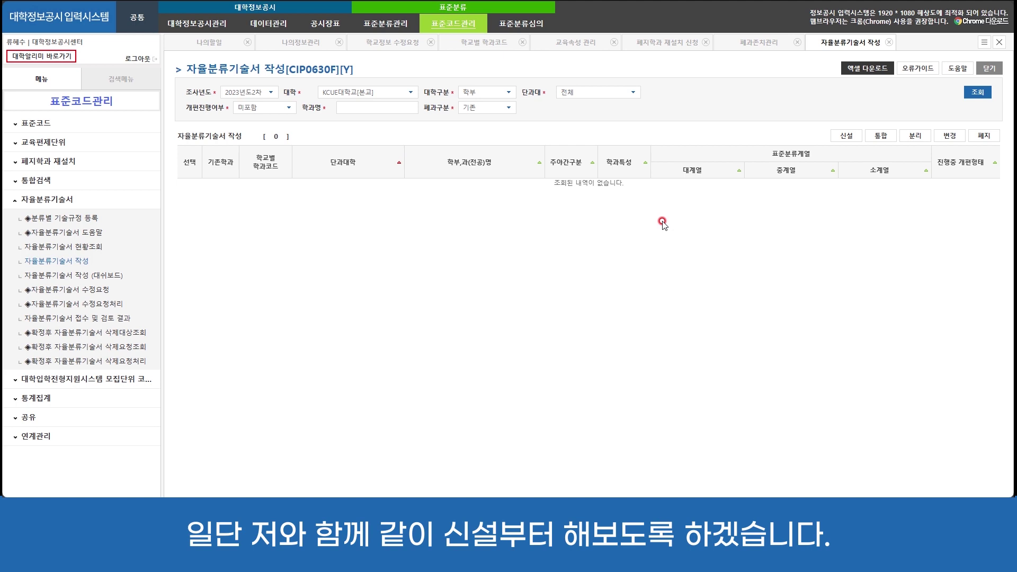
Start a new self-classification statement of the 신설 type for the 학부 division and confirm its creation
left_click(834, 136)
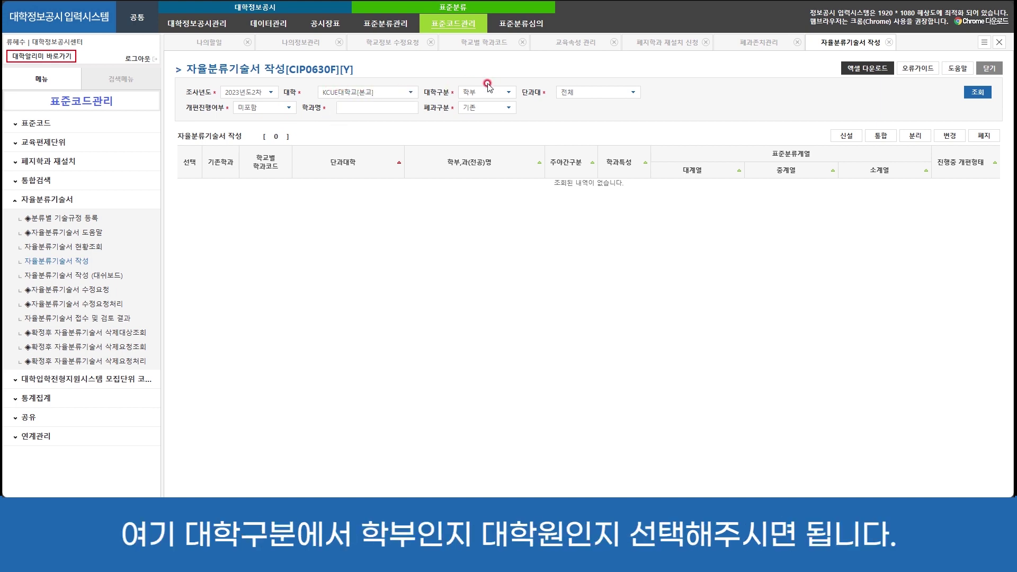
left_click(507, 95)
left_click(498, 105)
left_click(658, 102)
left_click(846, 136)
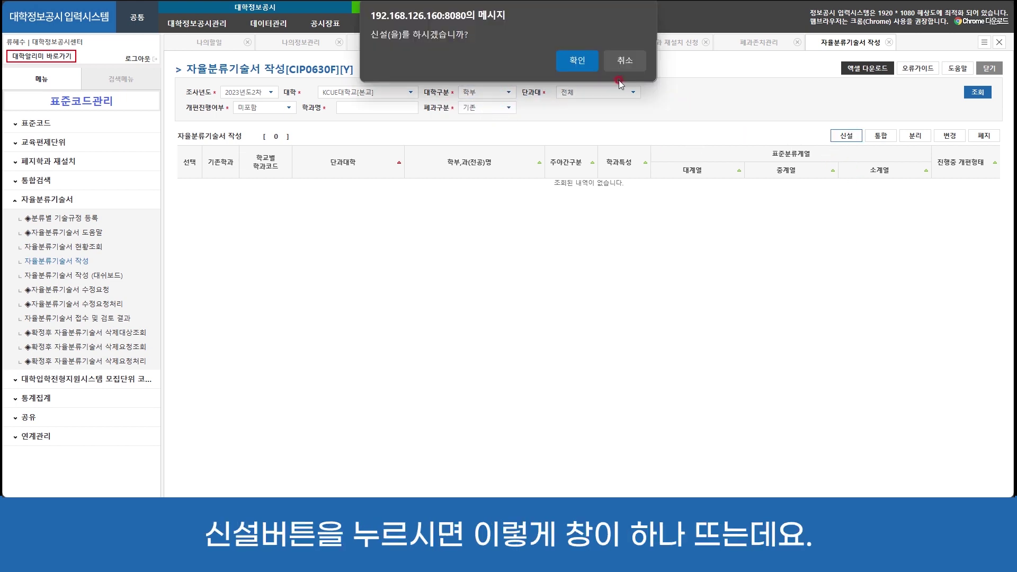
left_click(578, 62)
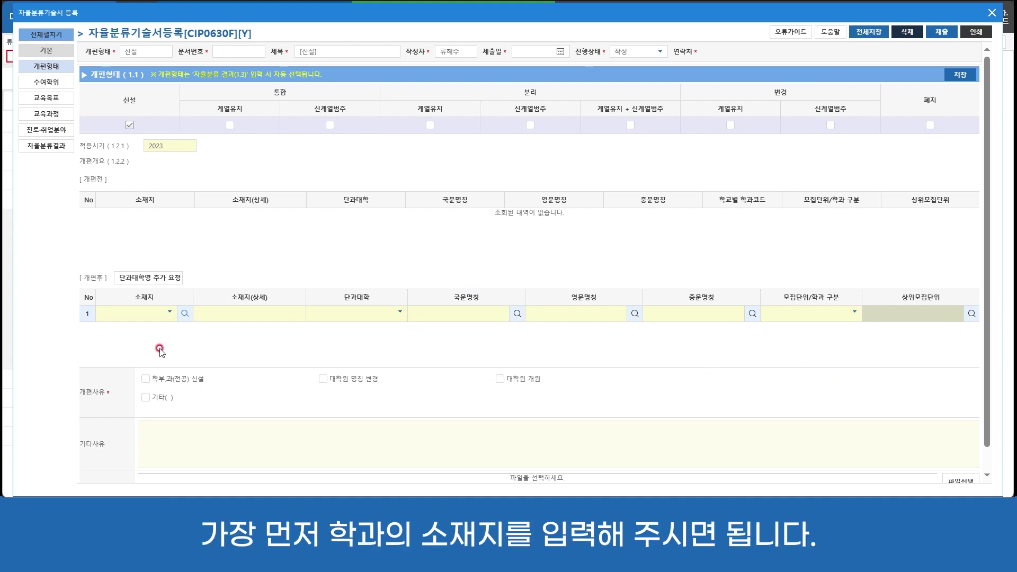
Set the location in the 개편후 row to 서울 with 금천구 as the detailed location
left_click(184, 314)
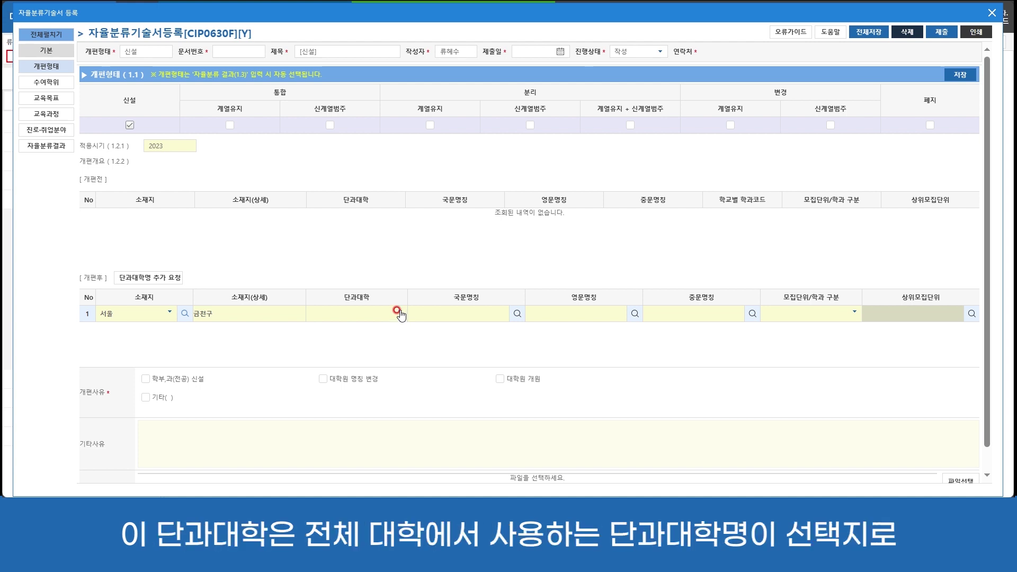
Check the available college names and the college name addition request form, closing the form without submitting it
left_click(399, 312)
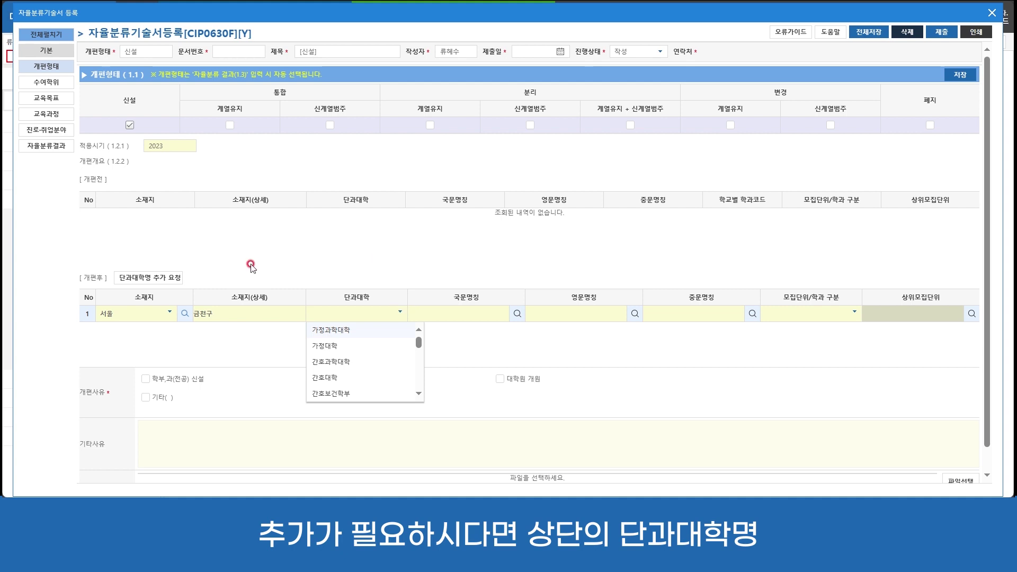
left_click(165, 280)
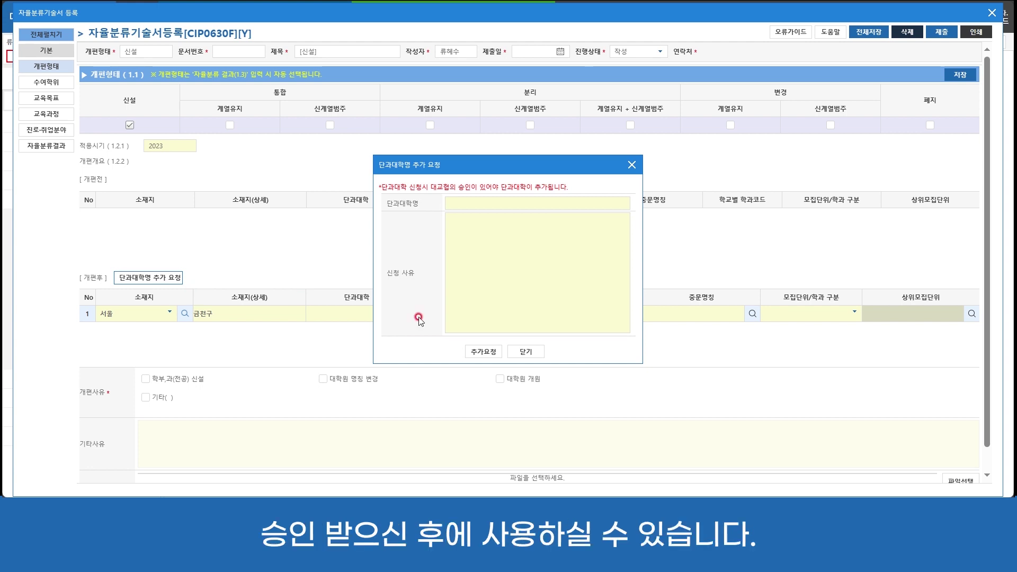
left_click(527, 352)
Set the college in the 개편후 row to 경영대학
left_click(369, 312)
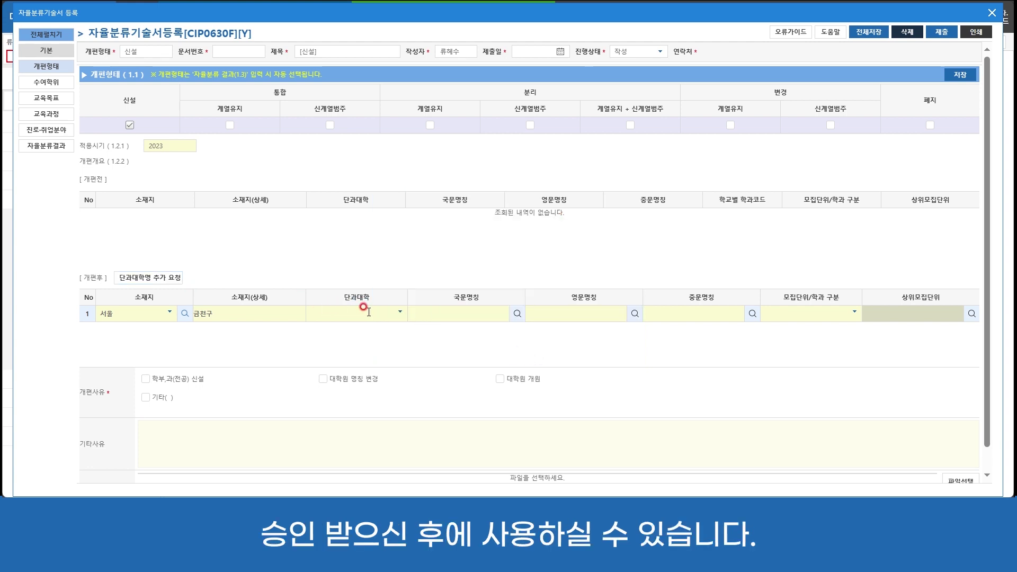
left_click(400, 311)
scroll(360, 366, "down", 2)
scroll(342, 370, "up", 3)
left_click(336, 362)
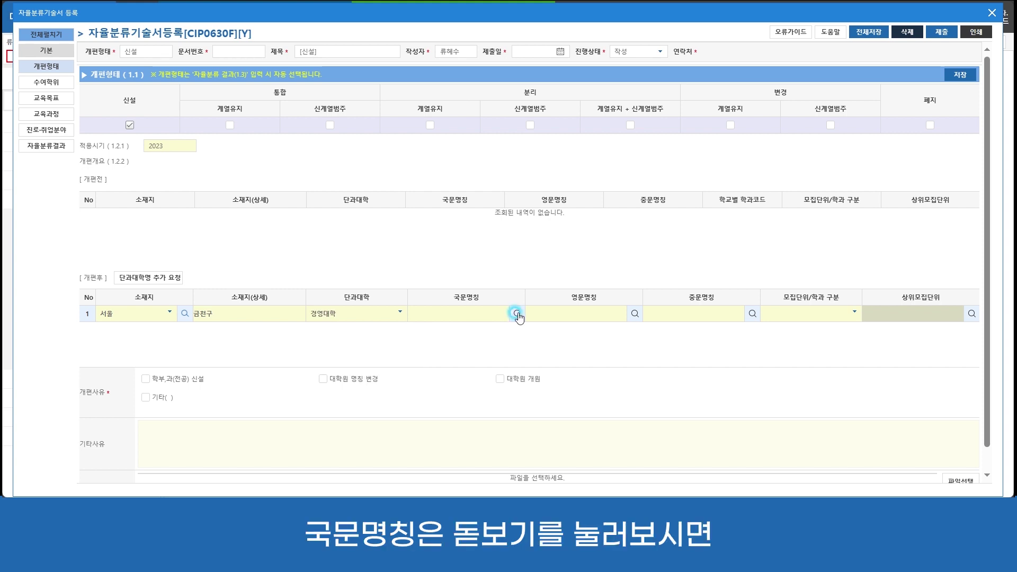
Search the educational units for 경영 and apply AI기술경영융합전공 as the Korean name
left_click(517, 314)
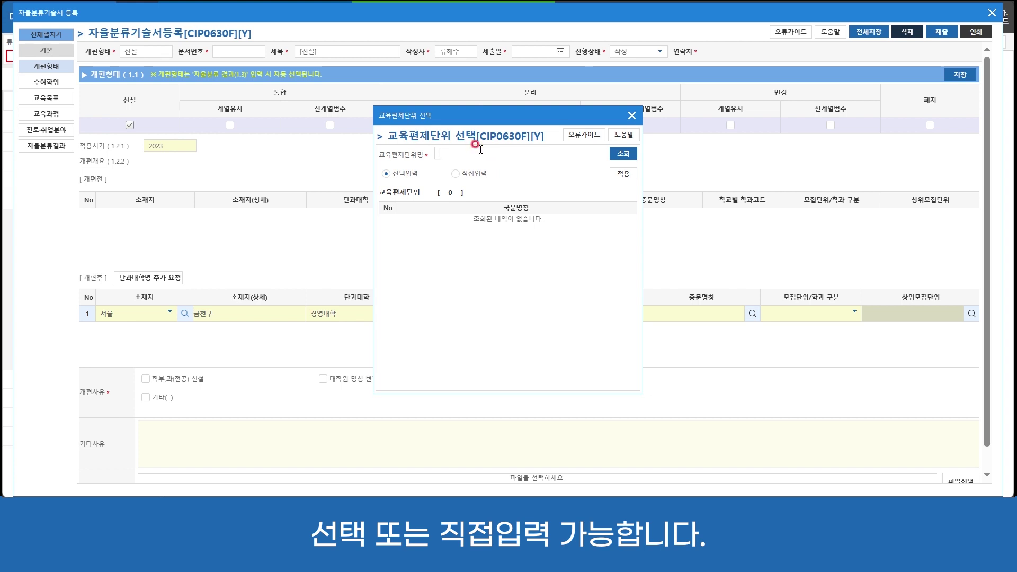
type("ㄱ")
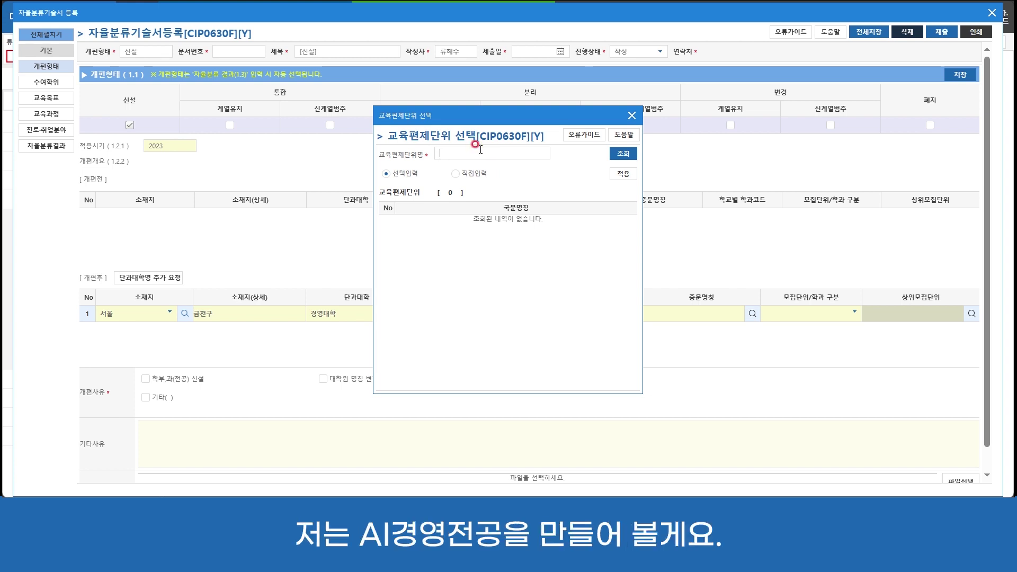
type("영")
key("Return")
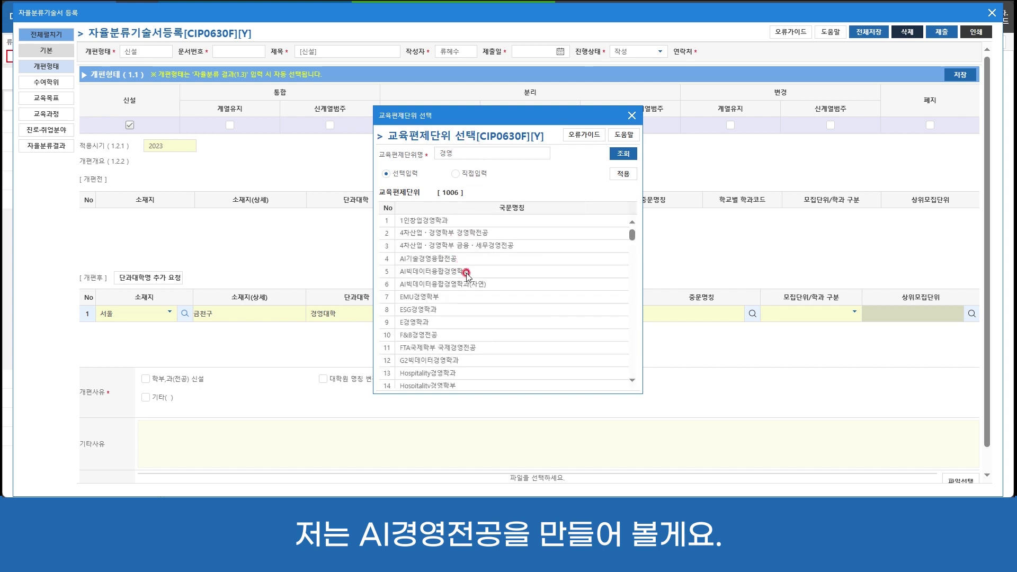
left_click(463, 259)
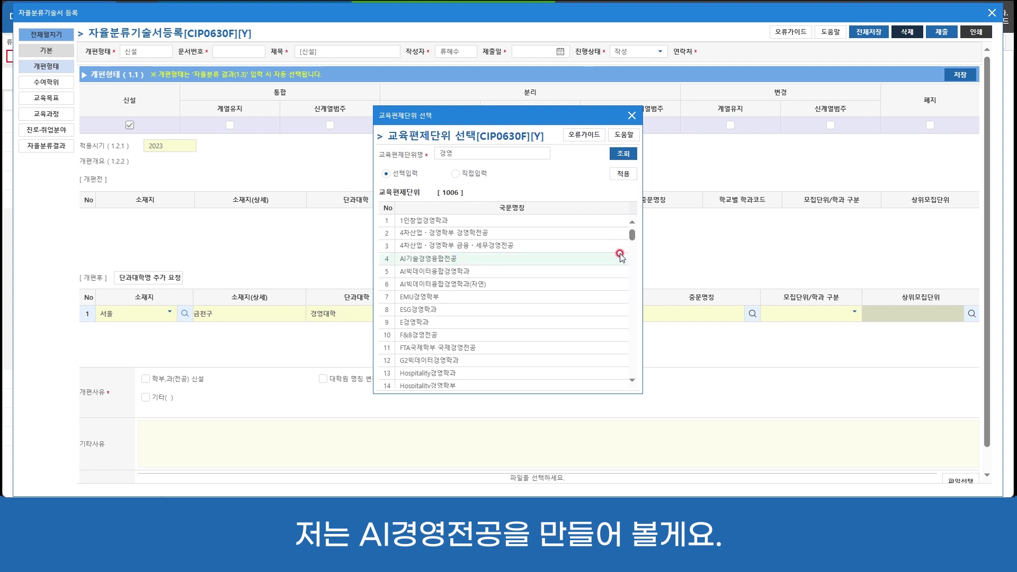
left_click(615, 175)
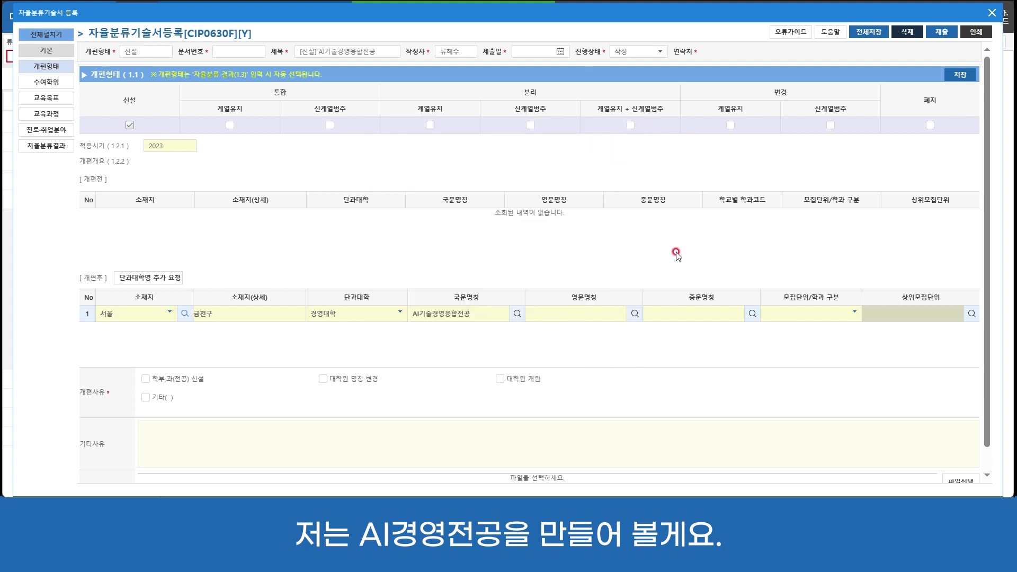
Look up the matching English name and apply Major in AI Technology & Management Convergence
left_click(634, 313)
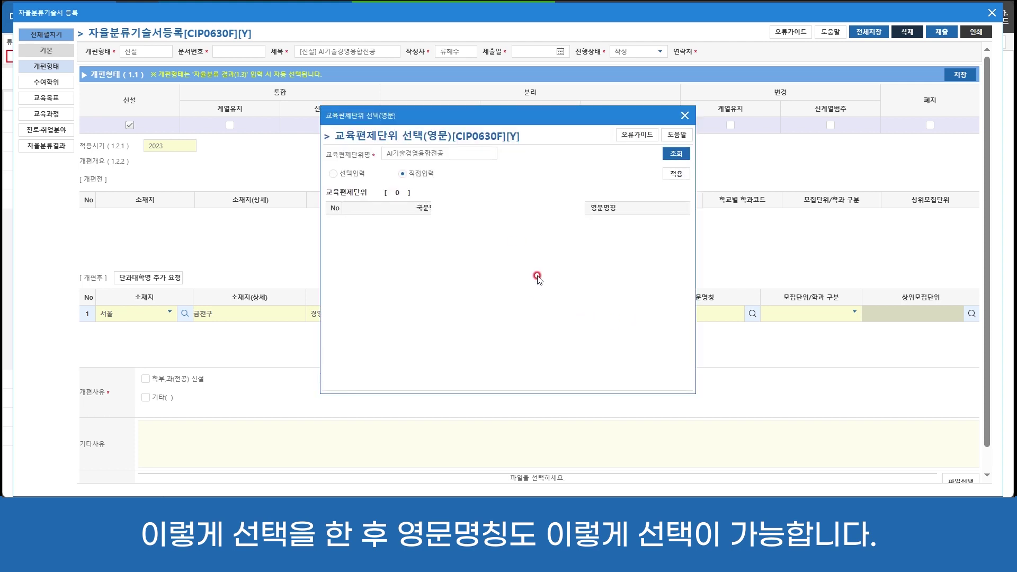
left_click(670, 155)
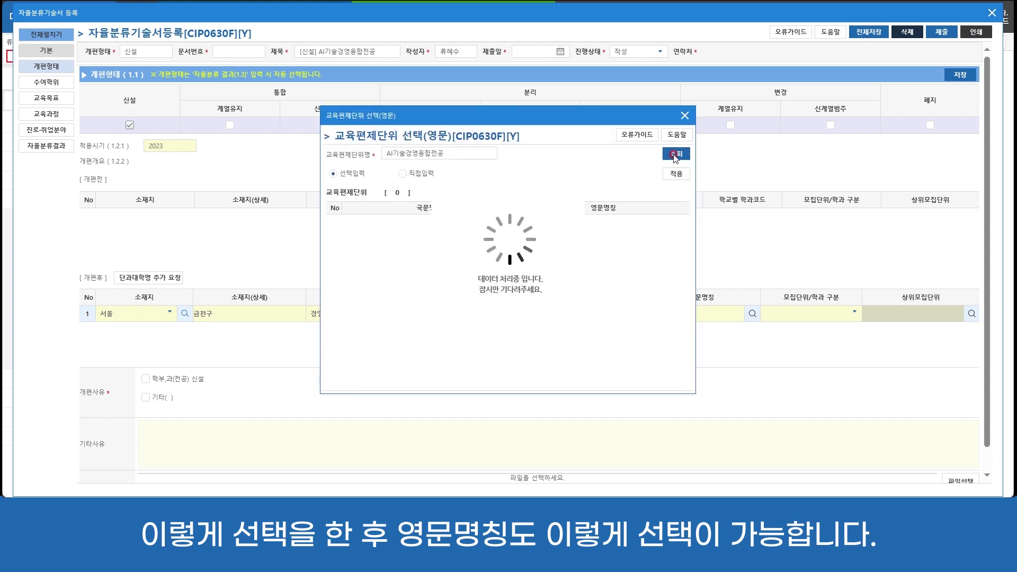
left_click(556, 222)
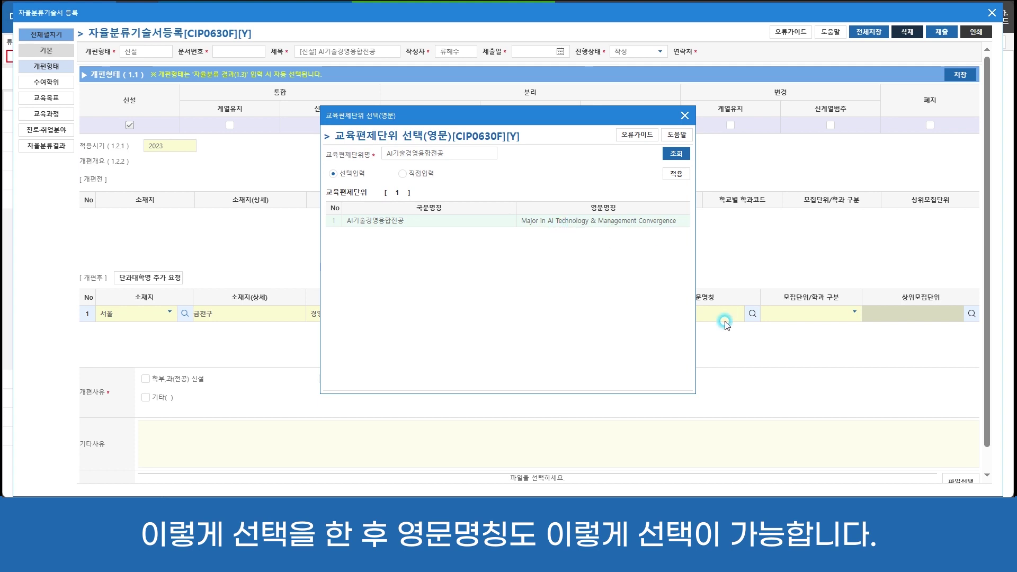
left_click(674, 176)
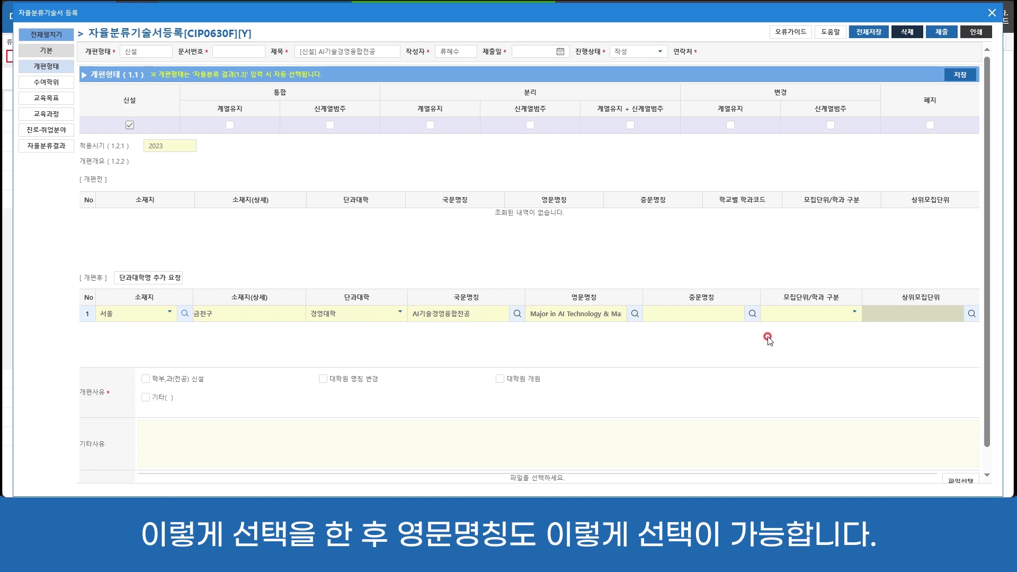
Look up the matching Chinese name and apply AI技术与经营融合专业
left_click(752, 313)
left_click(683, 154)
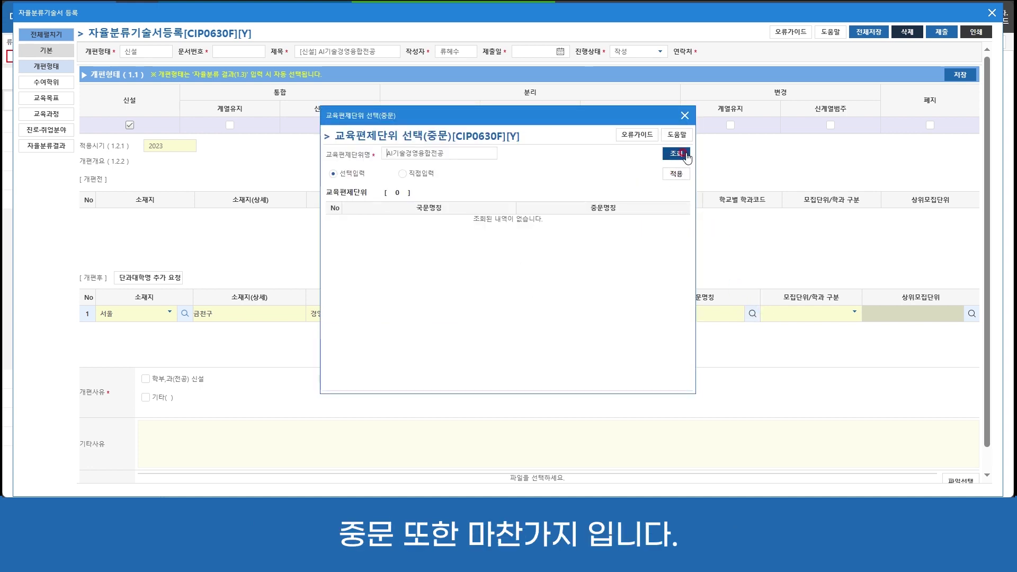
left_click(552, 221)
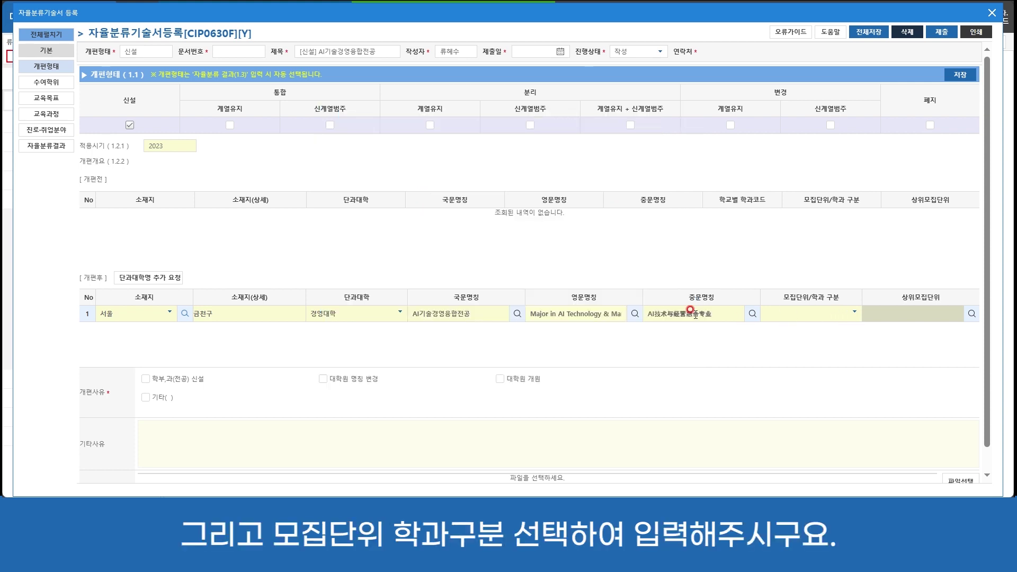
Choose 일반학과 as the recruitment unit/department type and open the upper recruitment unit selection
left_click(851, 313)
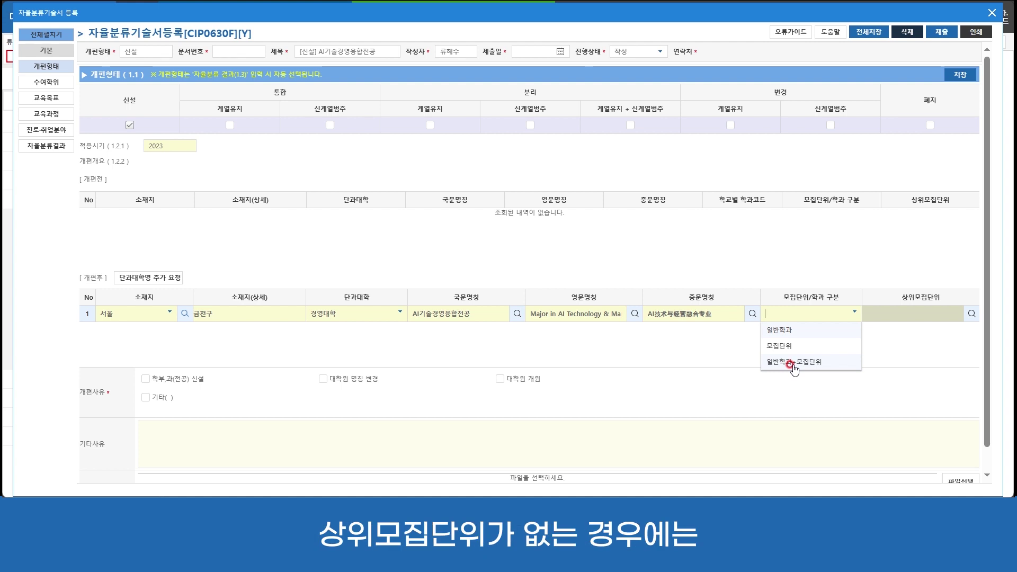
left_click(796, 333)
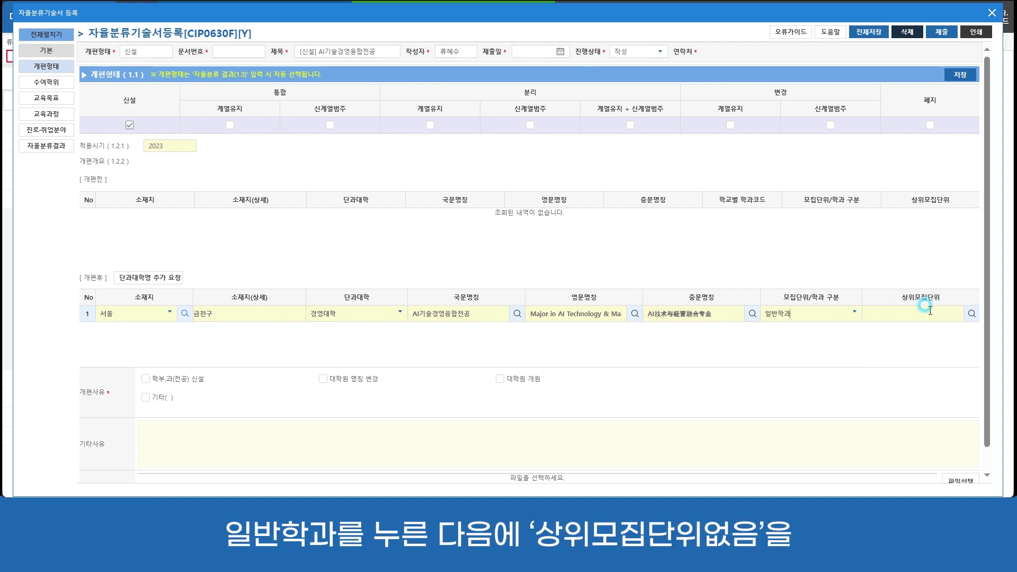
left_click(969, 316)
left_click(627, 177)
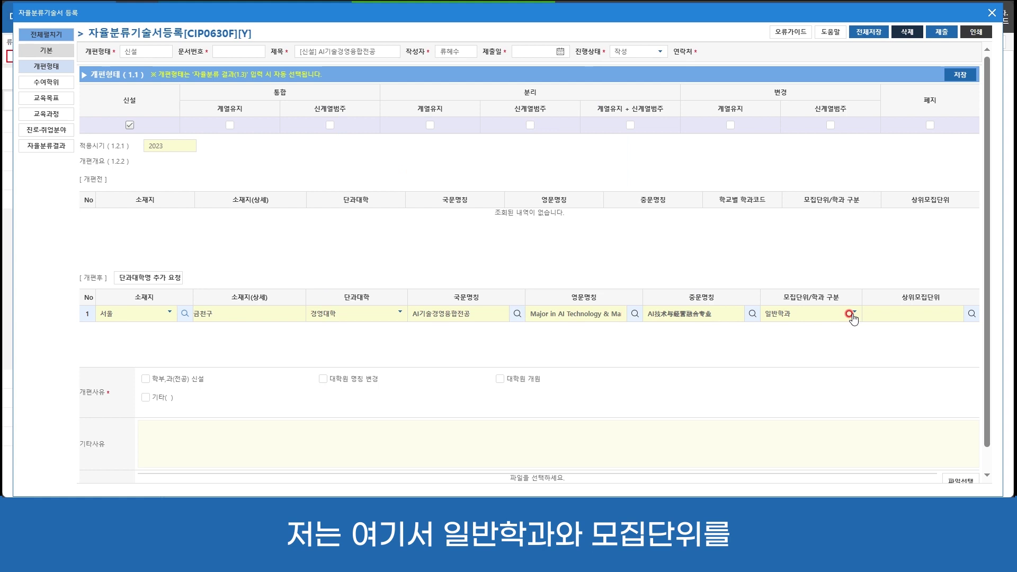
Set the recruitment unit/department type to 일반학과+모집단위
left_click(850, 313)
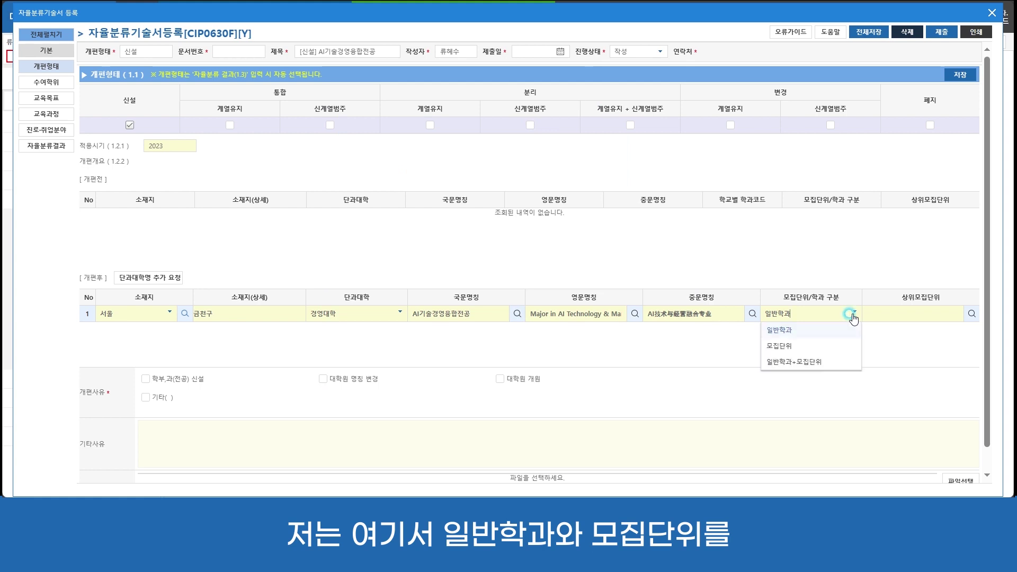
left_click(830, 362)
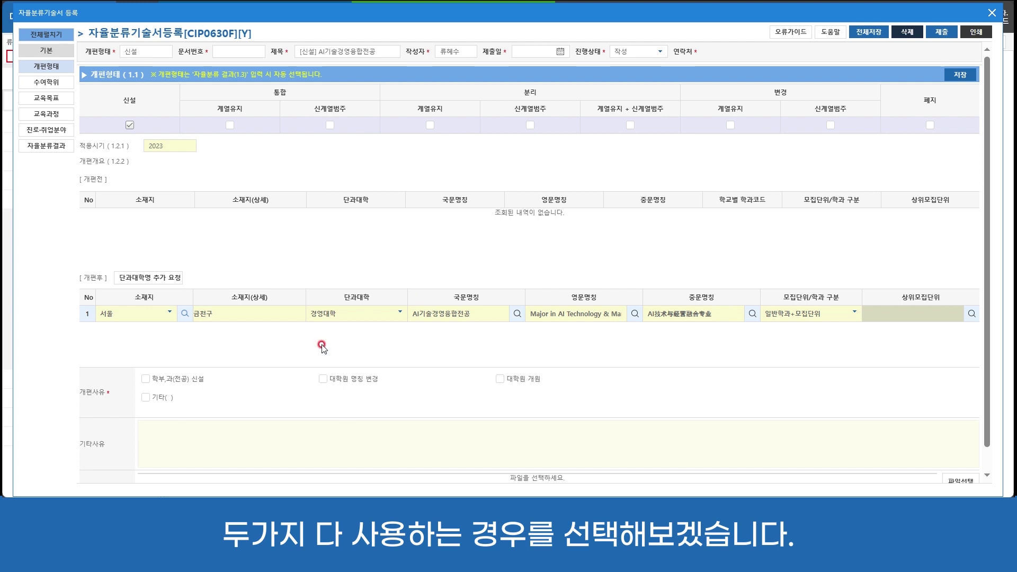
Select 학부,과(전공) 신설 and 기타 as the reorganization reasons, leaving 대학원 명칭 변경 unselected
double_click(182, 382)
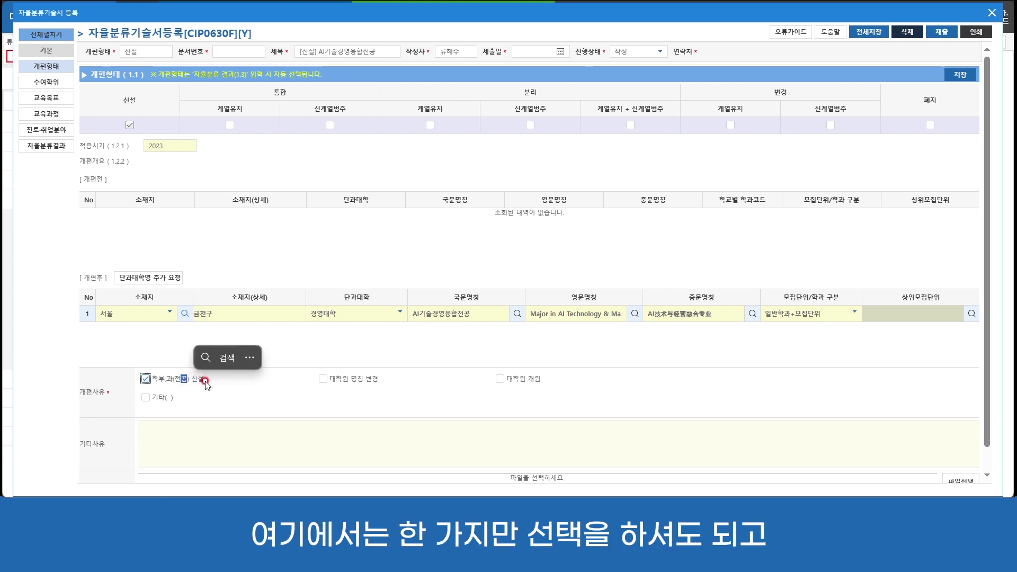
left_click(203, 382)
left_click(182, 386)
left_click(145, 378)
left_click(145, 397)
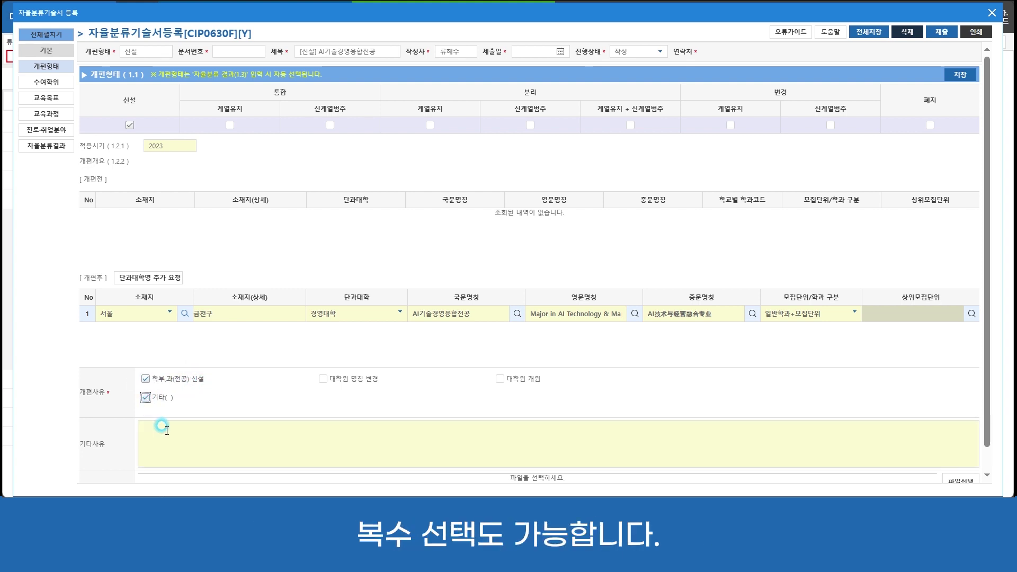
left_click(318, 380)
left_click(180, 408)
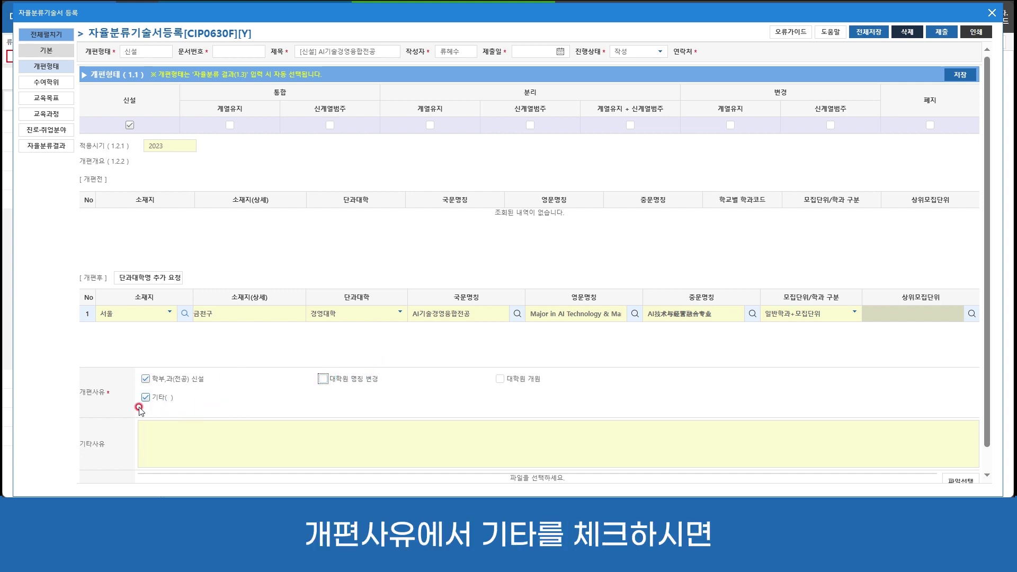
Enter 기타사유를 as the other reason and save the 개편형태 section
left_click(156, 452)
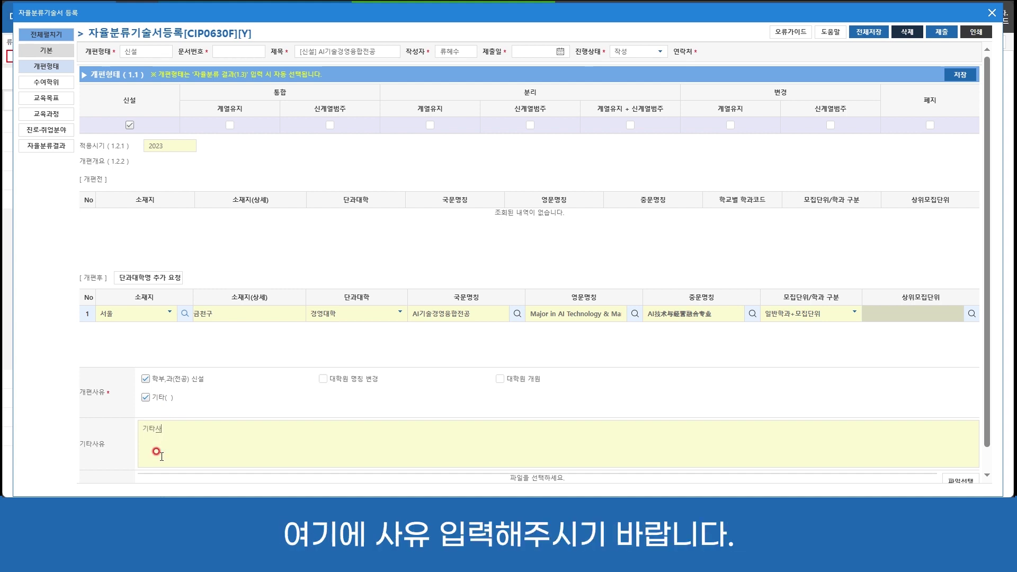
type("기타사유를")
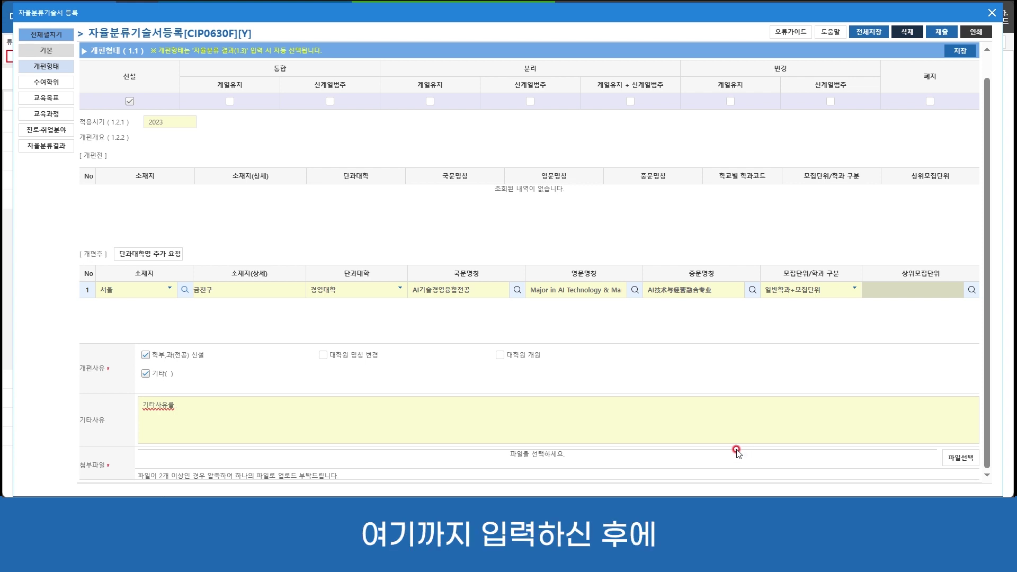
left_click(955, 50)
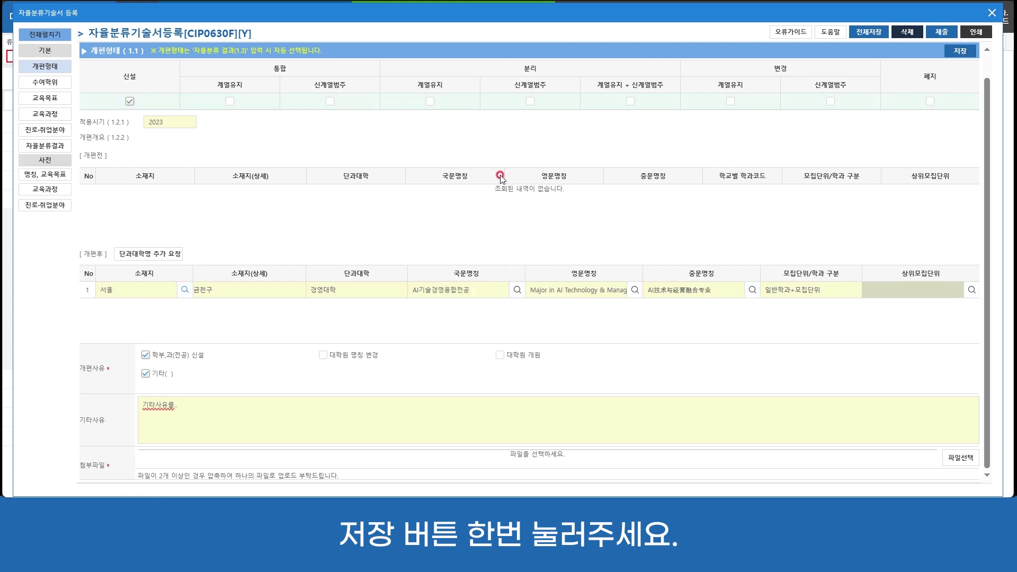
In the 수여학위 section, set the row to 학사, degree name AI경영학사, 일반과정, 4년 and 주간
left_click(47, 84)
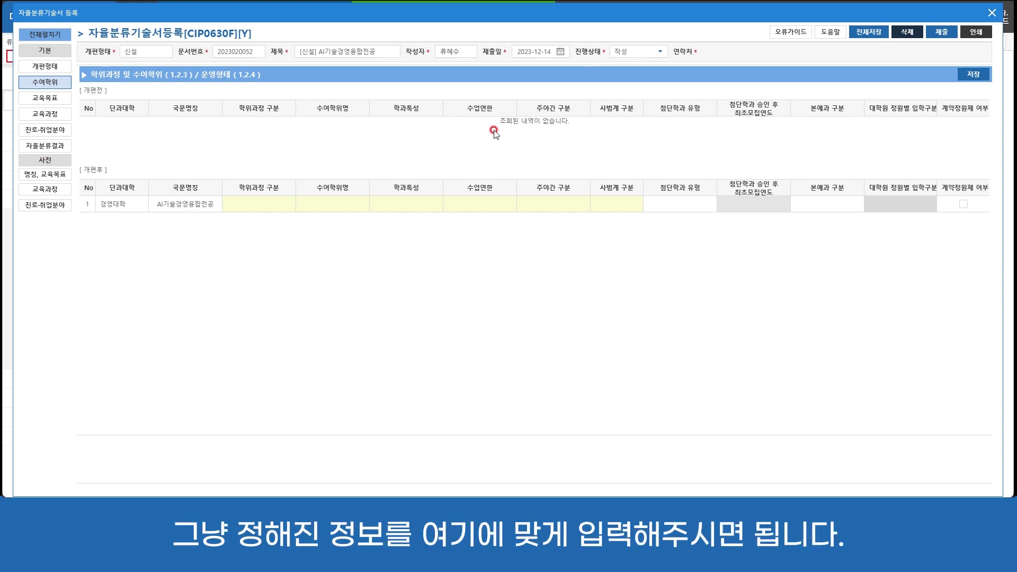
left_click(275, 203)
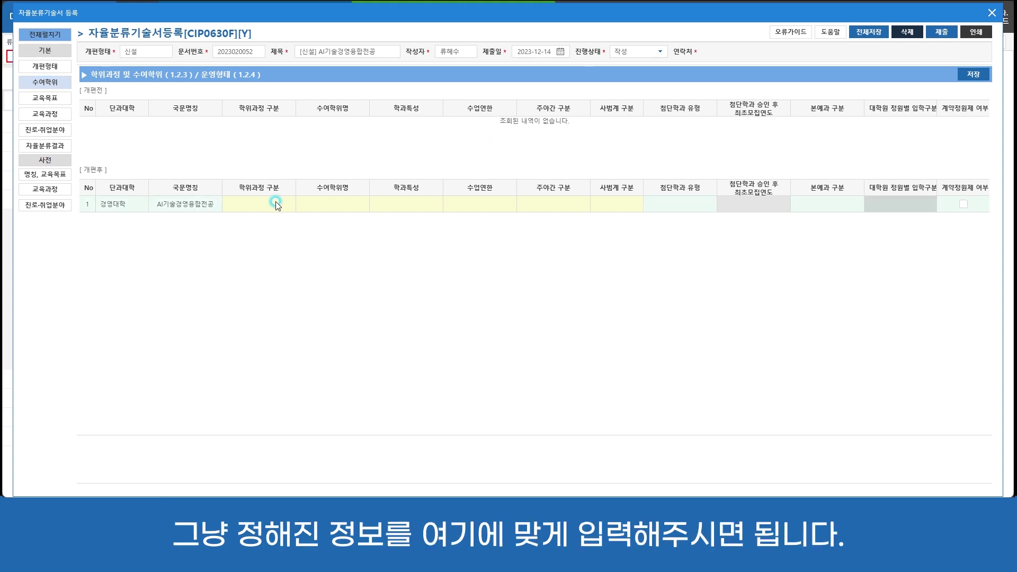
left_click(284, 204)
type("학사")
left_click(268, 226)
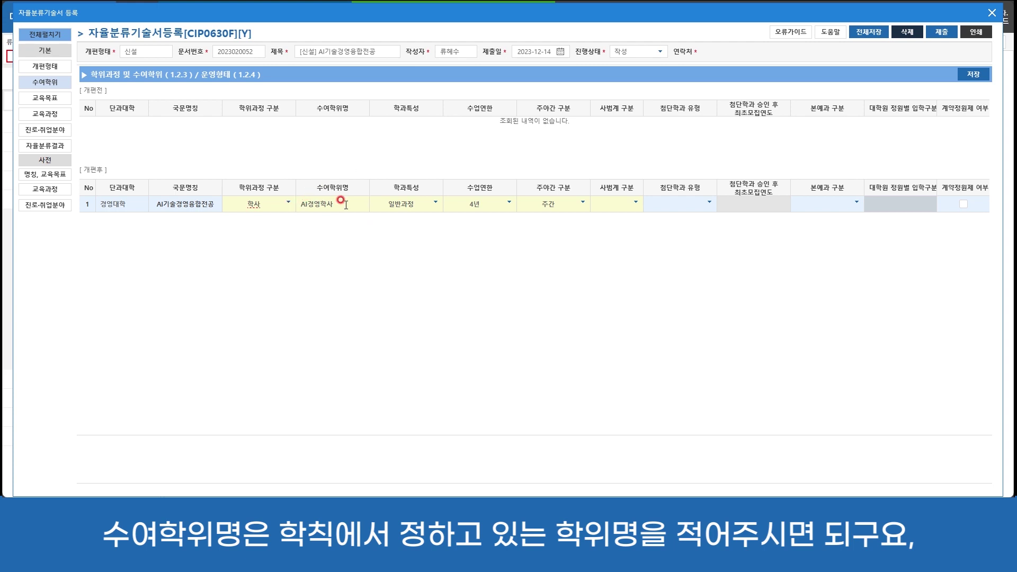
Change the awarded degree name to AI경영학 and keep 일반과정, 4년 and 주간 in the department's row
key("BackSpace")
left_click(398, 203)
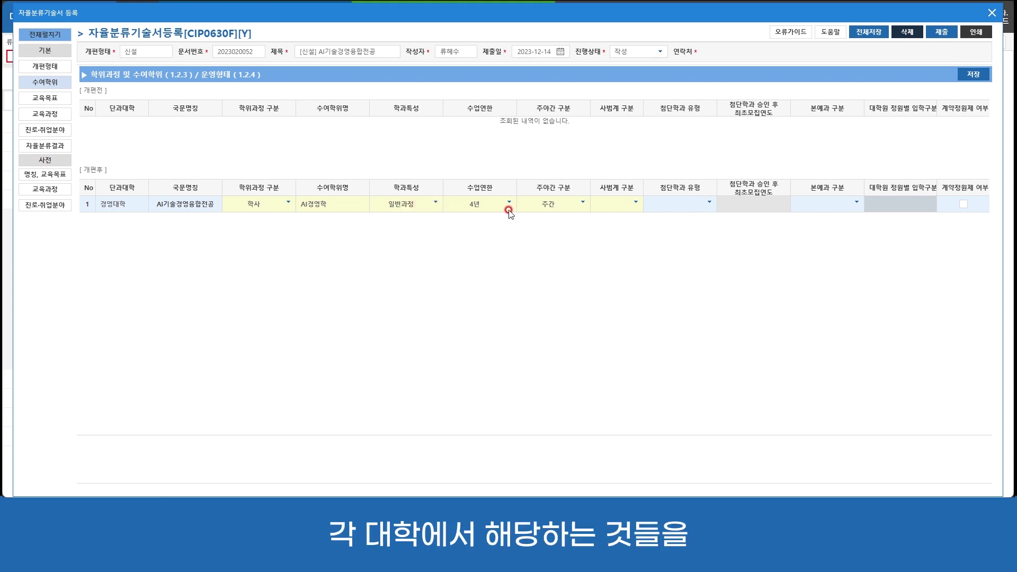
left_click(434, 202)
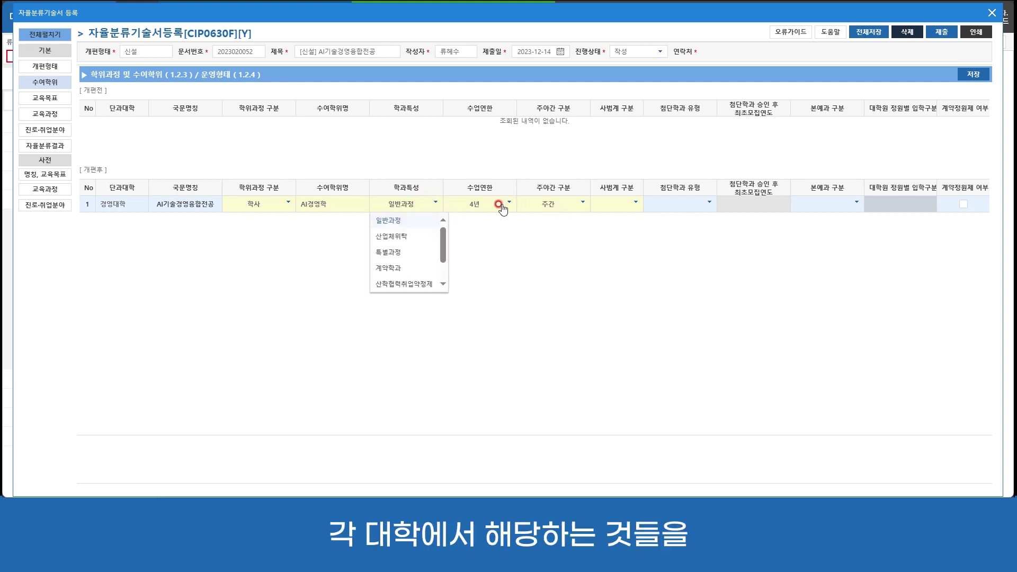
left_click(509, 203)
left_click(582, 203)
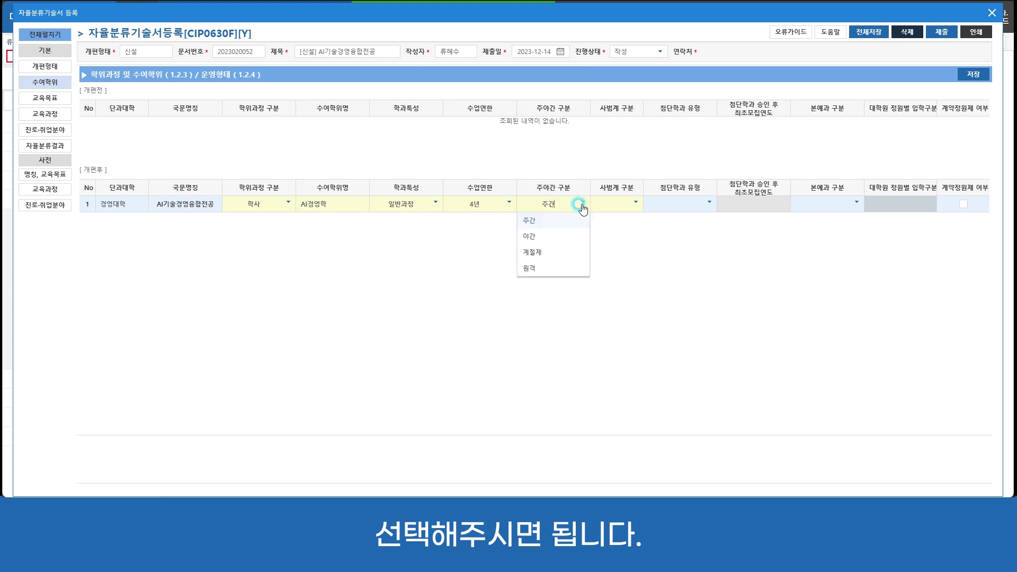
left_click(682, 248)
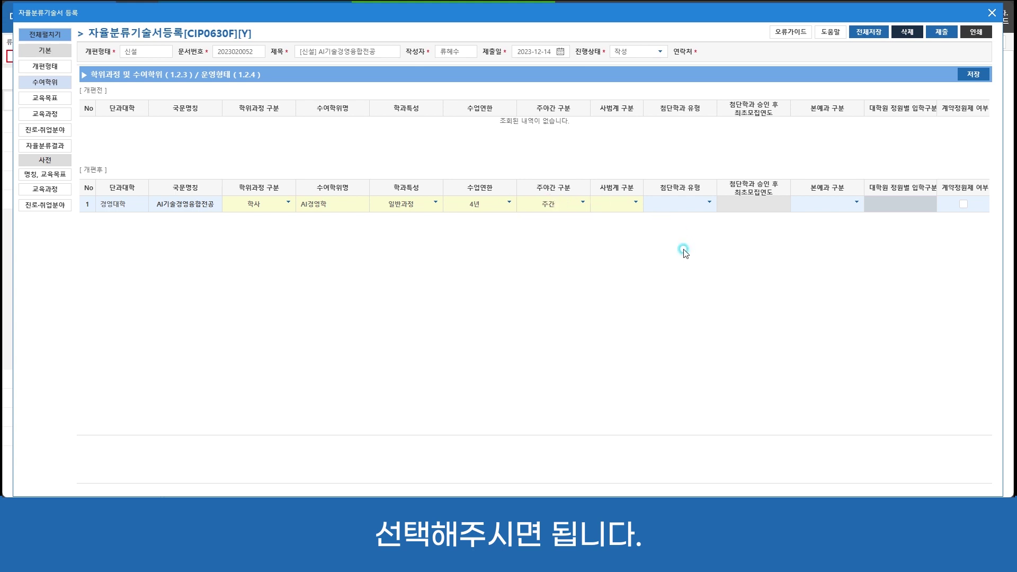
Set the row's 사범계 구분 to 비사범계
left_click(638, 203)
left_click(623, 220)
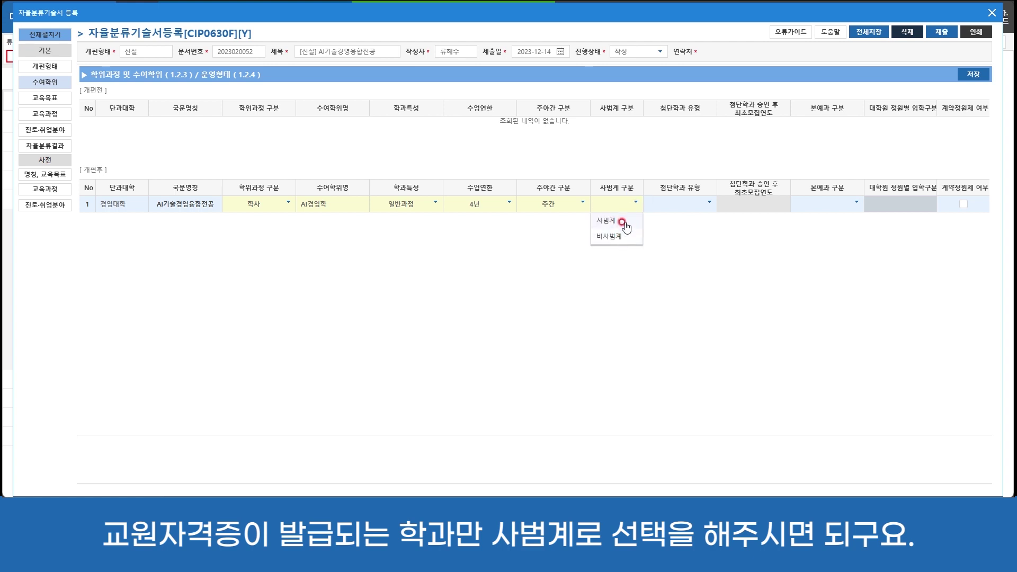
left_click(612, 234)
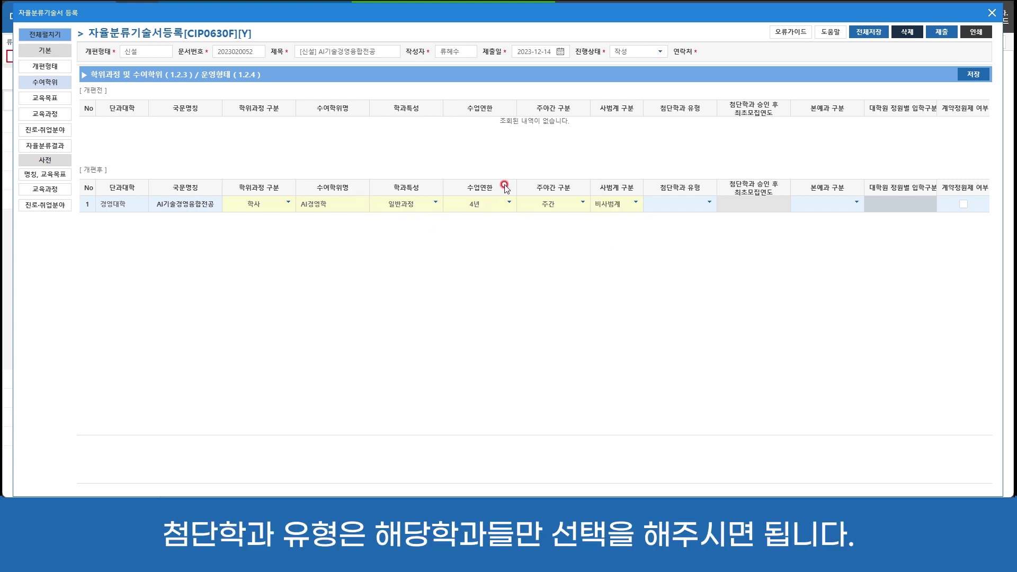
Review the 첨단학과 유형 and 본예과 구분 options, leave both blank, and save the 수여학위 section
left_click(709, 202)
left_click(714, 223)
left_click(854, 203)
left_click(855, 205)
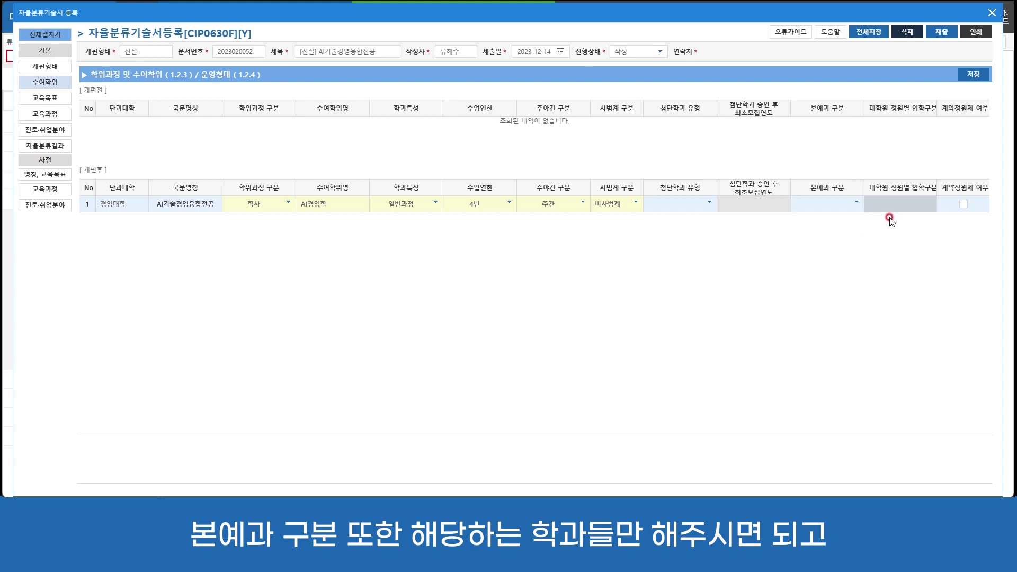
left_click(856, 203)
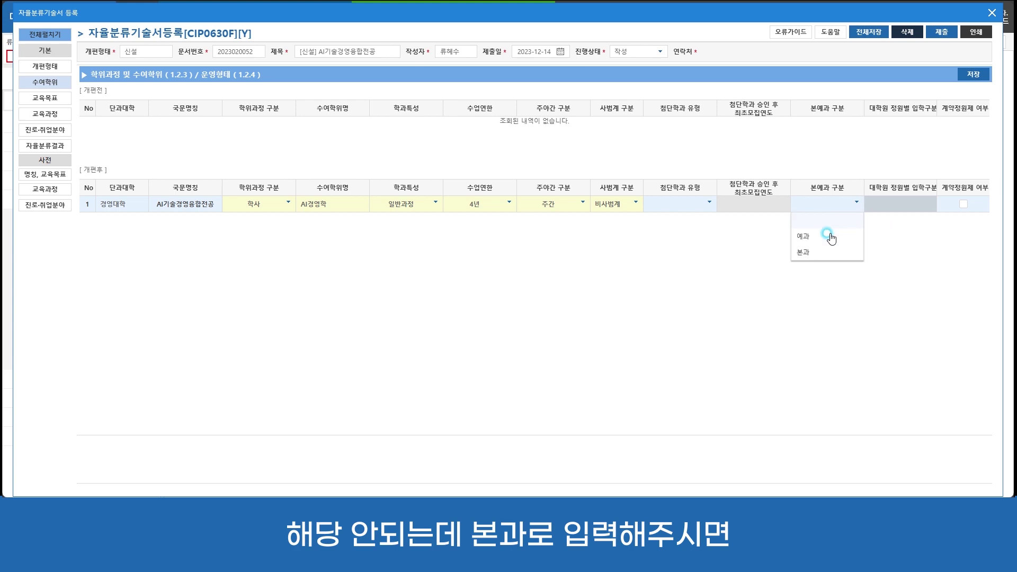
left_click(914, 253)
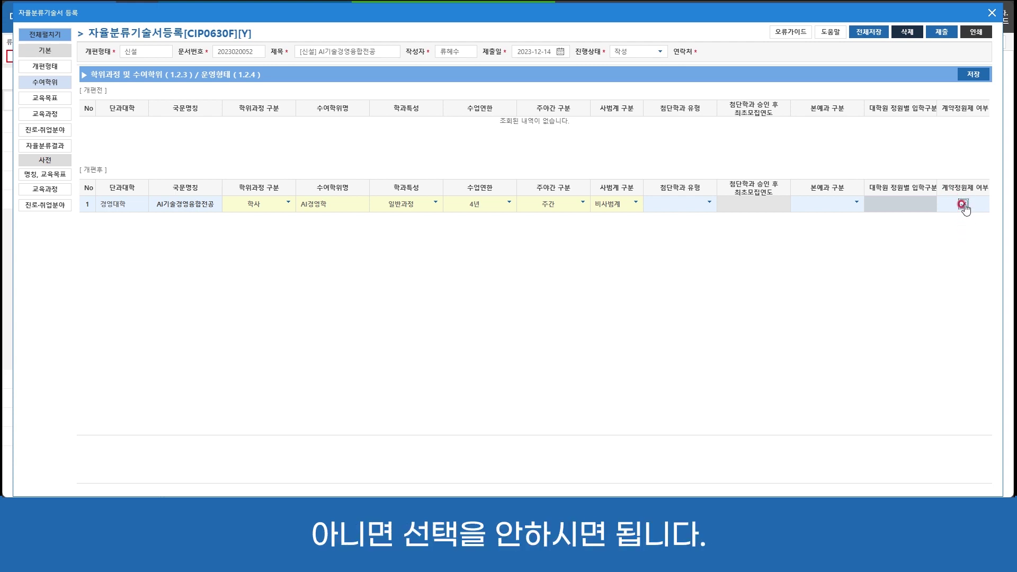
left_click(977, 75)
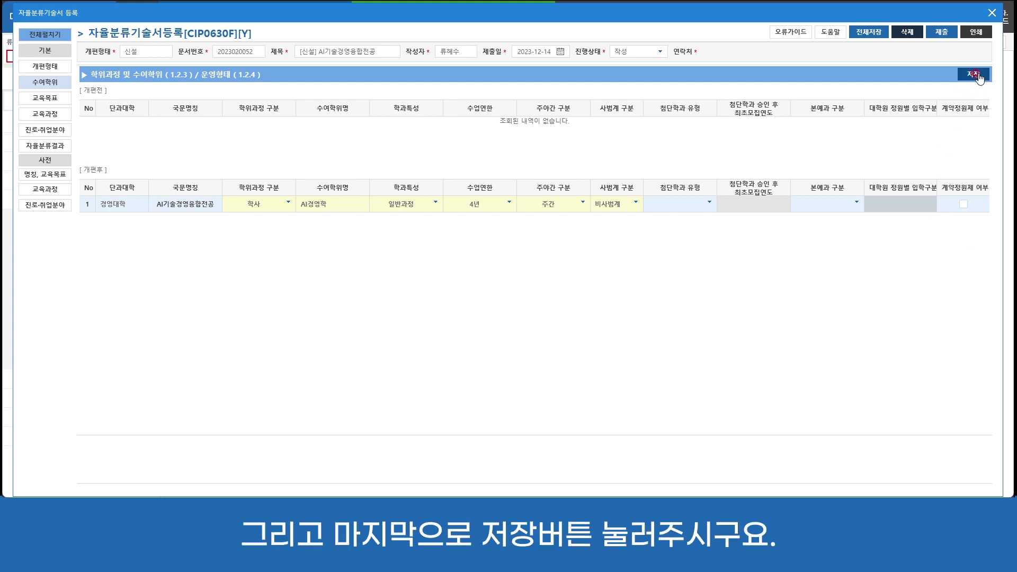
left_click(781, 82)
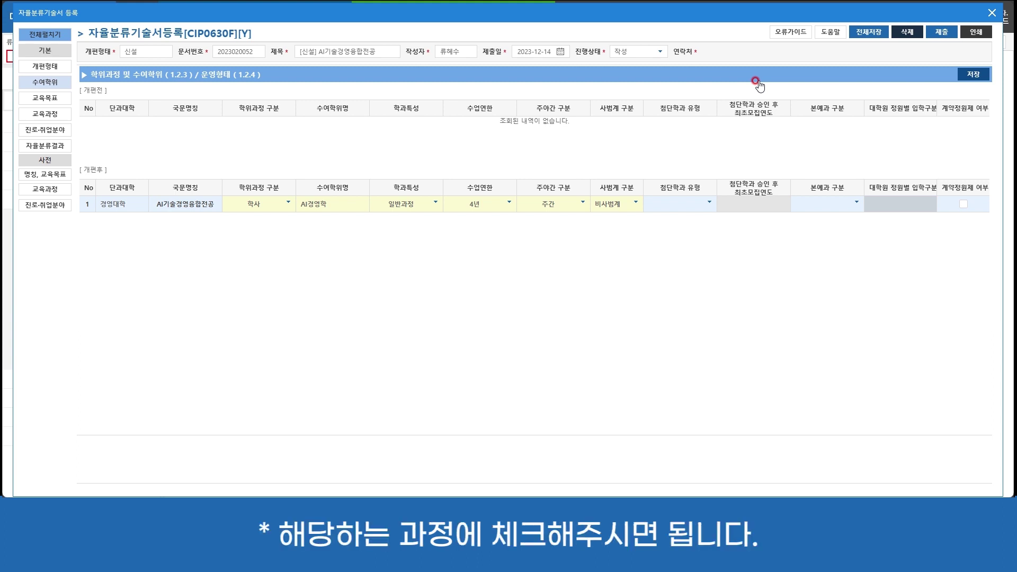
In the 교육목표 section, append 입력 to the educational goal text of AI기술경영융합전공
left_click(42, 98)
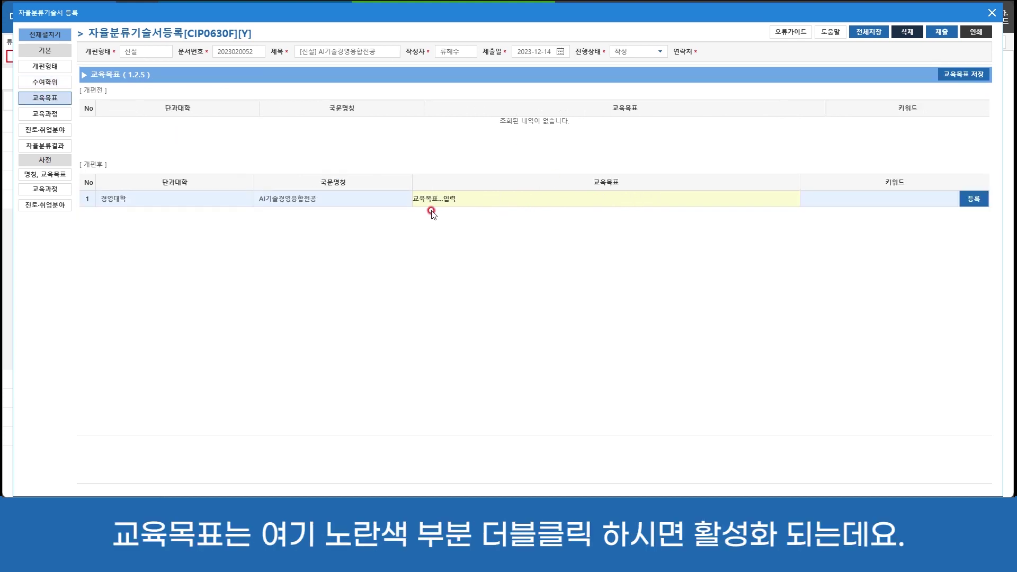
left_click(498, 206)
double_click(498, 206)
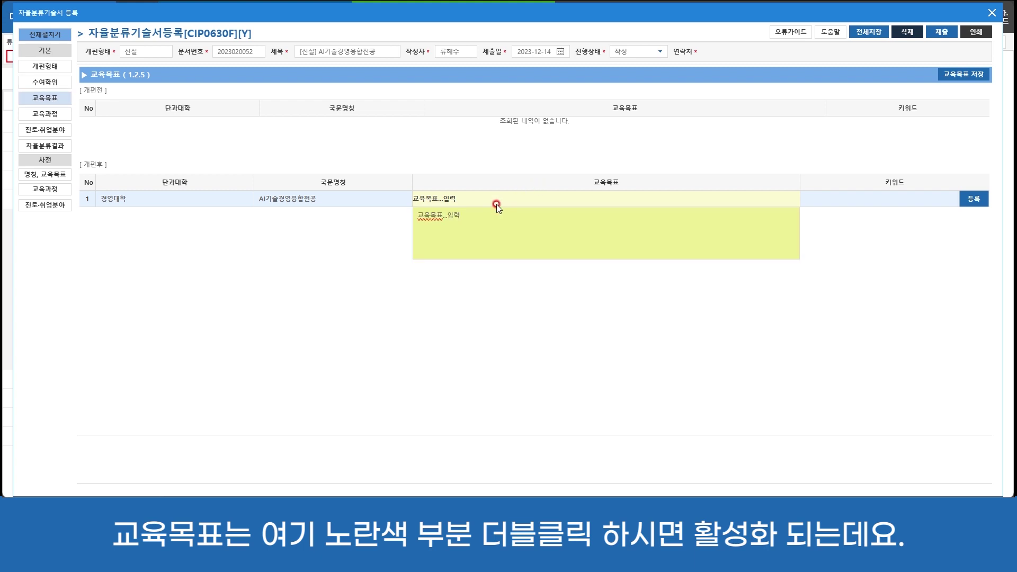
type("입력")
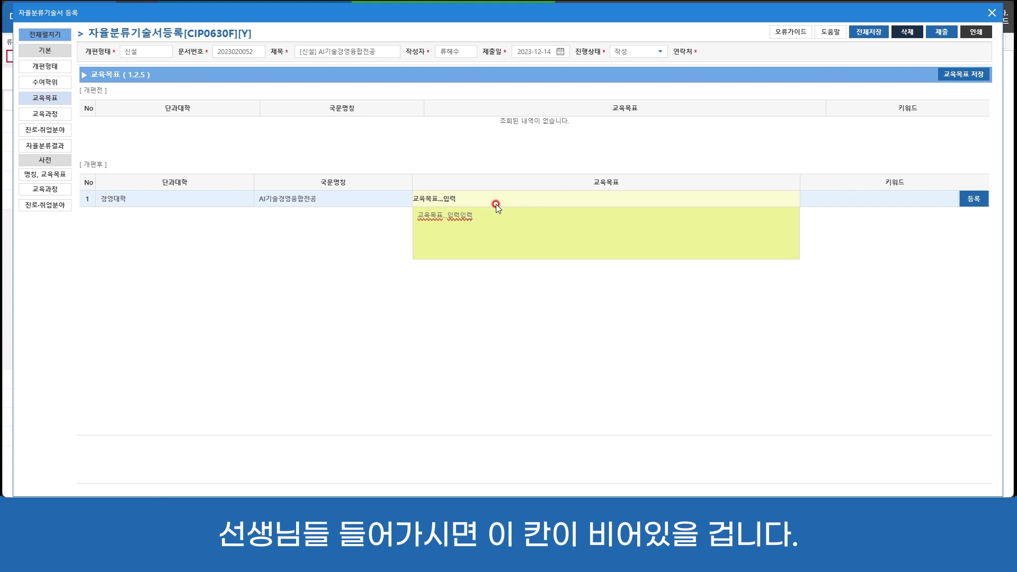
left_click(495, 205)
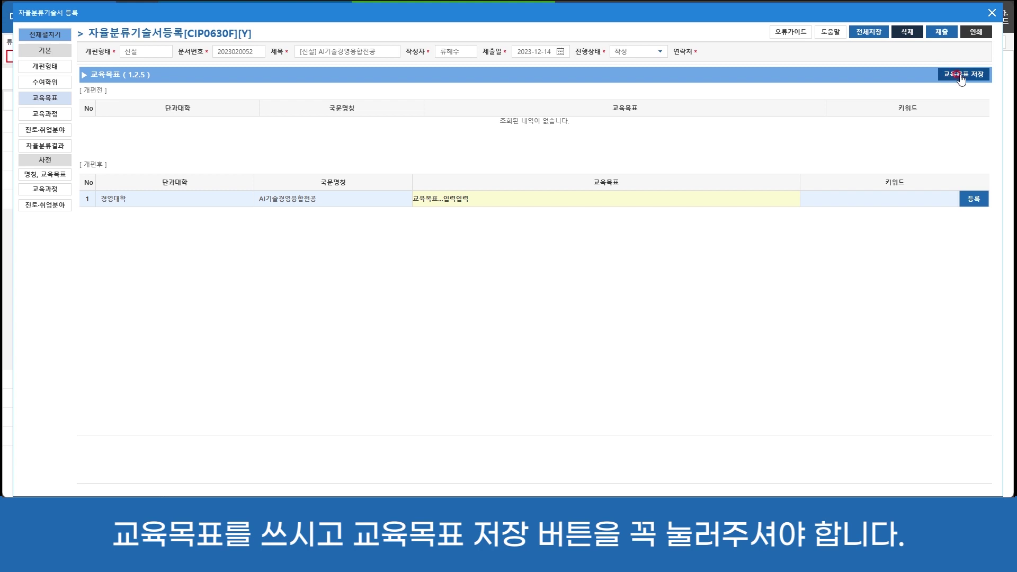
Try to open keyword registration for the unsaved educational goal, and save the goal
left_click(972, 202)
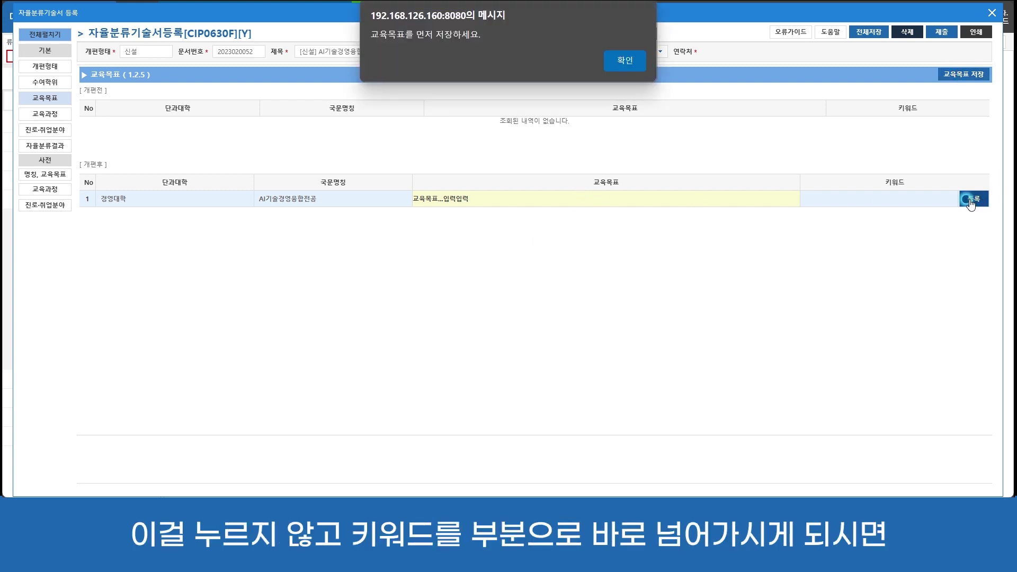
left_click(628, 59)
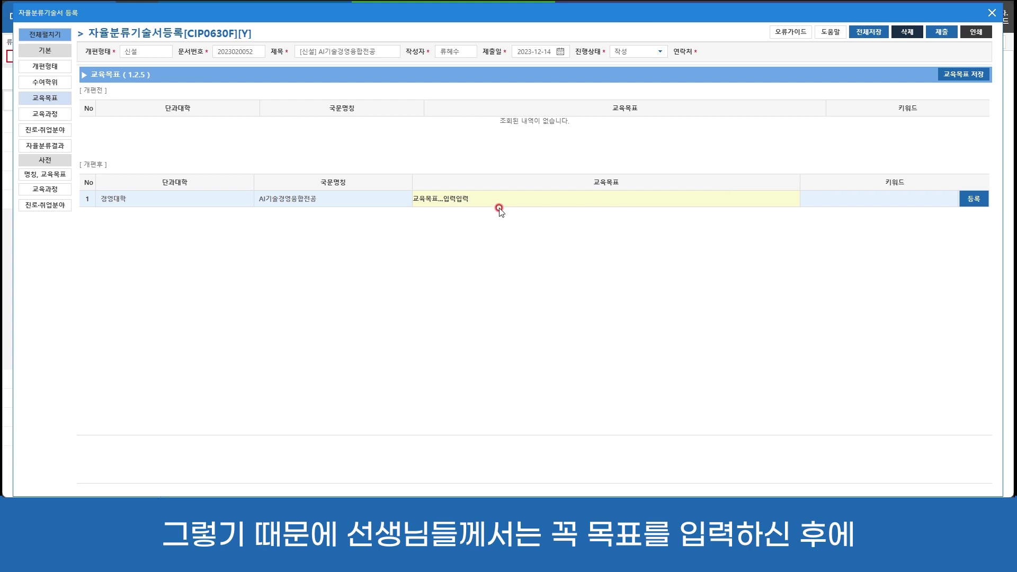
left_click(969, 75)
left_click(609, 53)
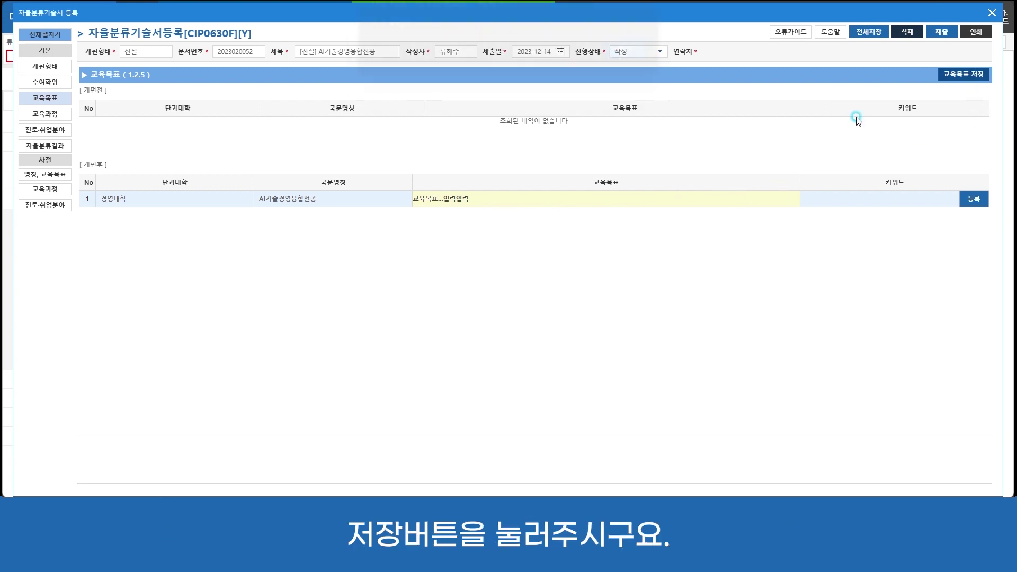
Register and save the educational goal keywords 경영, 융합 and ai, and close the keyword registration window
left_click(974, 200)
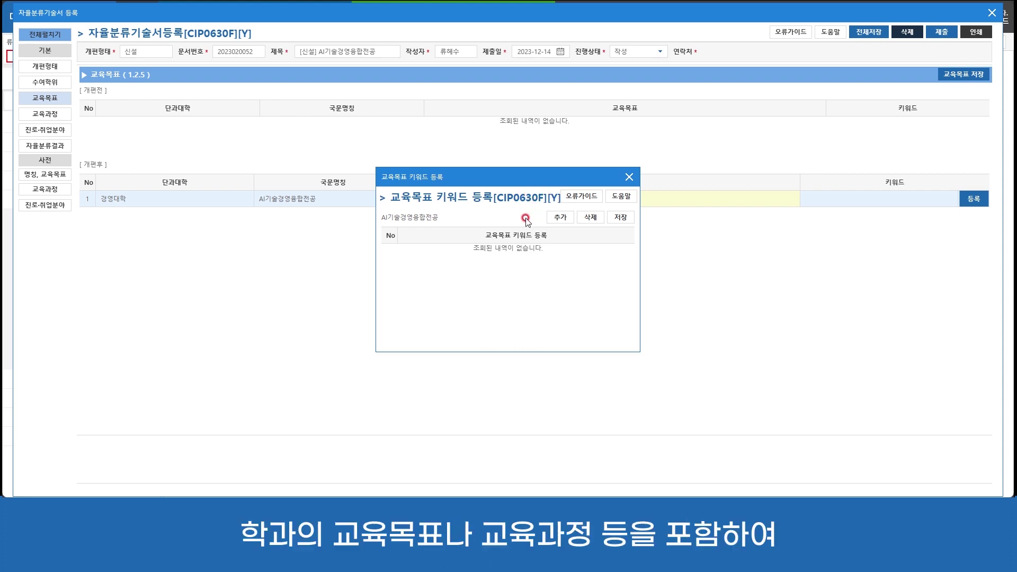
left_click(559, 221)
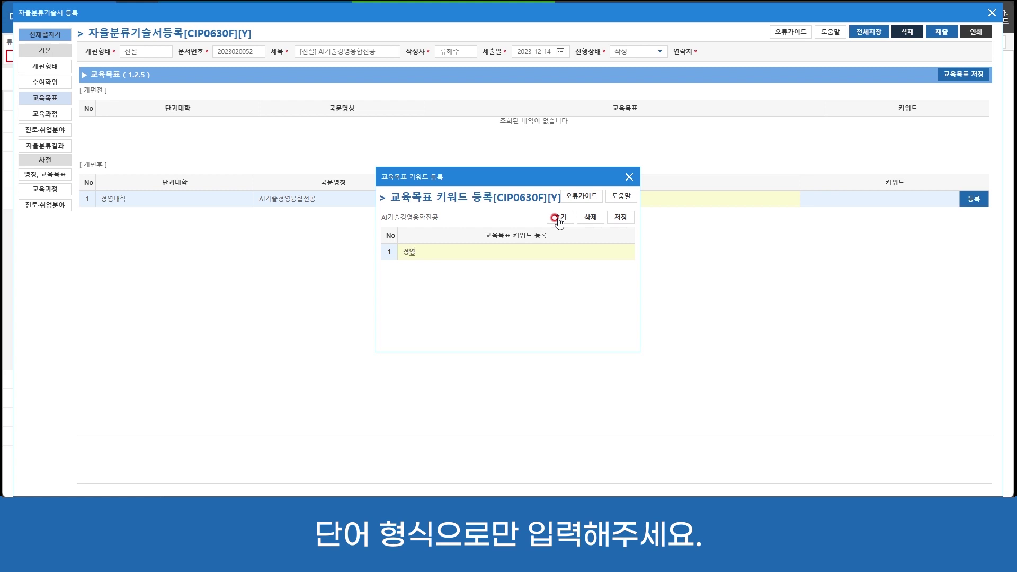
left_click(558, 219)
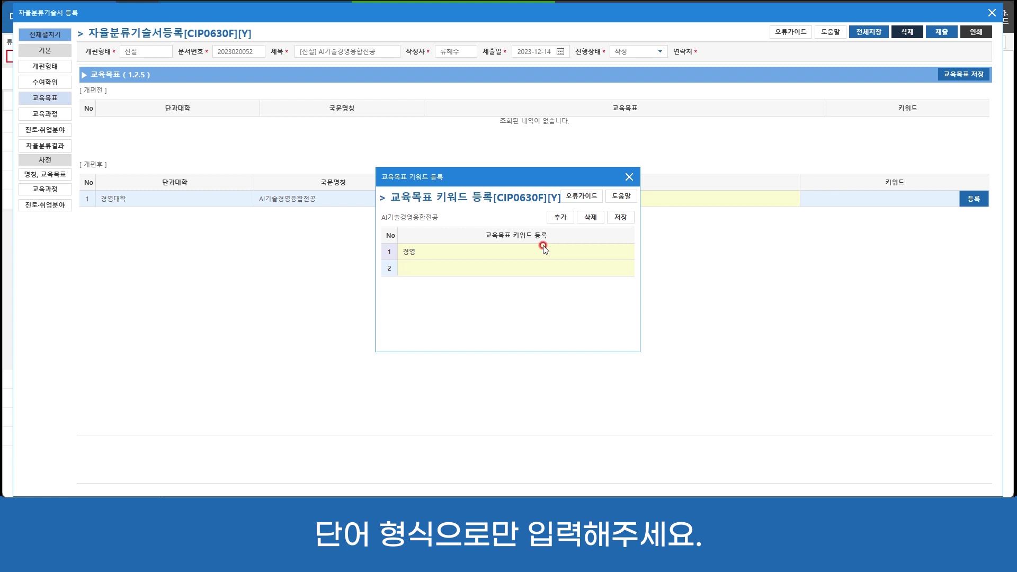
type("융합")
left_click(548, 221)
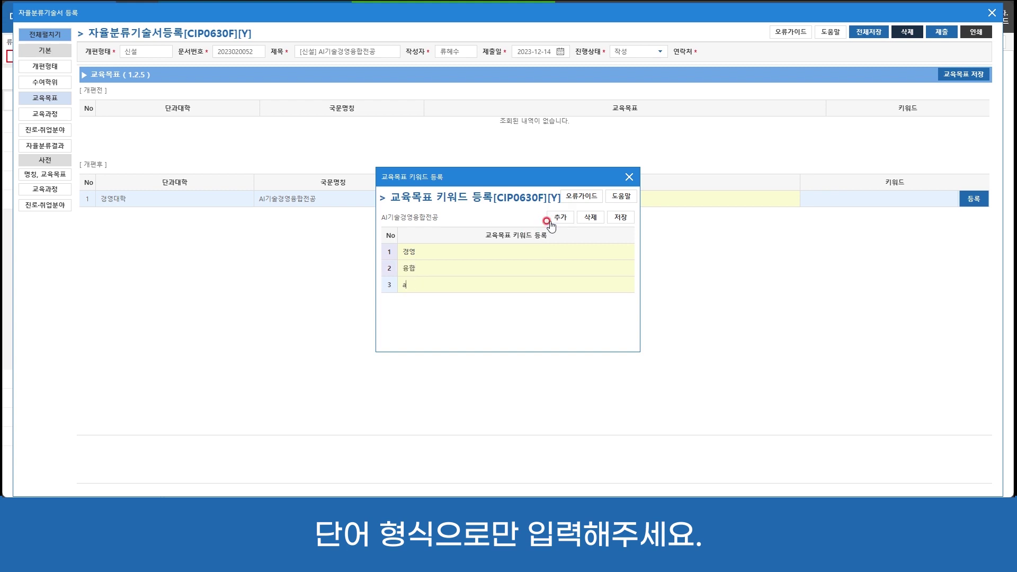
left_click(620, 218)
left_click(621, 62)
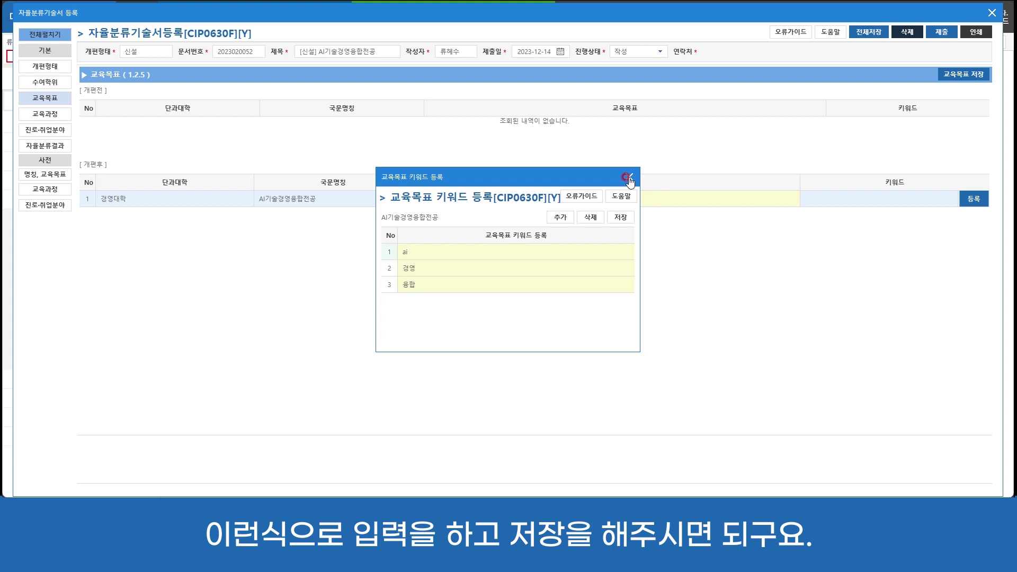
left_click(627, 178)
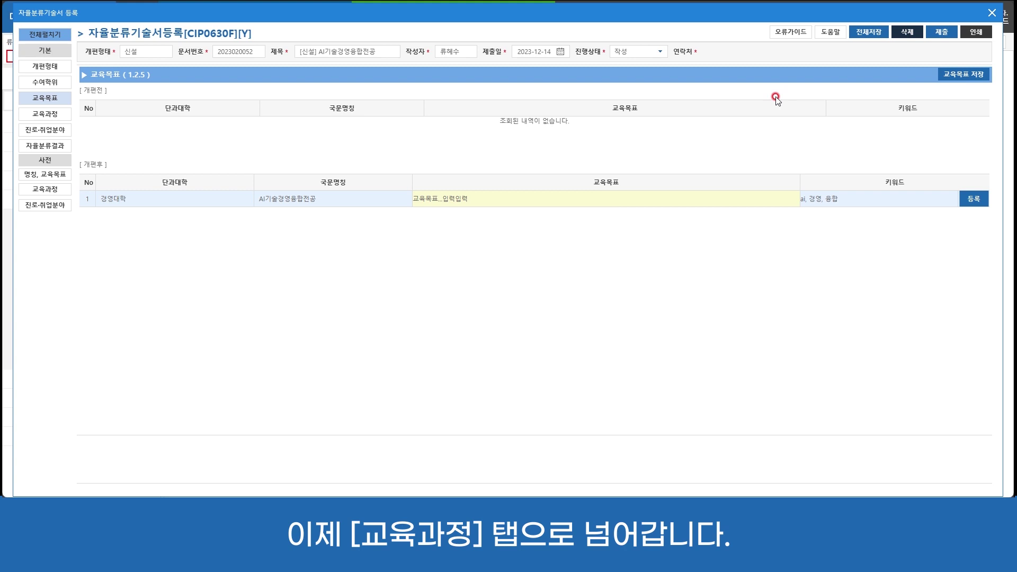
Open the 교육과정 registration window for AI기술경영융합전공 to add course entries
left_click(53, 114)
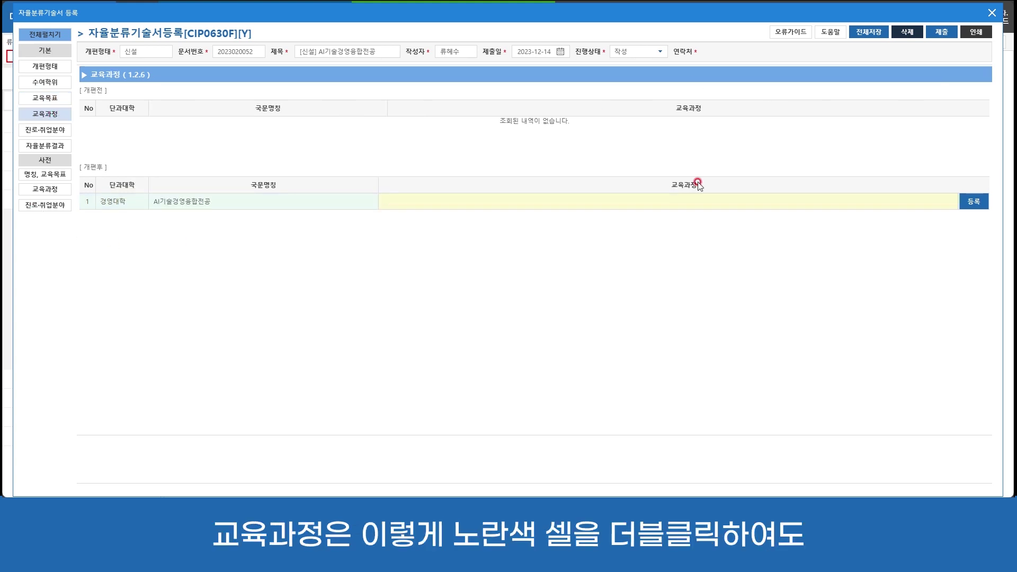
double_click(684, 203)
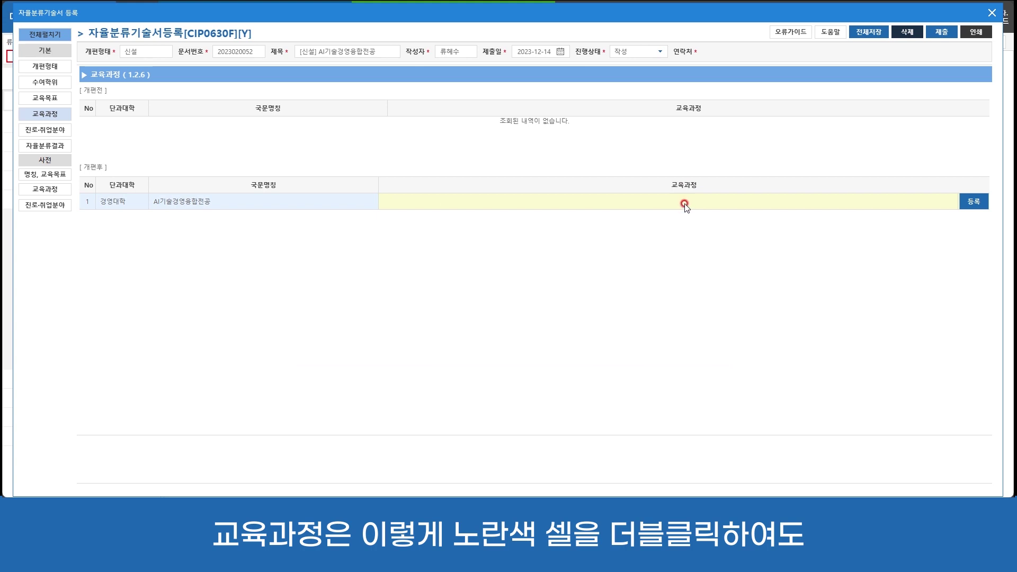
left_click(980, 201)
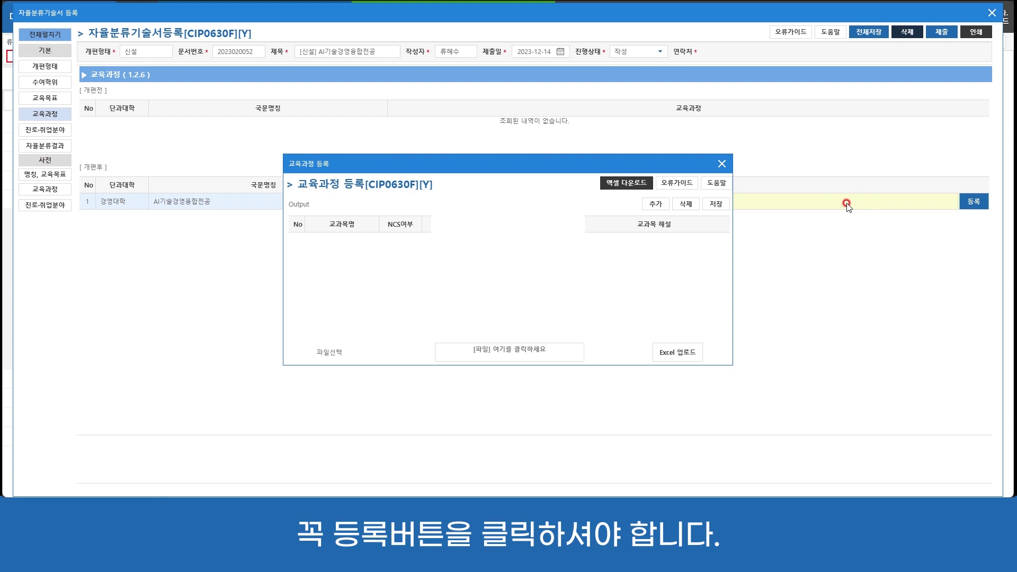
left_click(651, 209)
left_click(652, 210)
left_click(653, 210)
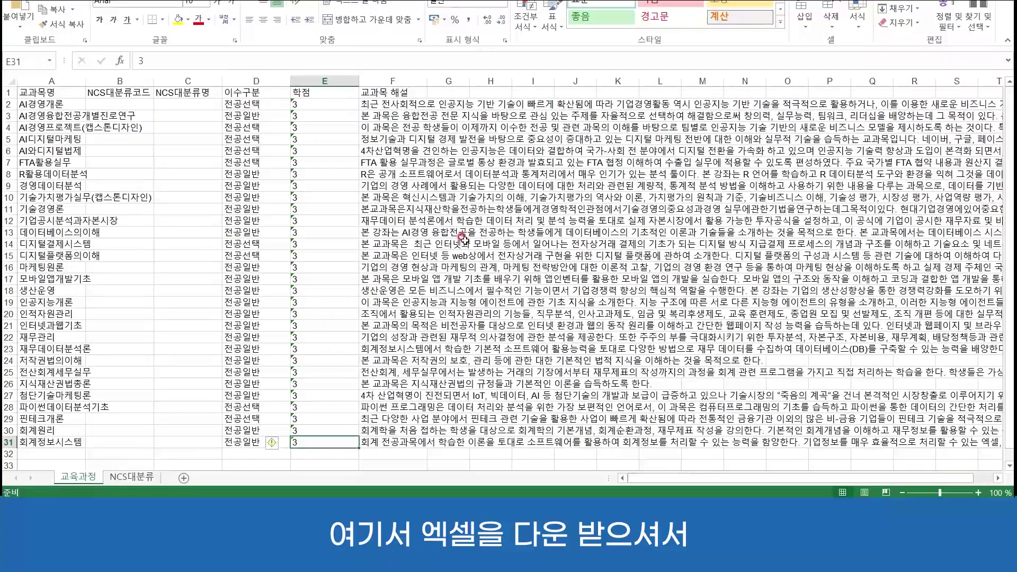
In the Excel course file, review the columns 교과목명, NCS대분류코드, NCS대분류명, 이수구분, 학점 and 교과목 해설
left_click(34, 92)
left_click(110, 93)
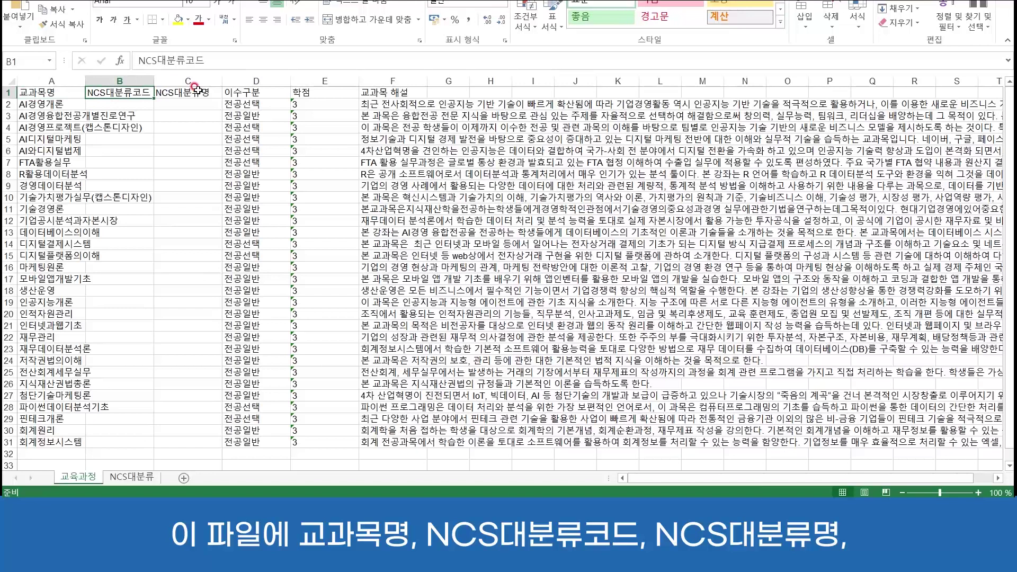
left_click(193, 92)
left_click(269, 90)
left_click(329, 90)
left_click(381, 92)
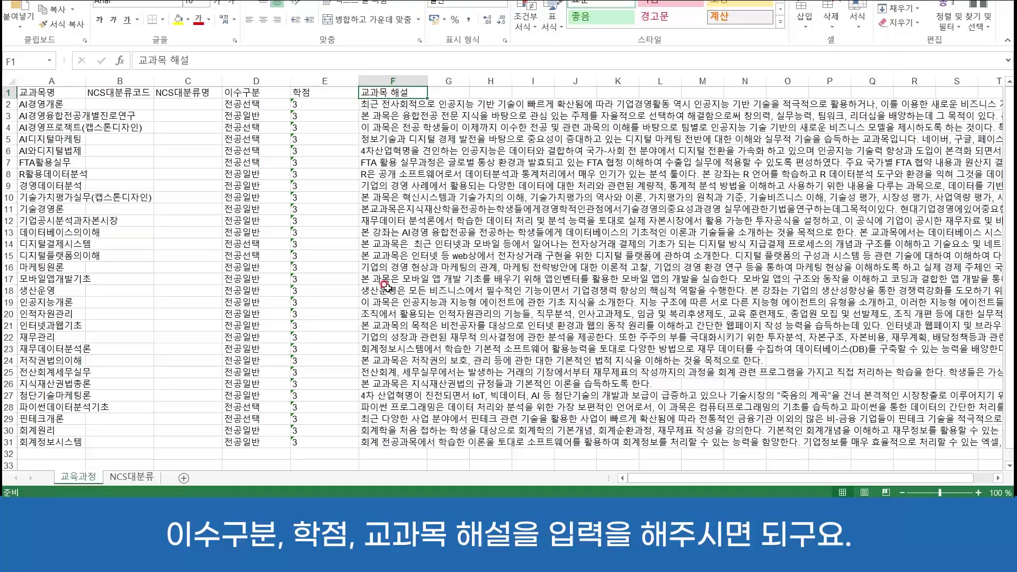
Compare the blank NCS대분류코드 column of the 교육과정 sheet with the codes and names listed in the NCS대분류 sheet
left_click(131, 105)
left_click(121, 479)
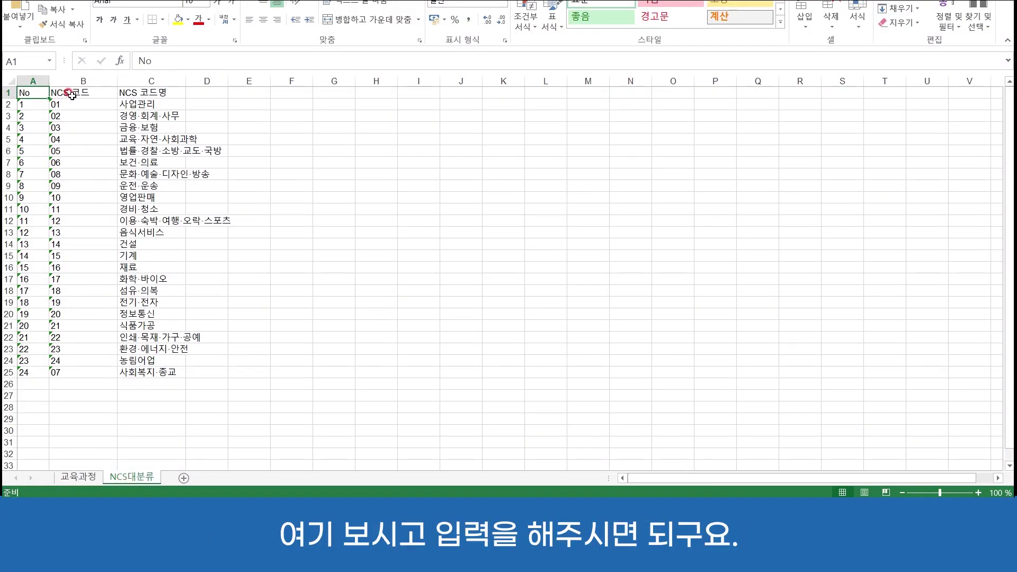
left_click_drag(79, 95, 140, 362)
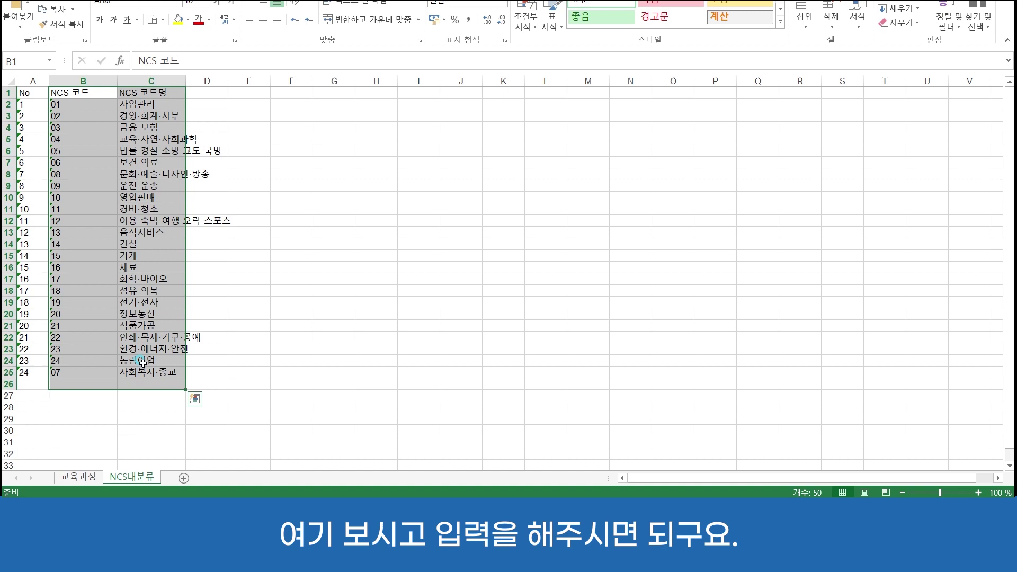
left_click(144, 362)
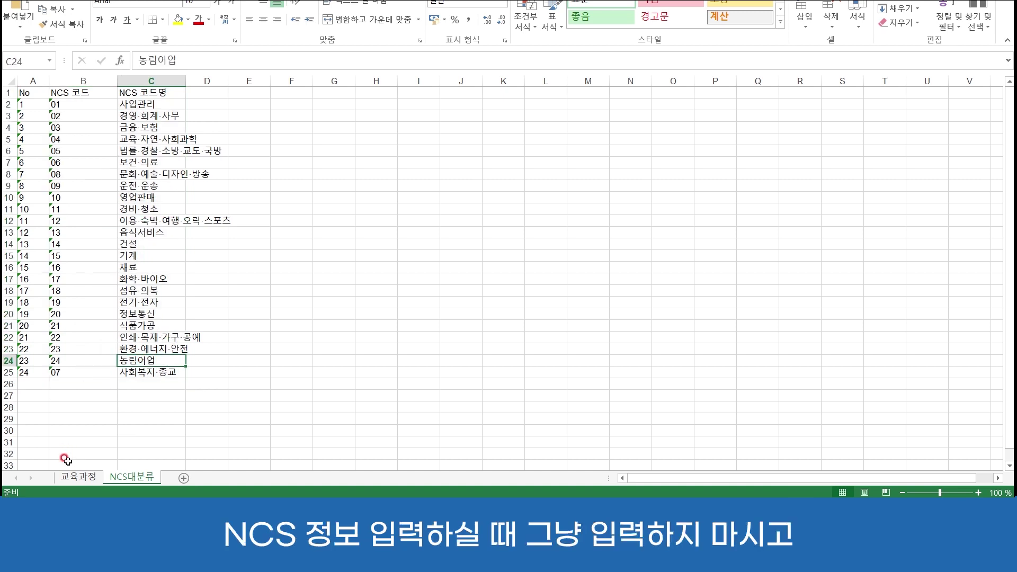
left_click(76, 476)
left_click(138, 103)
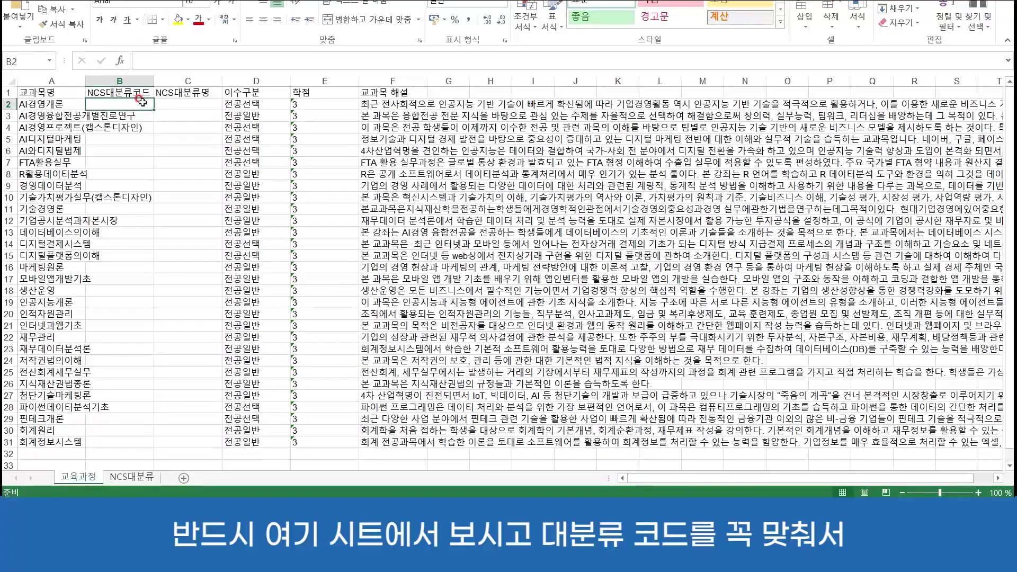
left_click(142, 477)
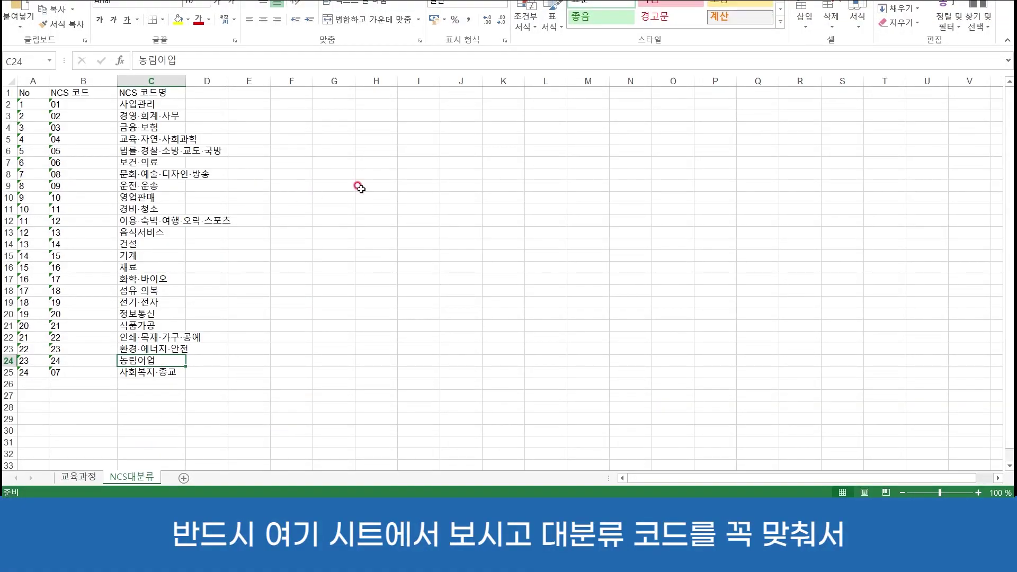
left_click(93, 127)
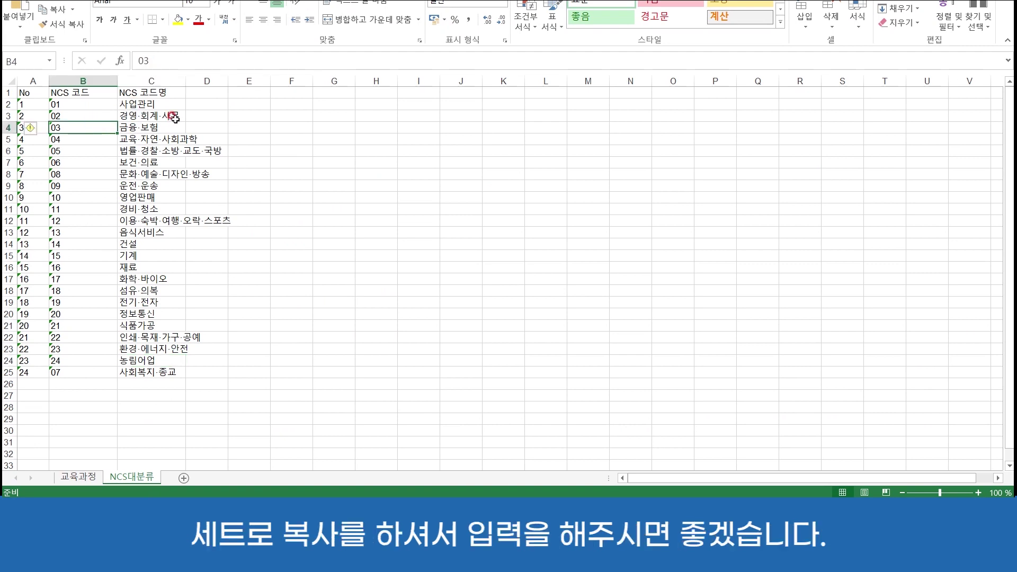
left_click(151, 209)
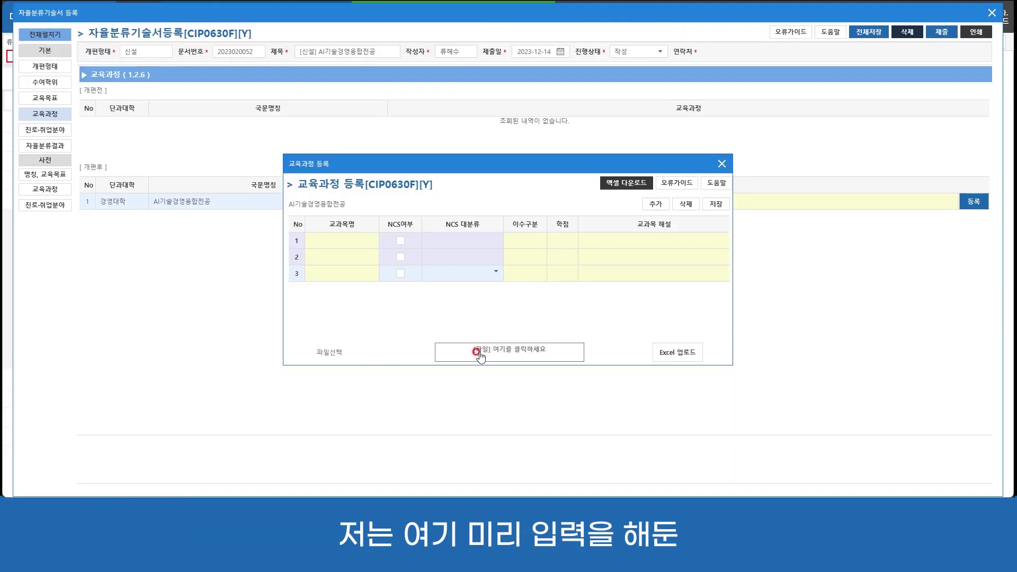
Upload the course file 교육과정 등록(ai경영).xls to the 교육과정 registration of AI기술경영융합전공, replacing the existing data
left_click(479, 355)
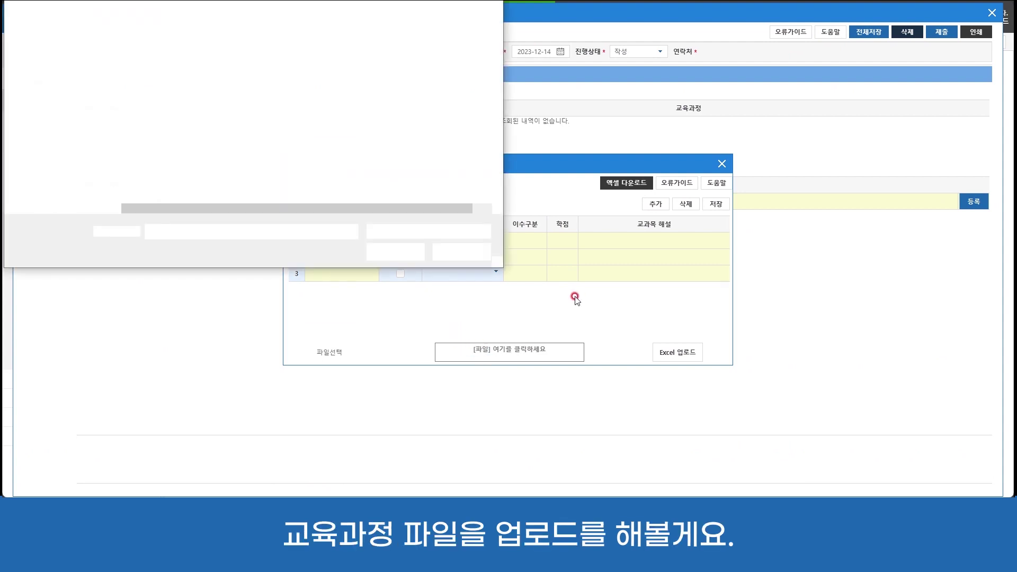
left_click(189, 67)
double_click(189, 67)
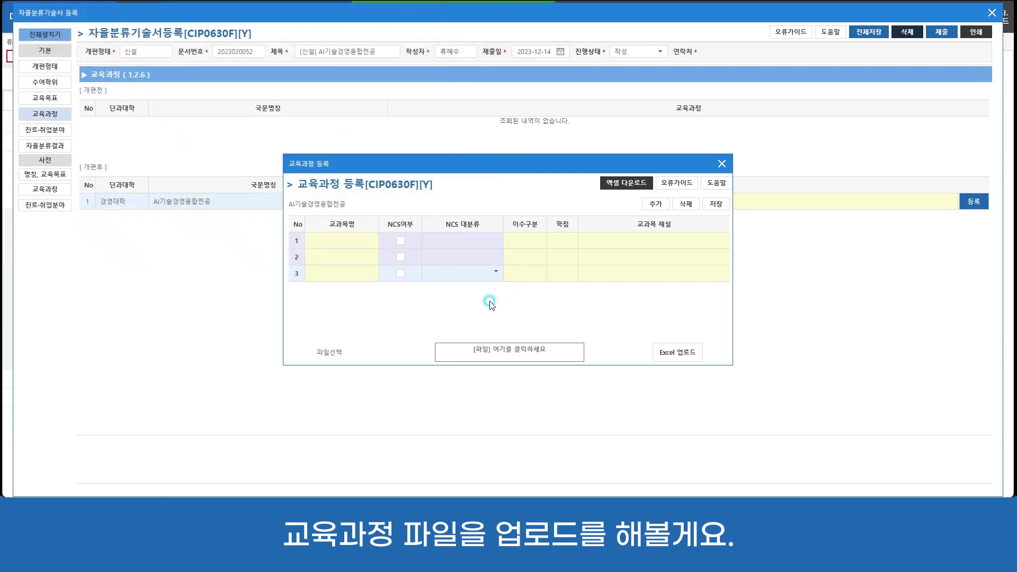
left_click(661, 352)
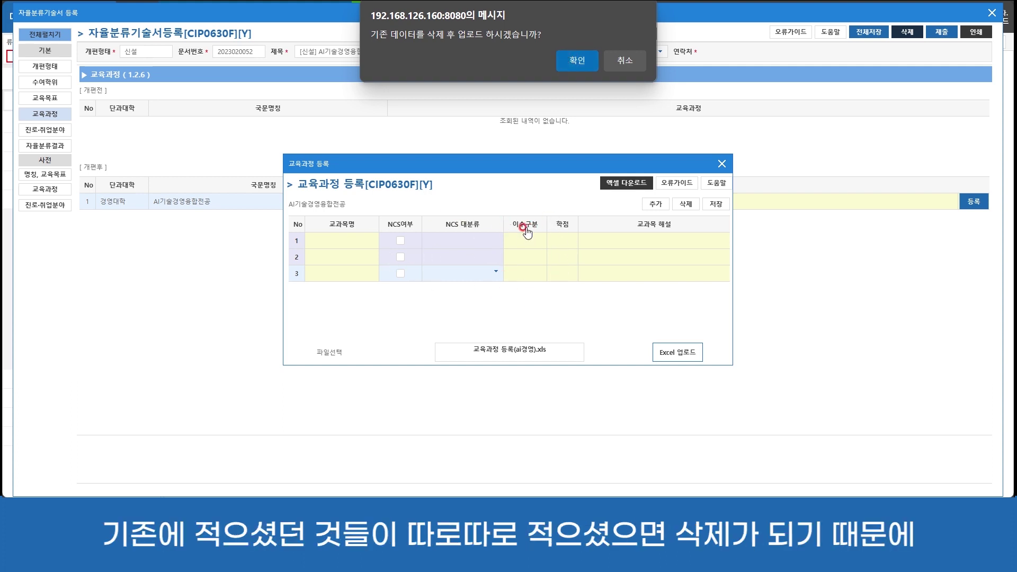
left_click(576, 60)
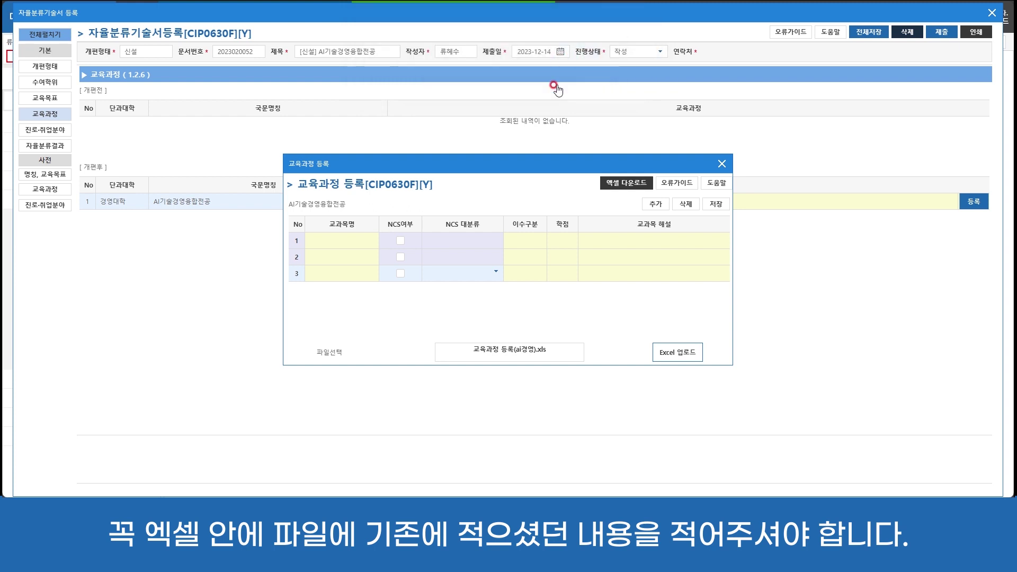
left_click(629, 58)
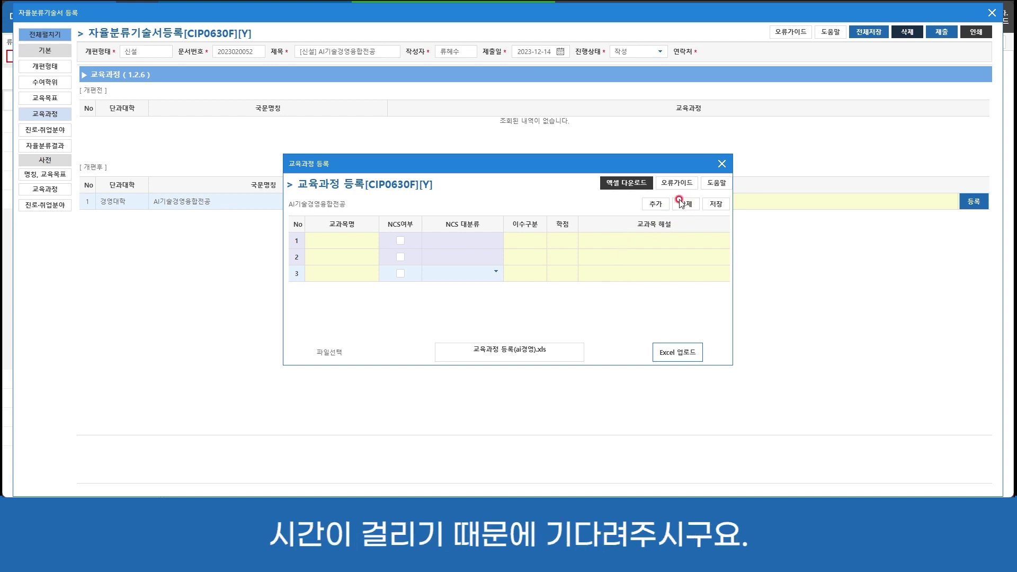
Save the uploaded course list and close the 교육과정 registration window
left_click(714, 206)
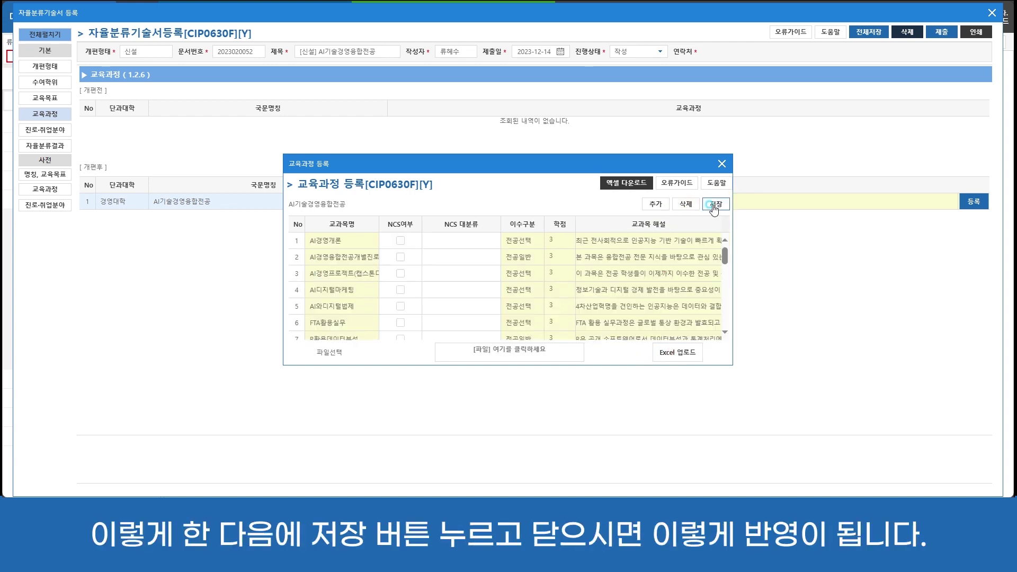
left_click(625, 59)
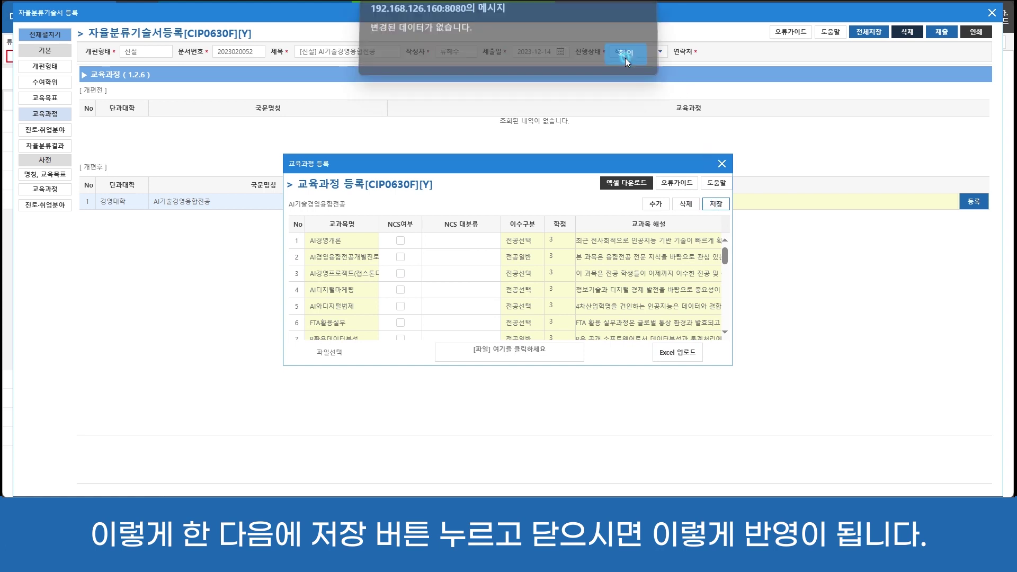
left_click(711, 242)
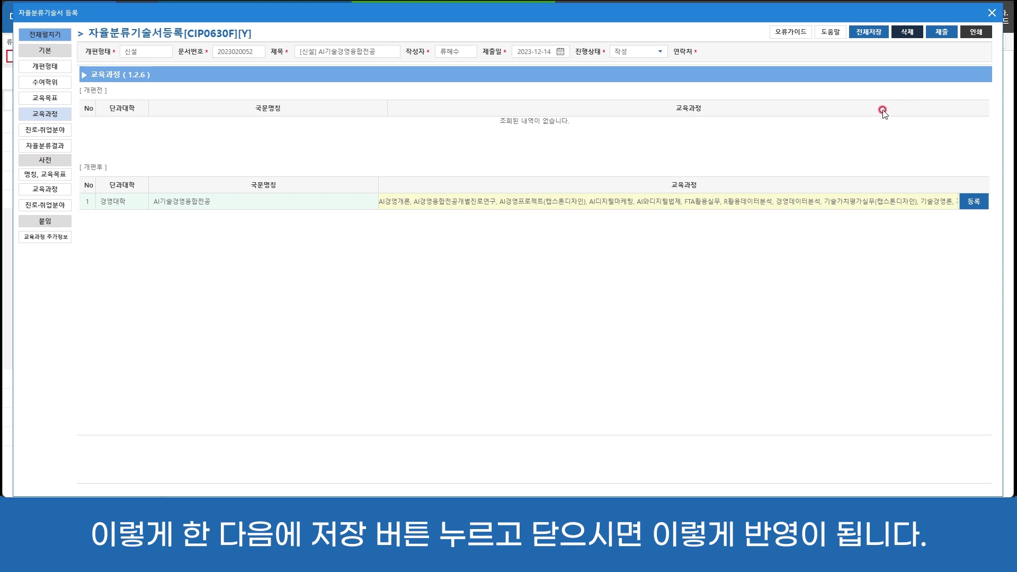
Open the 진로·취업분야 registration window for AI기술경영융합전공 and download its Excel form
left_click(40, 133)
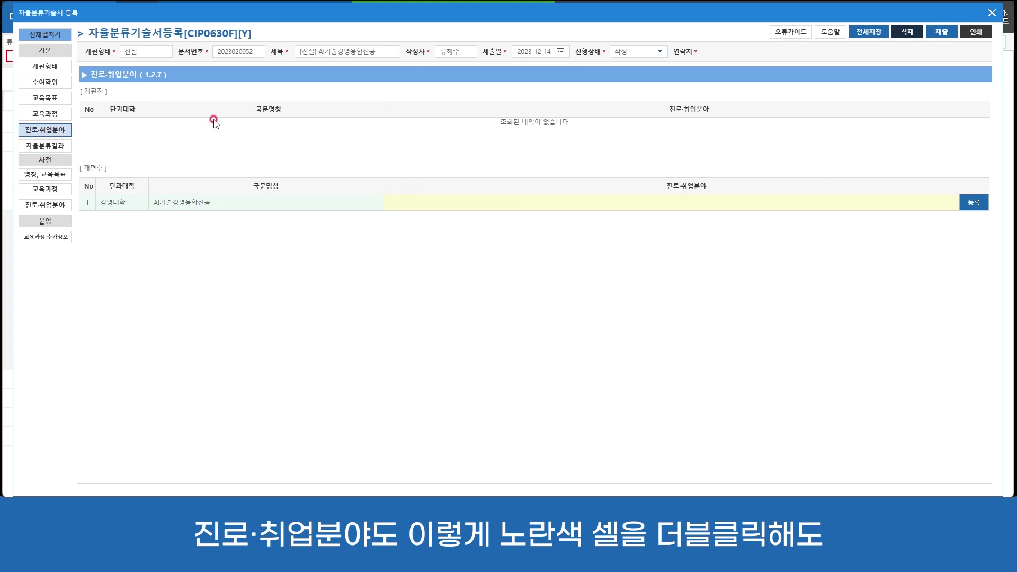
double_click(571, 203)
left_click(974, 206)
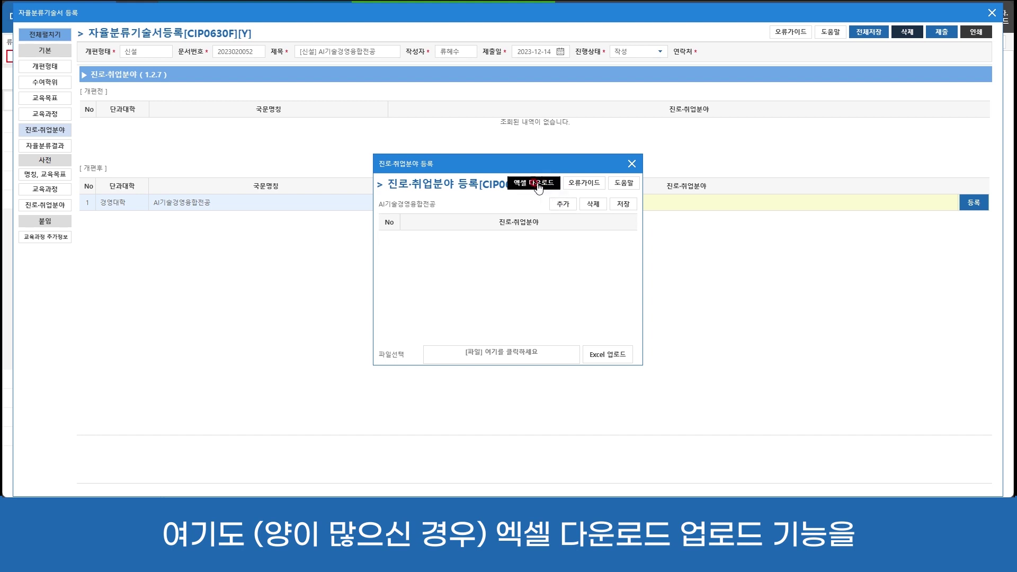
left_click(544, 184)
left_click(549, 184)
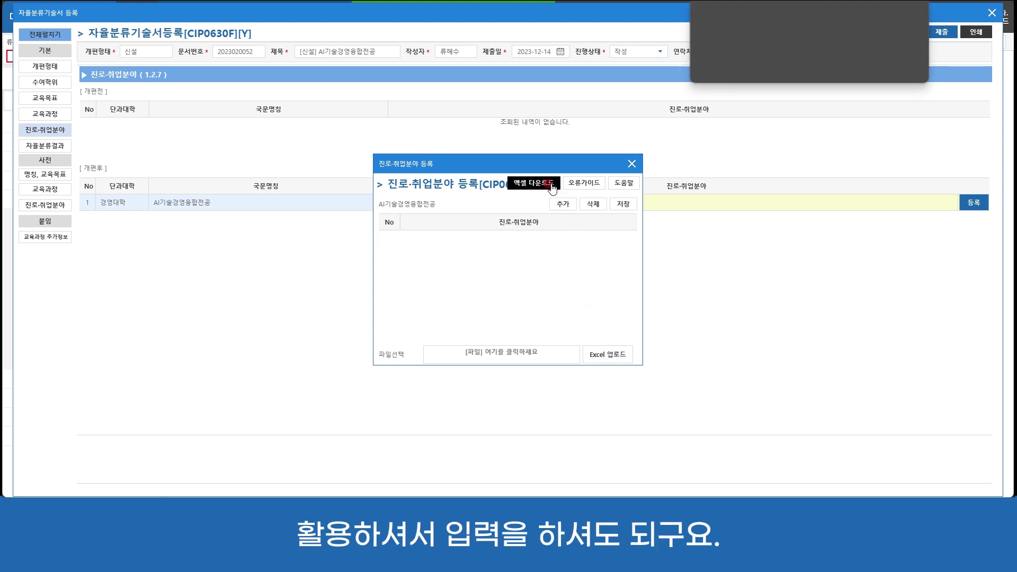
Add two blank career rows for AI기술경영융합전공 and show the career choices for the second row
left_click(560, 205)
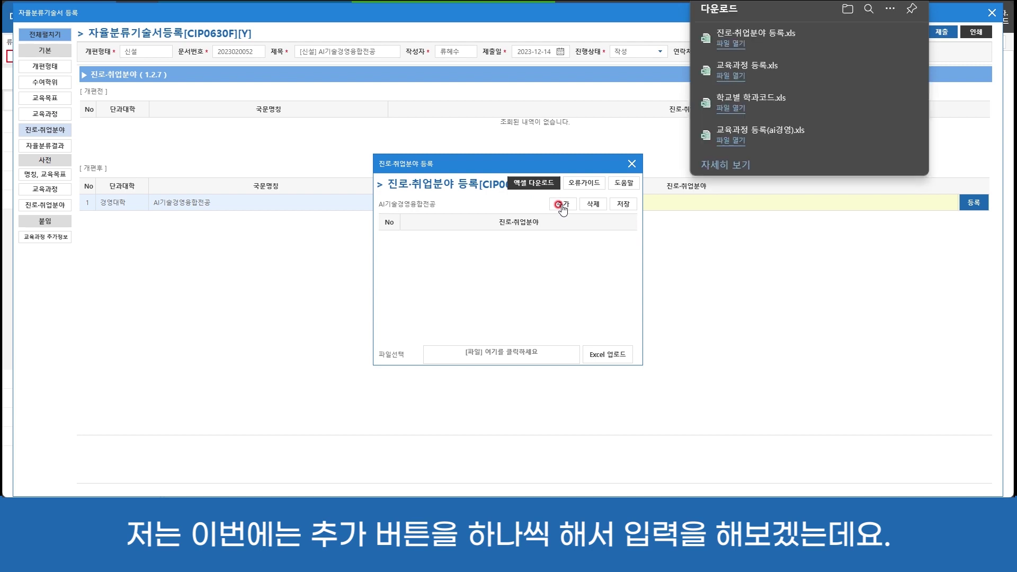
left_click(562, 205)
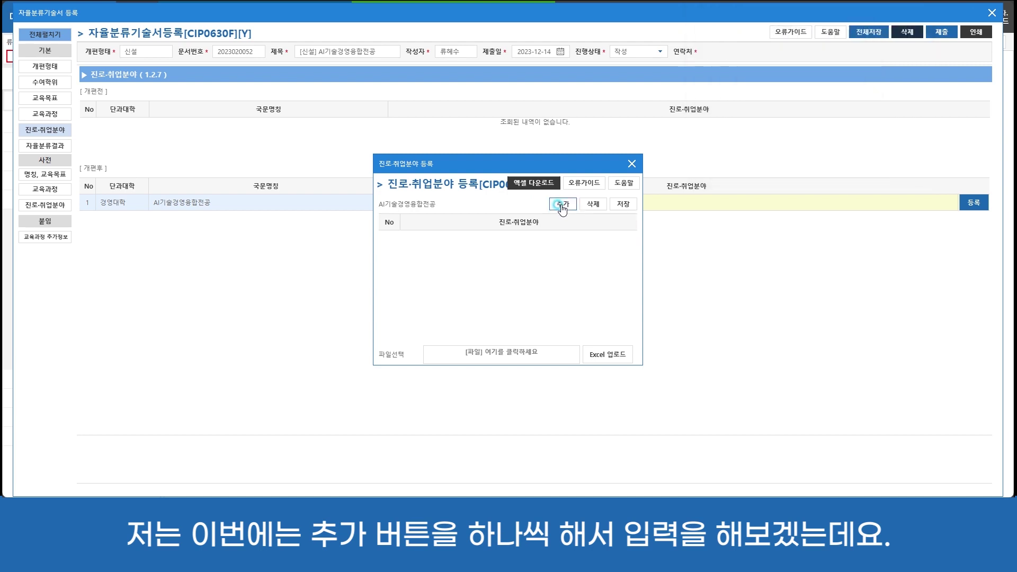
left_click(561, 206)
left_click(600, 247)
left_click(628, 252)
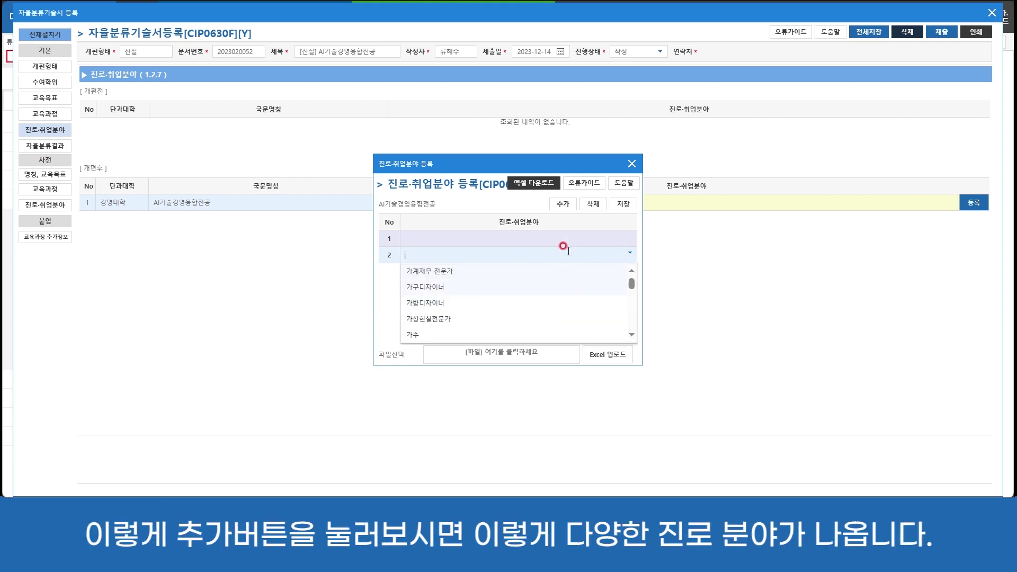
Search the career choices for 경영 and set the first row to 경영컨설턴트
left_click(593, 238)
left_click(630, 238)
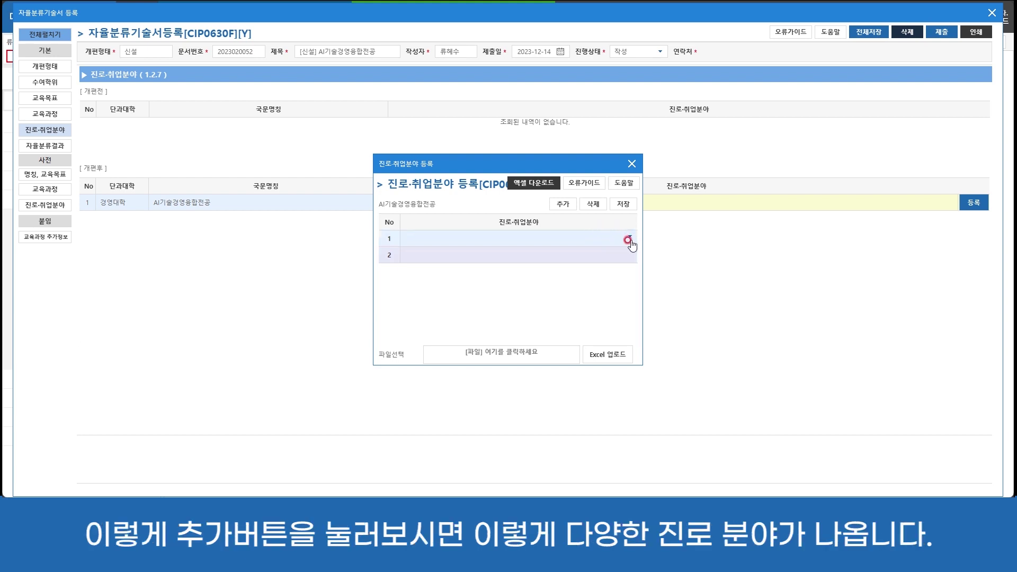
scroll(480, 290, "down", 5)
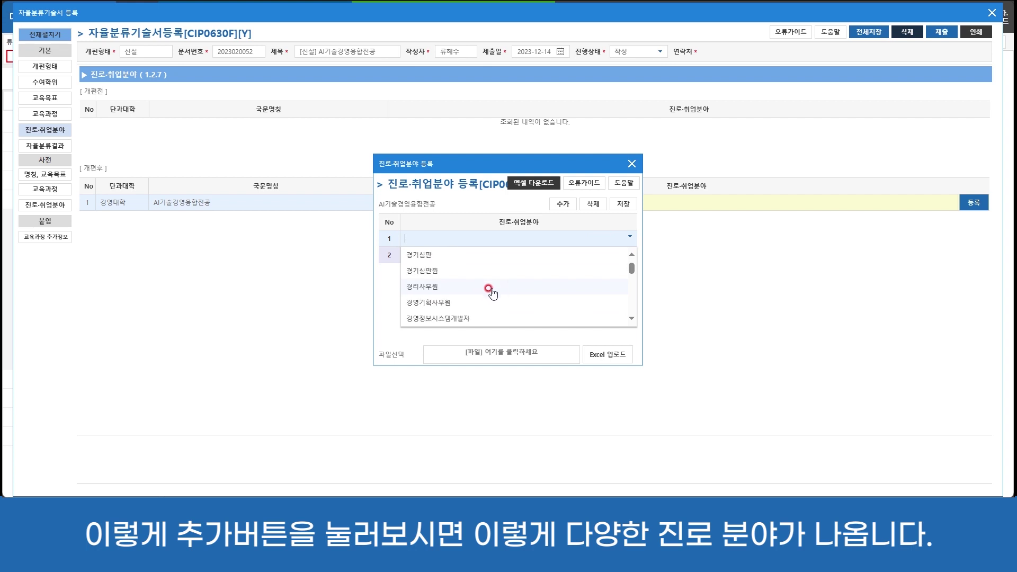
scroll(448, 279, "up", 2)
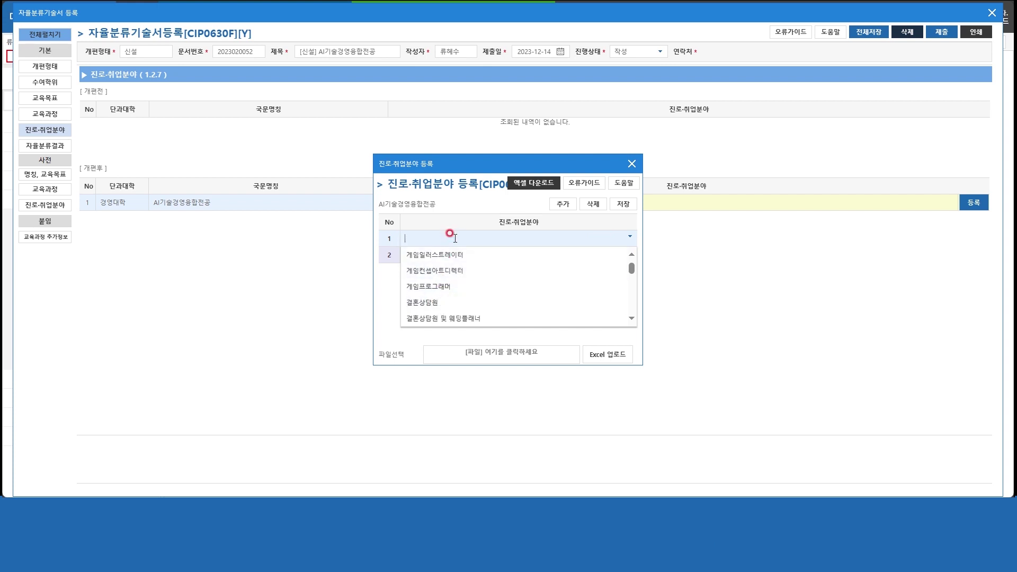
type("경영")
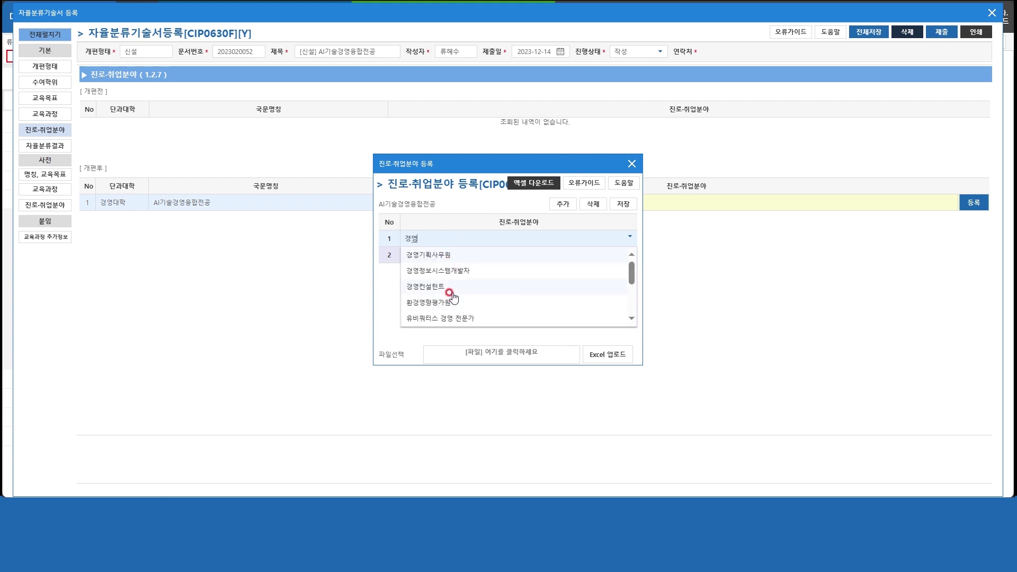
left_click(447, 288)
Search the career choices for 프로그래머 and set the second row to 웹프로그래머
left_click(459, 255)
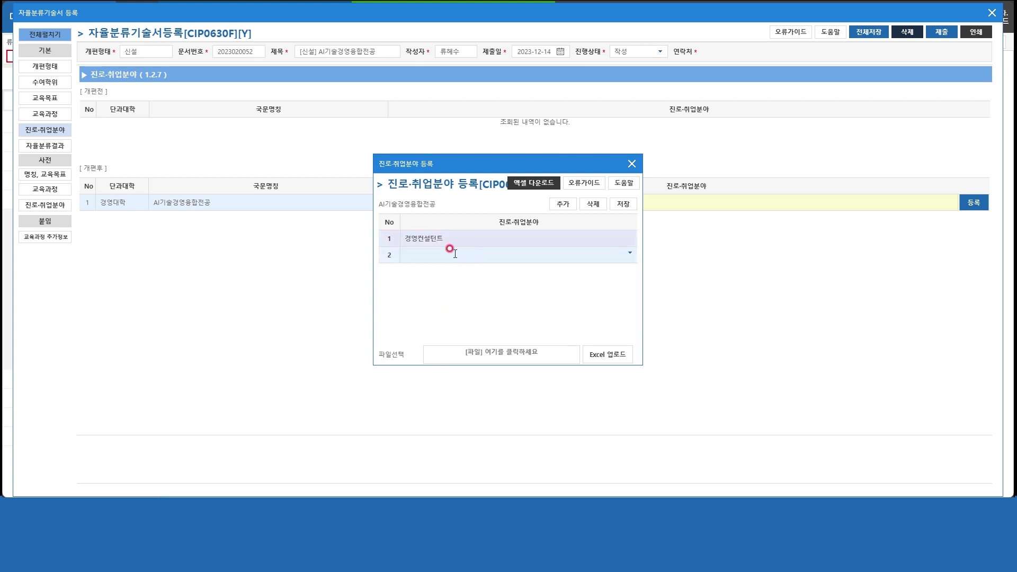
type("프로그래머")
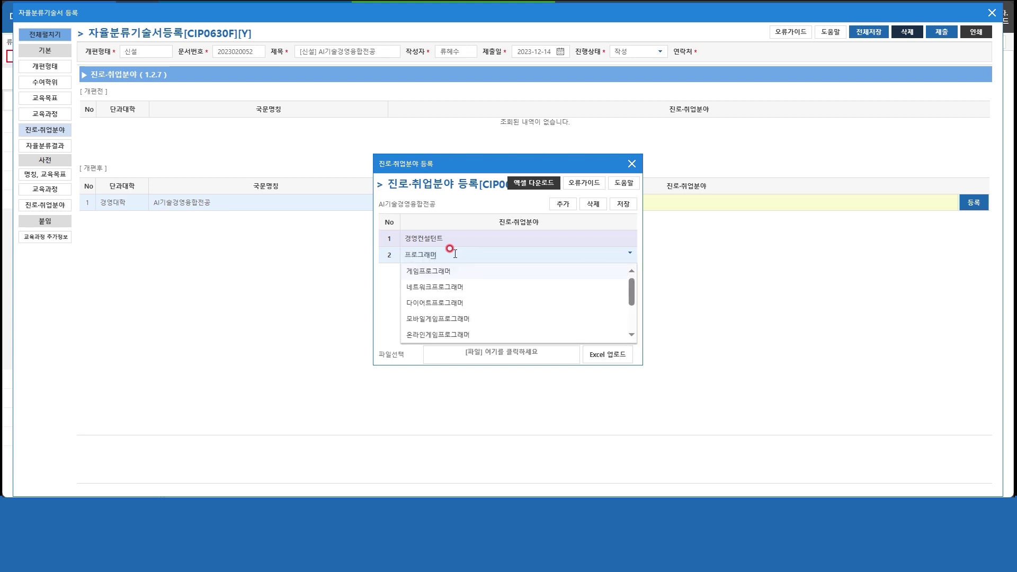
scroll(454, 290, "down", 1)
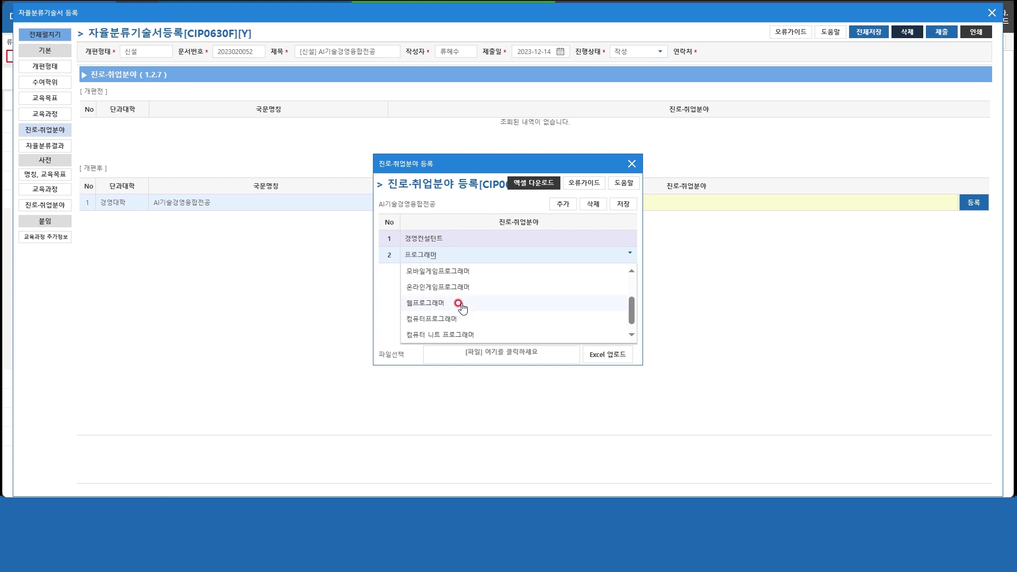
left_click(460, 305)
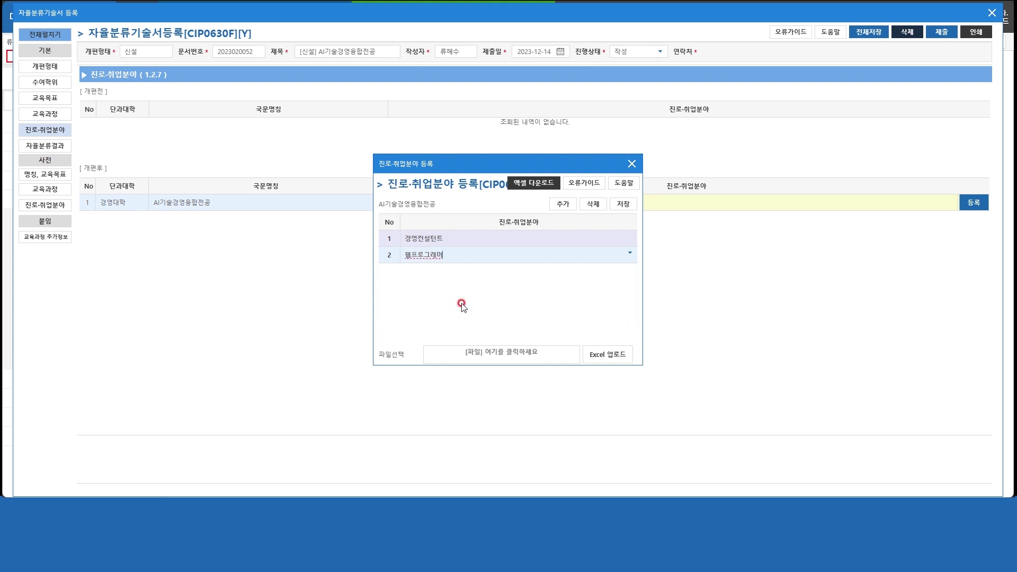
Save the career entries, closing their registration window, and go to the 자율분류결과 section
left_click(622, 210)
left_click(628, 60)
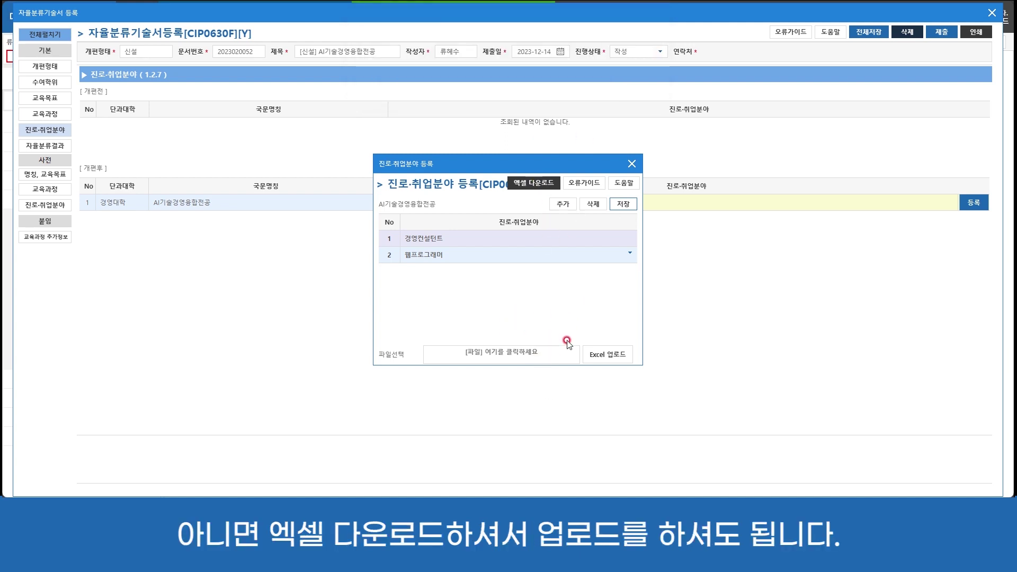
left_click(631, 164)
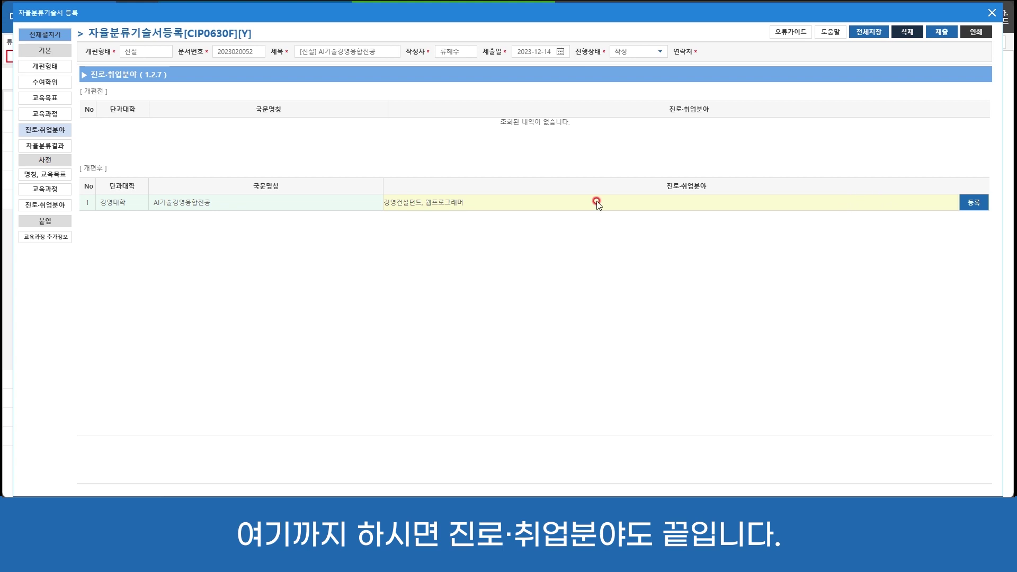
left_click(45, 146)
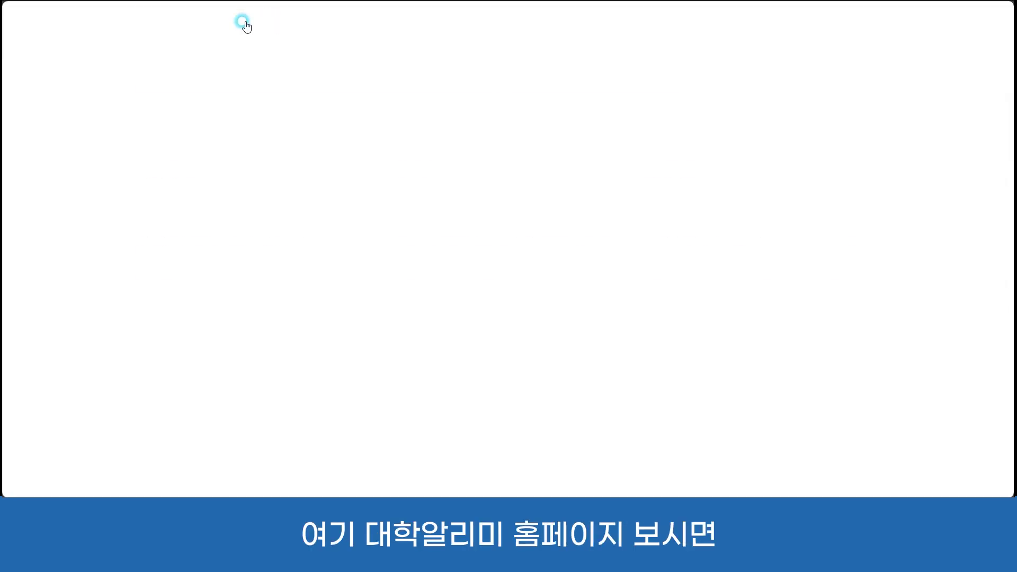
Switch to the 대학알리미 website and open its 자료실 board to look through the posted materials
scroll(33, 225, "up", 15)
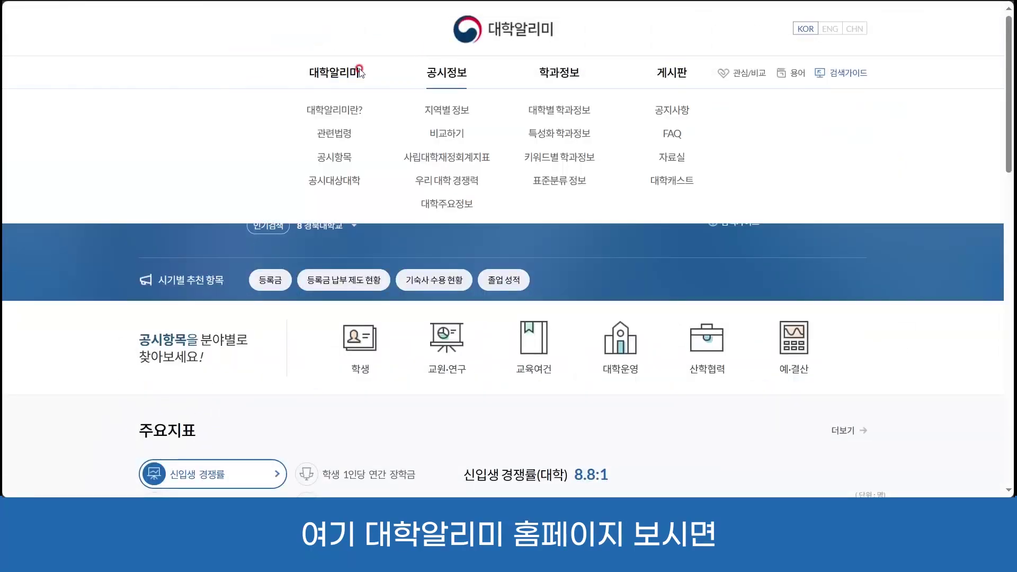
scroll(193, 127, "down", 15)
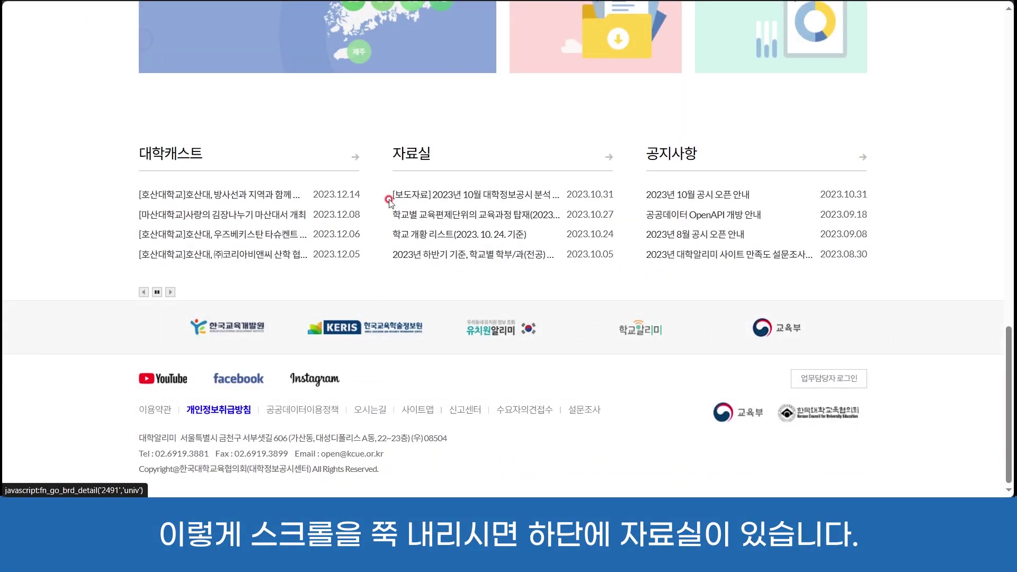
left_click(429, 158)
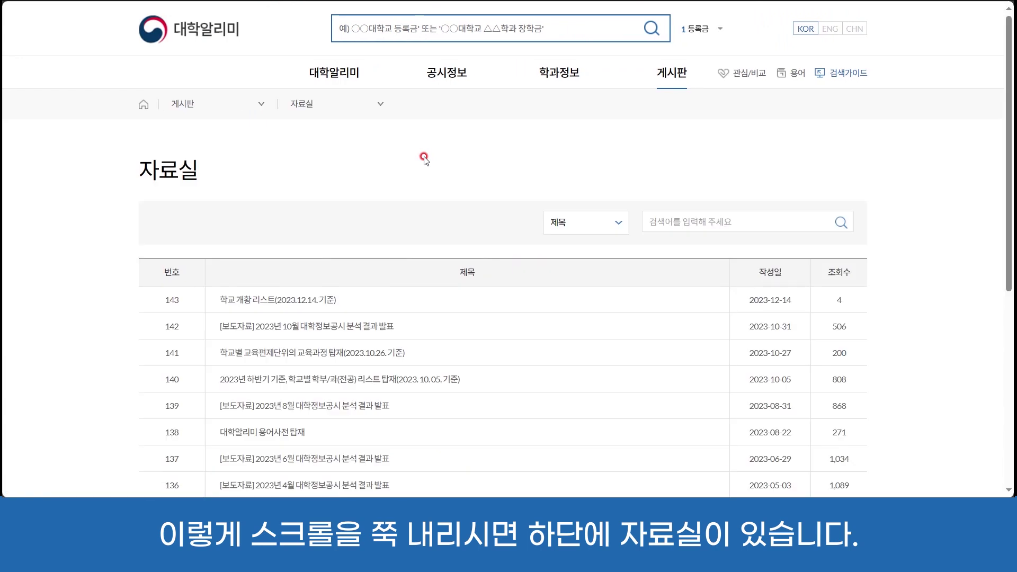
scroll(400, 365, "down", 3)
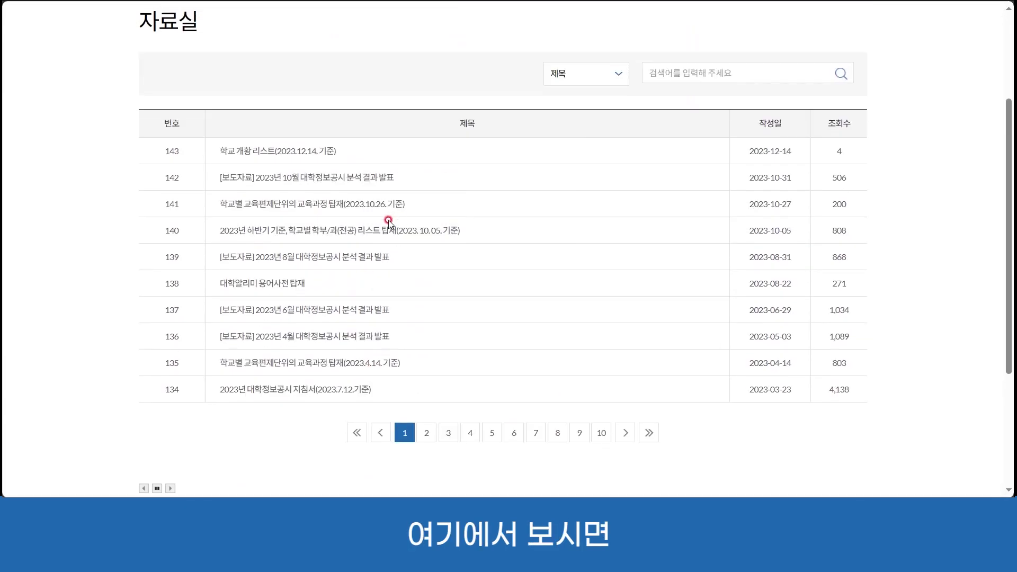
Review the 자료실 posts with the second-half 2023 학교별 학부/과(전공) 리스트 and the 학교별 교육편제단위의 교육과정 (2023.10.26. 기준)
left_click(315, 232)
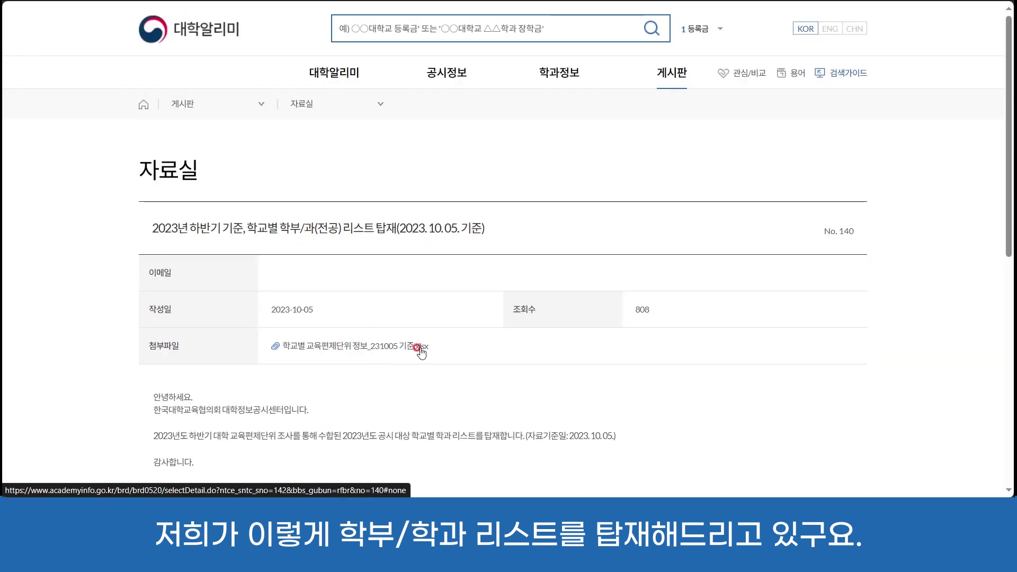
scroll(435, 345, "down", 3)
scroll(446, 342, "down", 2)
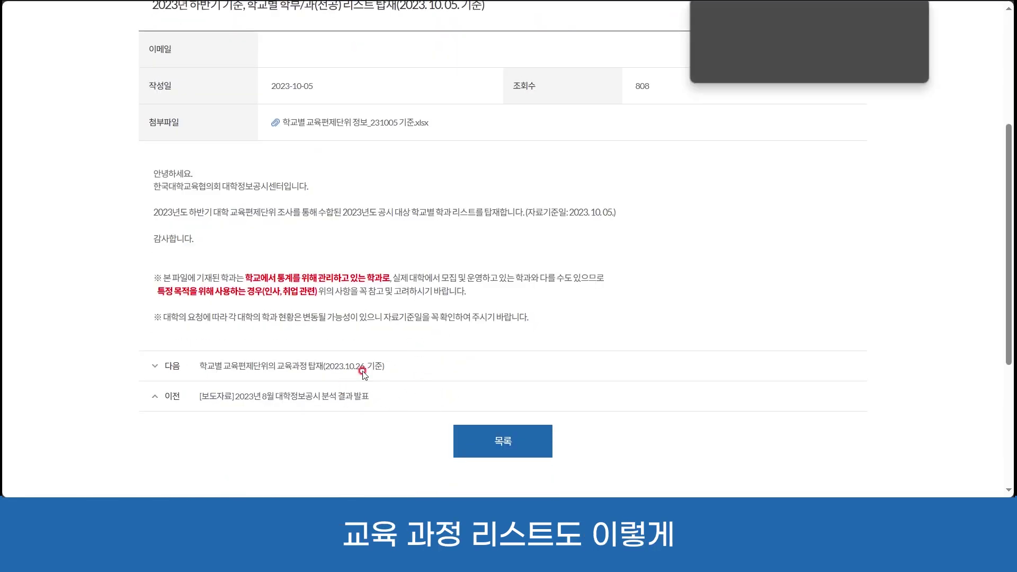
left_click(332, 371)
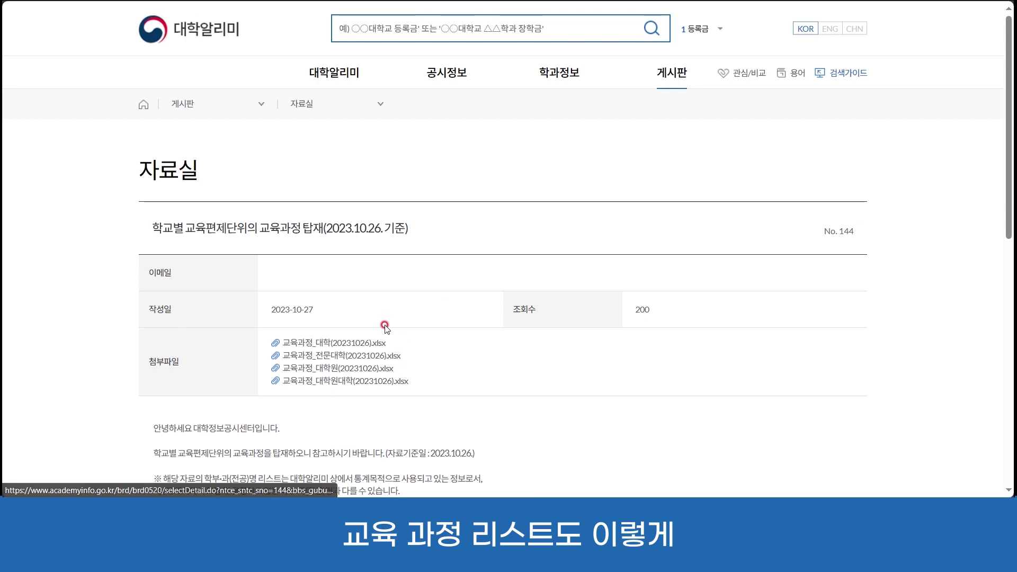
scroll(333, 238, "down", 3)
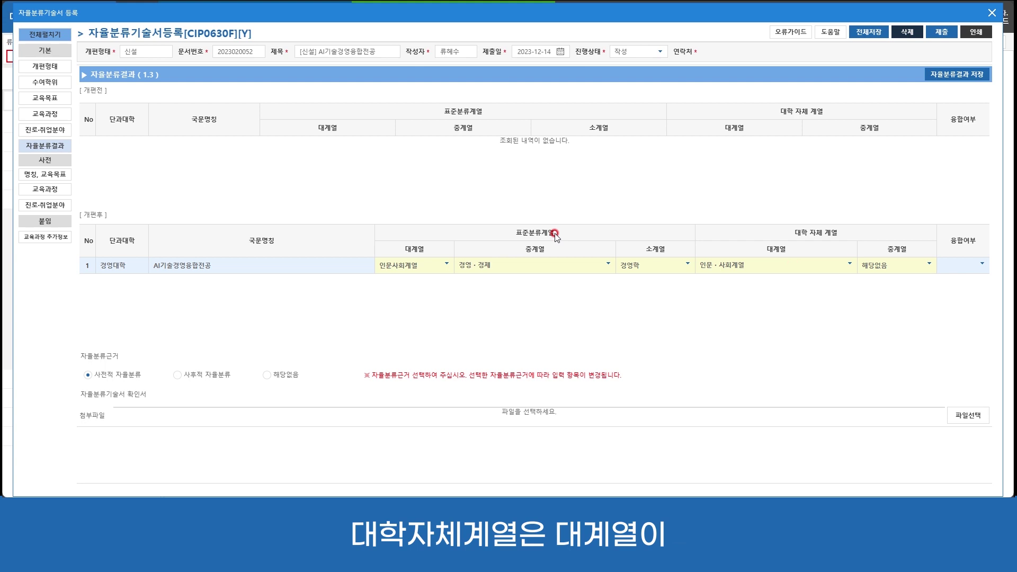
Try 자연과학계열 and 예체능계열 as the 대계열 under 대학 자체 계열, and return it to 인문·사회계열
left_click(850, 263)
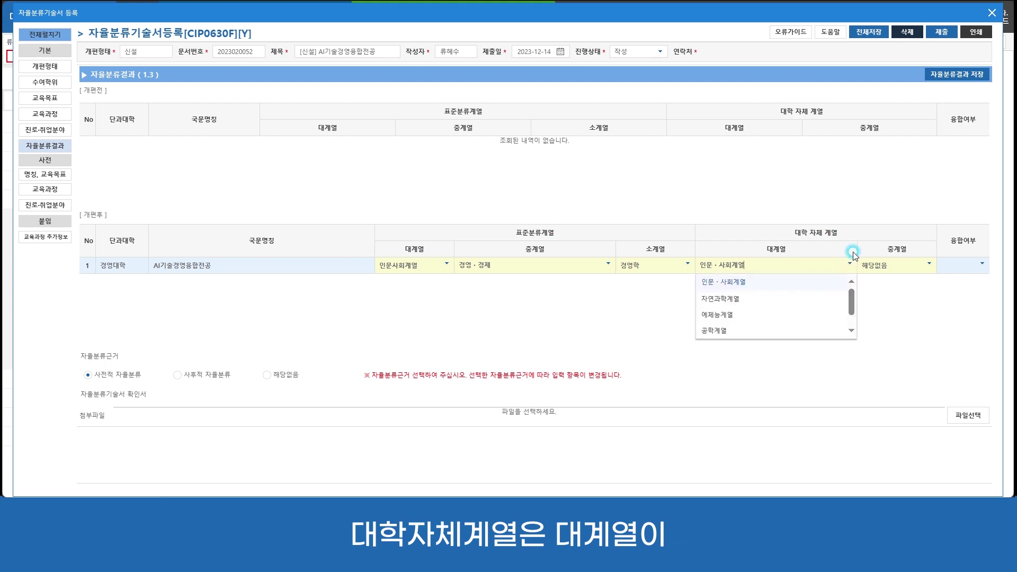
left_click(797, 298)
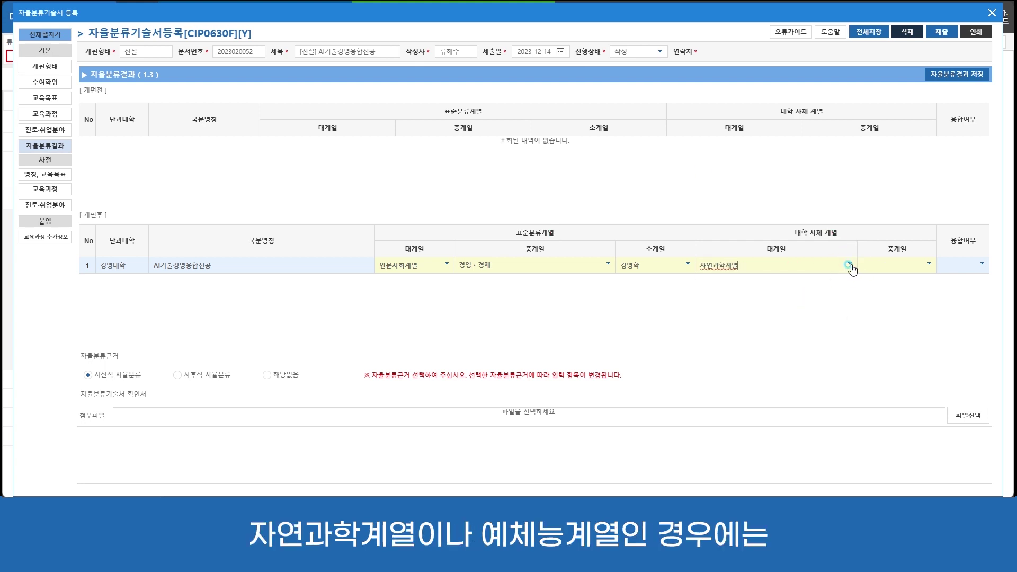
left_click(850, 263)
left_click(801, 313)
left_click(928, 264)
left_click(901, 272)
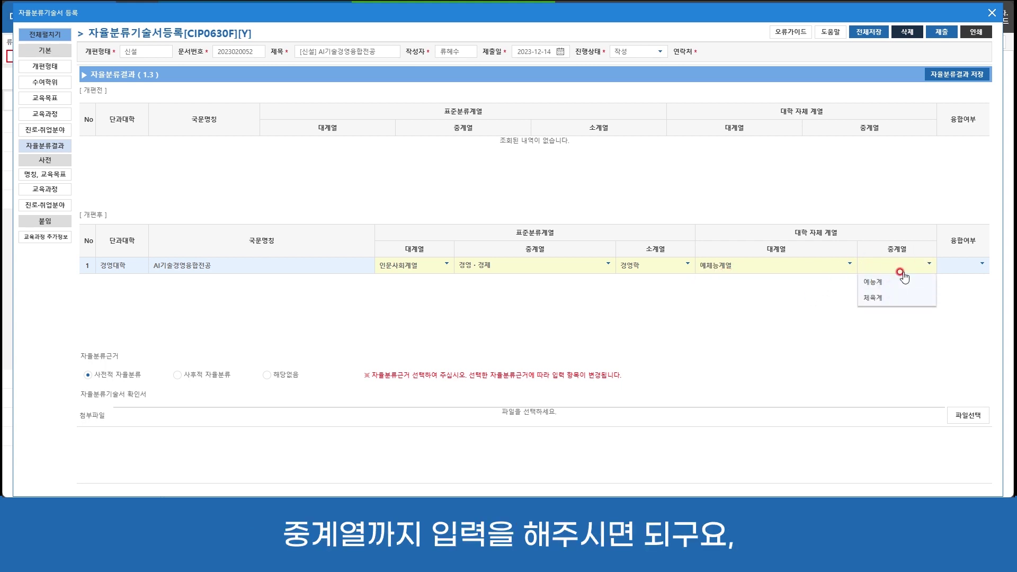
left_click(849, 265)
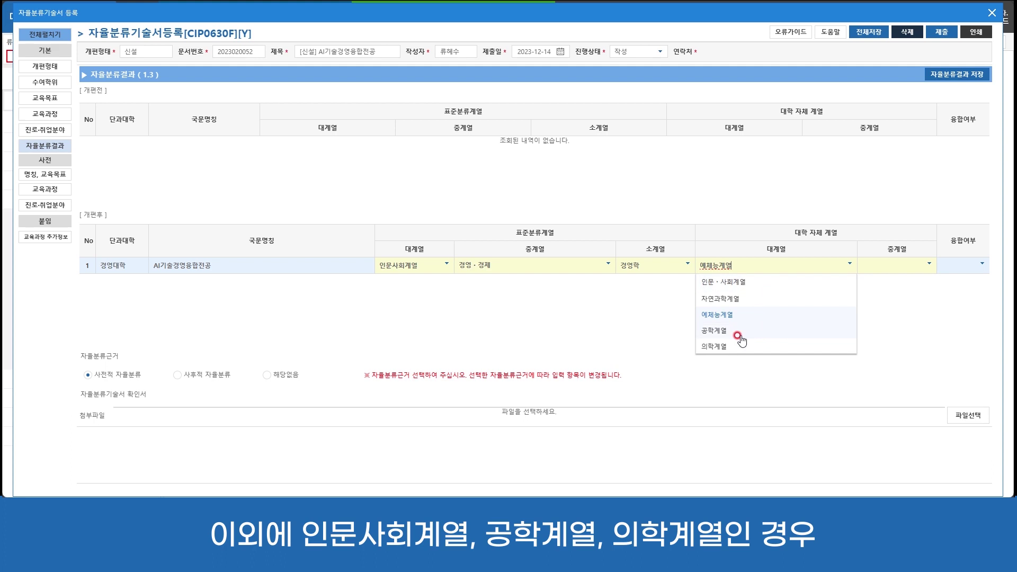
left_click(760, 282)
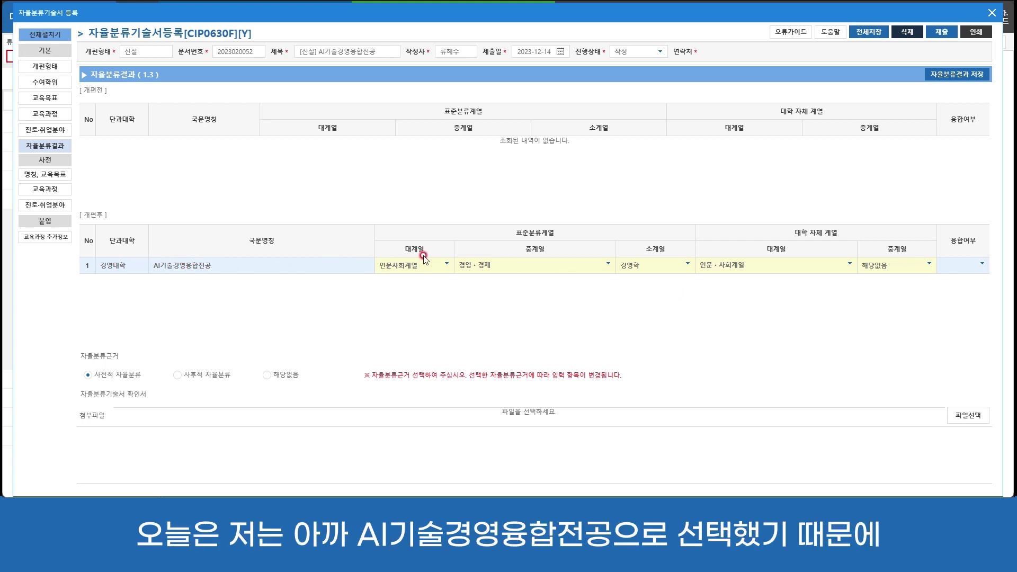
Set 융합여부 to 융합 for AI기술경영융합전공 and save the 자율분류결과
left_click(448, 263)
left_click(536, 264)
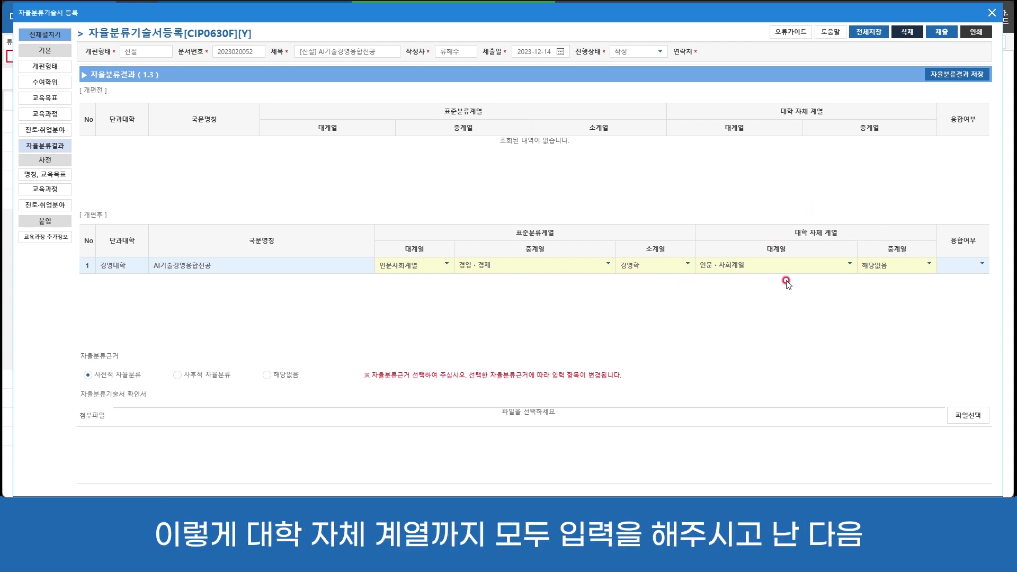
left_click(981, 265)
left_click(971, 298)
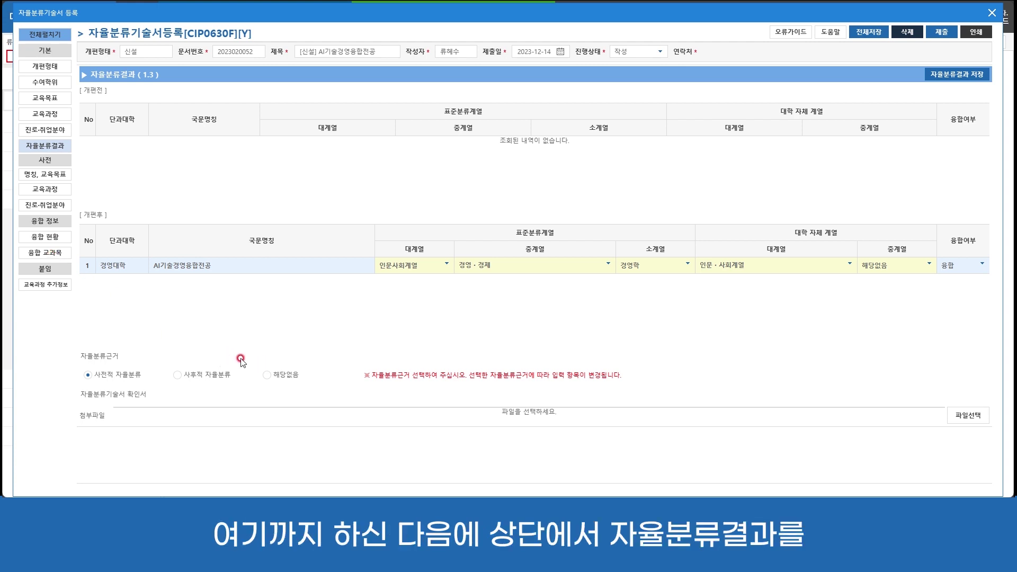
left_click(956, 76)
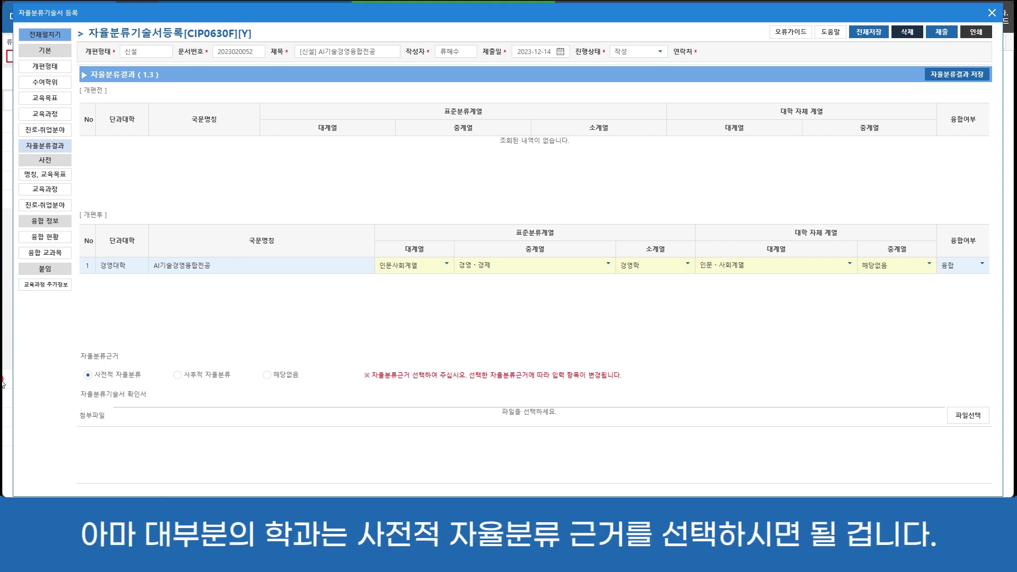
Try 사후적 자율분류 and 해당없음 as the 자율분류근거, and return it to 사전적 자율분류
left_click(177, 374)
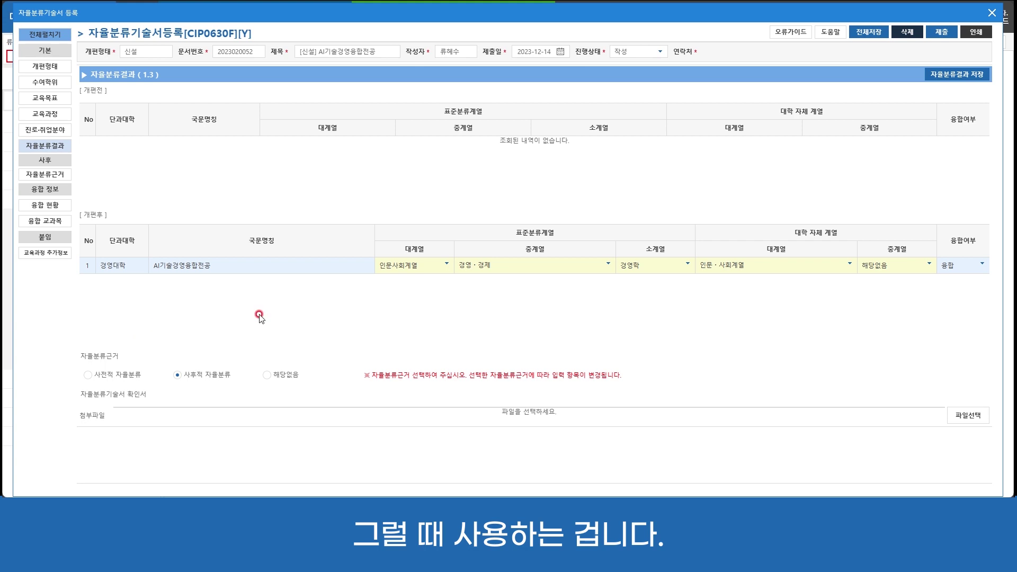
left_click(268, 375)
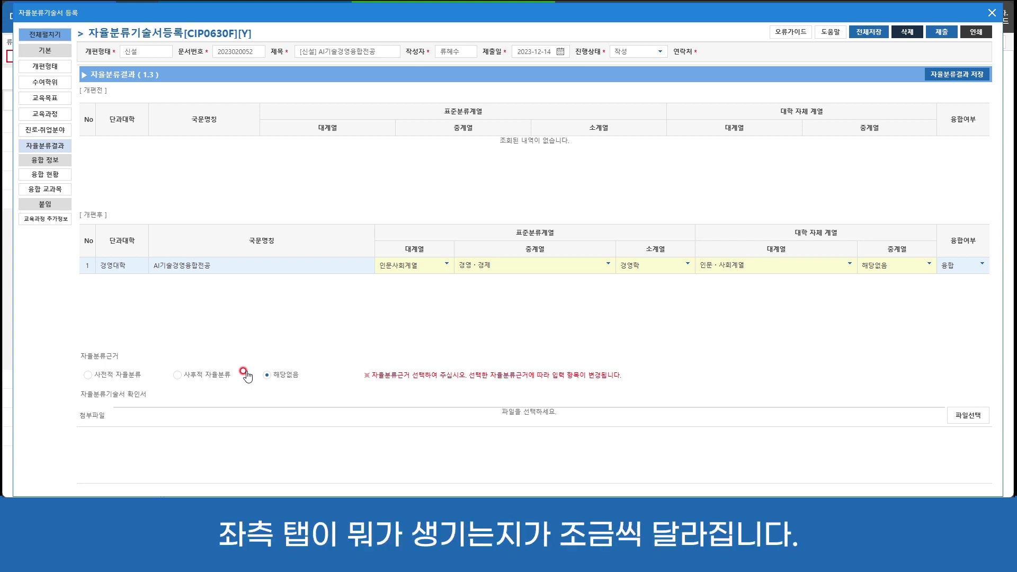
left_click(176, 376)
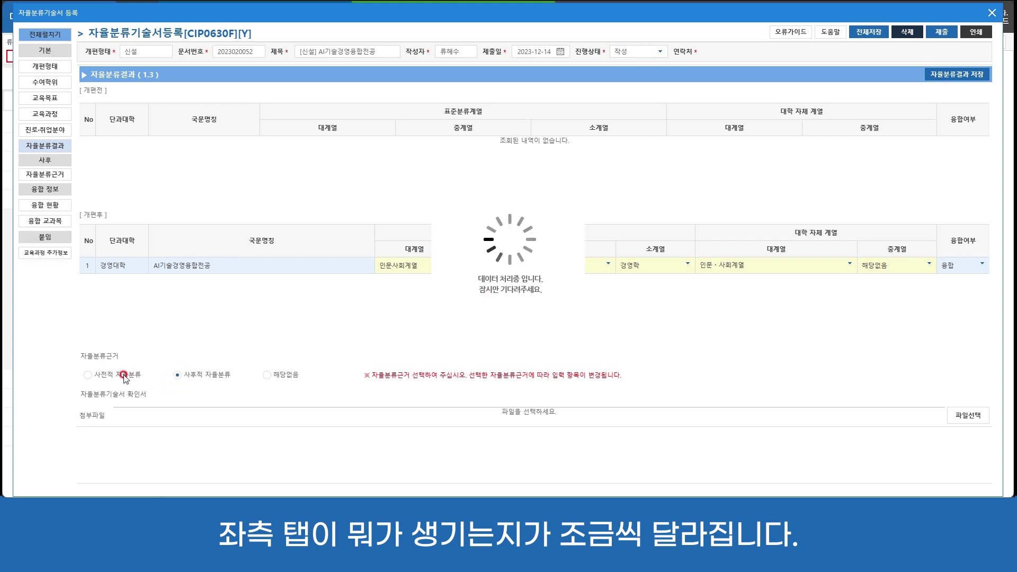
left_click(85, 376)
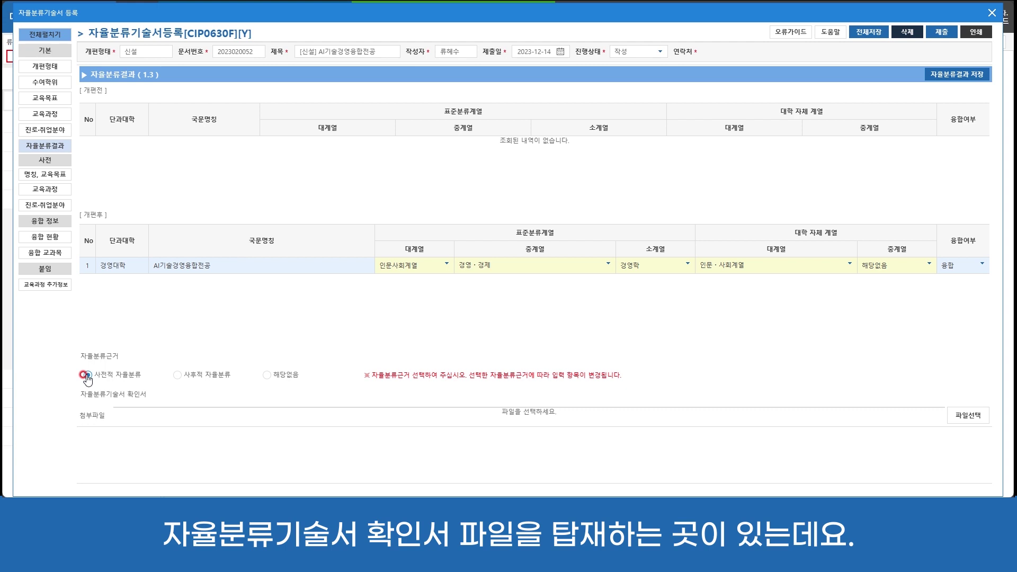
Open the print preview of the statement and examine the confirmation page for department, position, name and seal, closing the preview
left_click(137, 403)
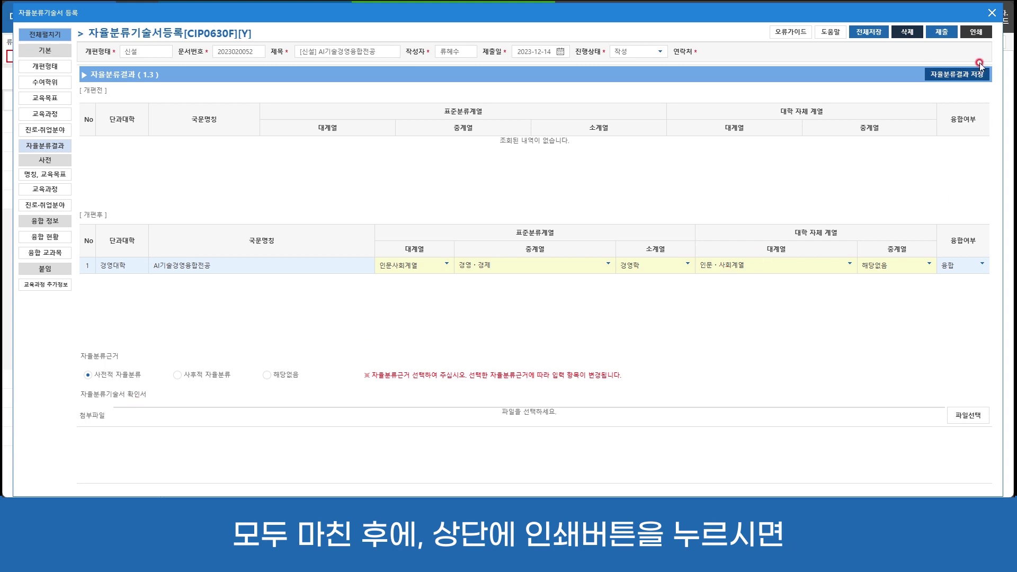
left_click(977, 32)
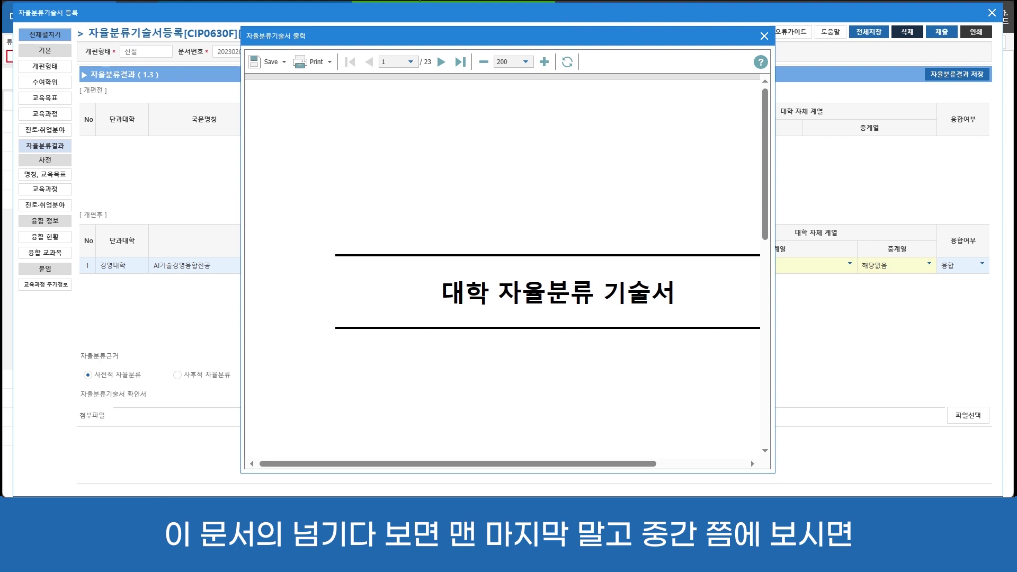
left_click(465, 61)
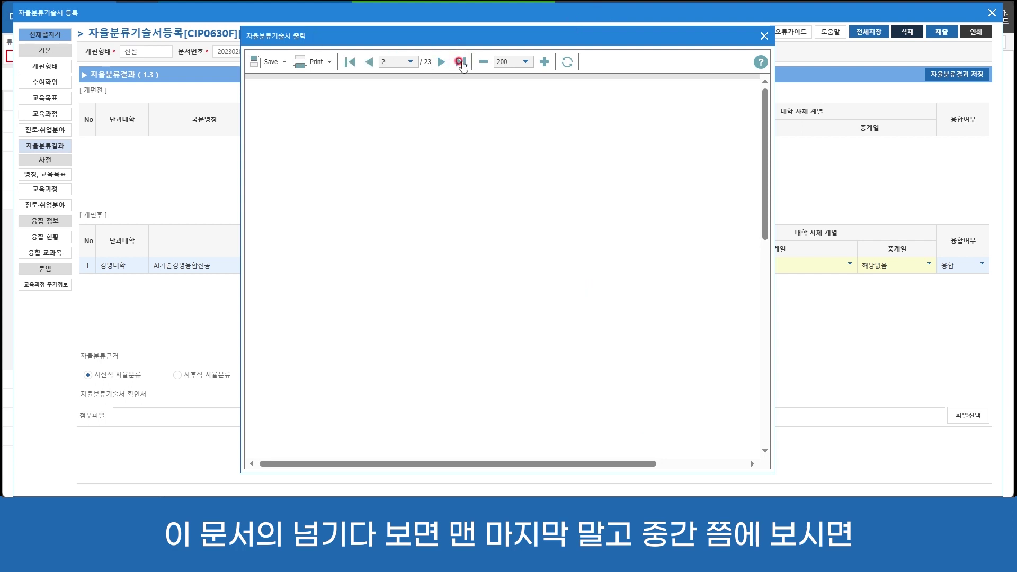
left_click(369, 62)
left_click(371, 63)
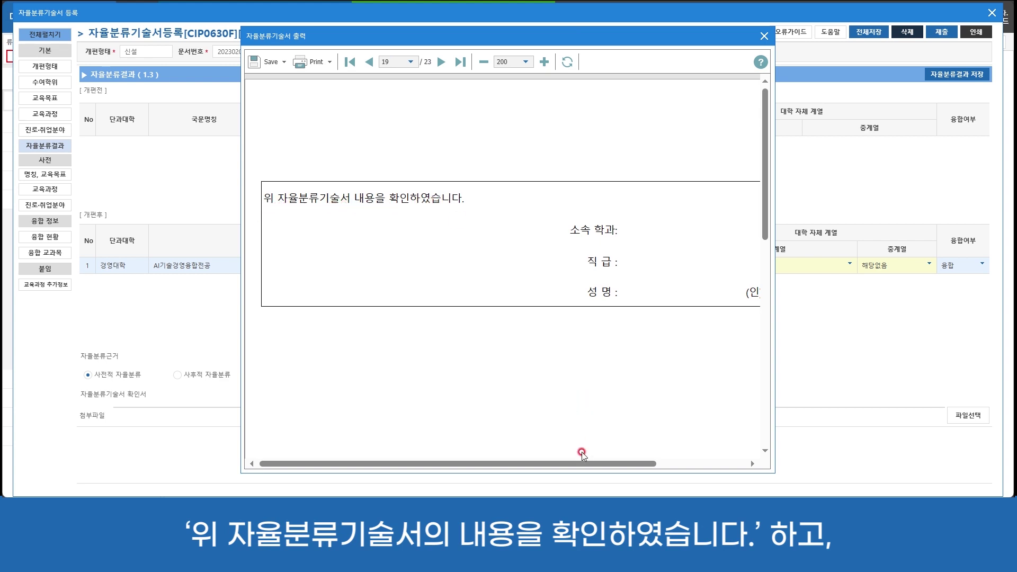
left_click_drag(574, 464, 663, 464)
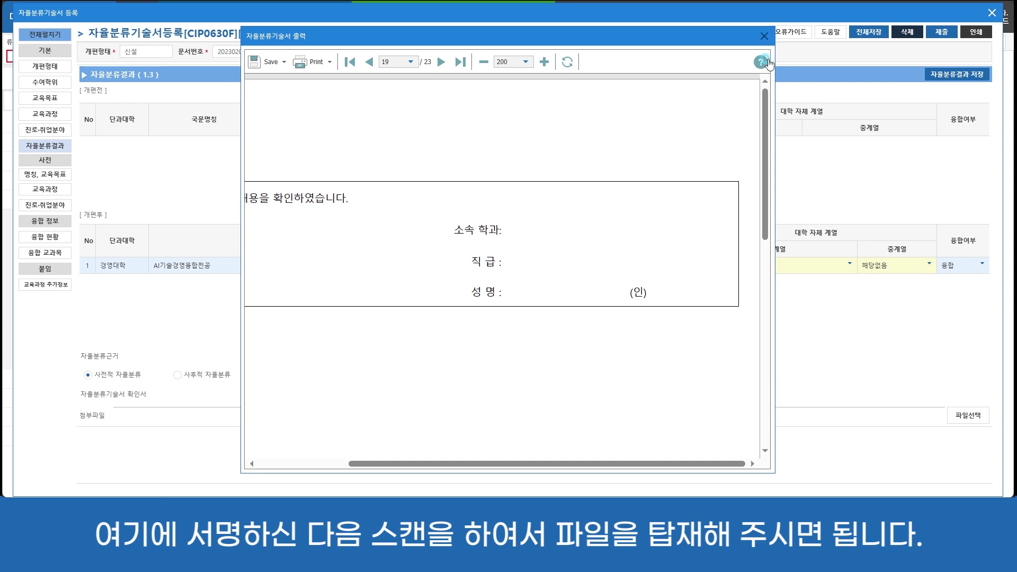
left_click(963, 420)
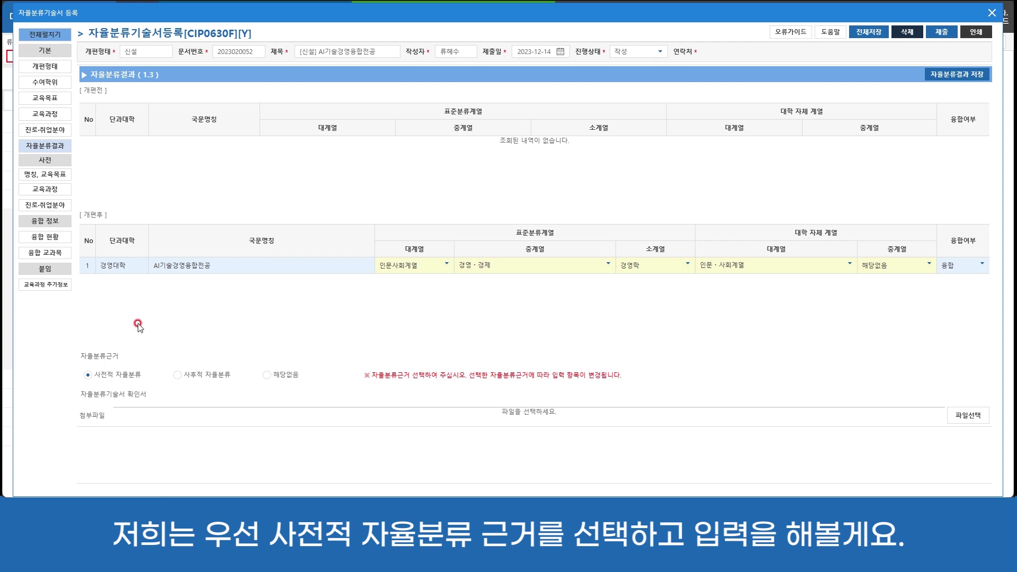
With 사전적 자율분류 as the basis, go to the 명칭, 교육목표 section and examine the 소계열 기술규정 for 경영학
left_click(119, 375)
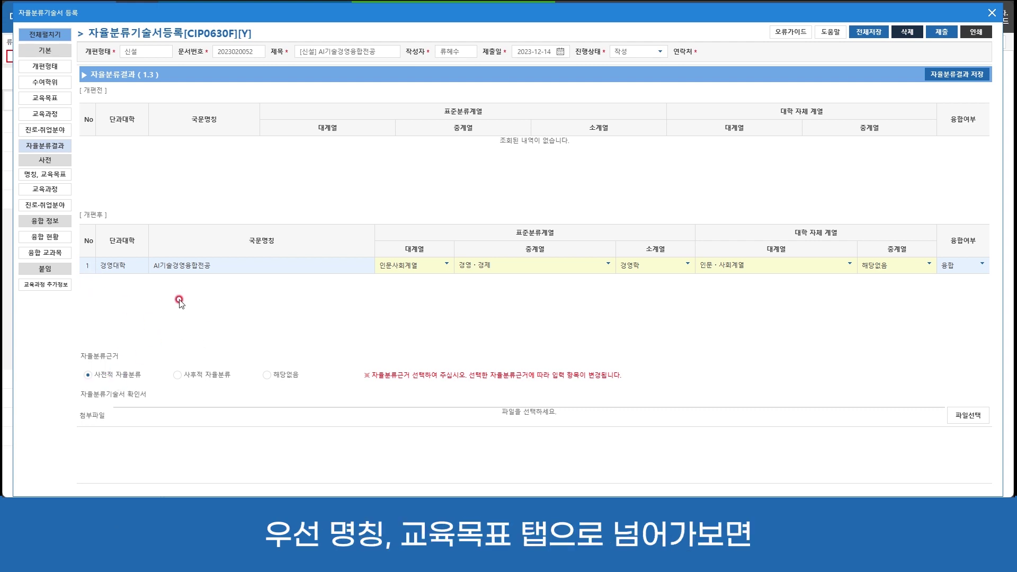
left_click(38, 177)
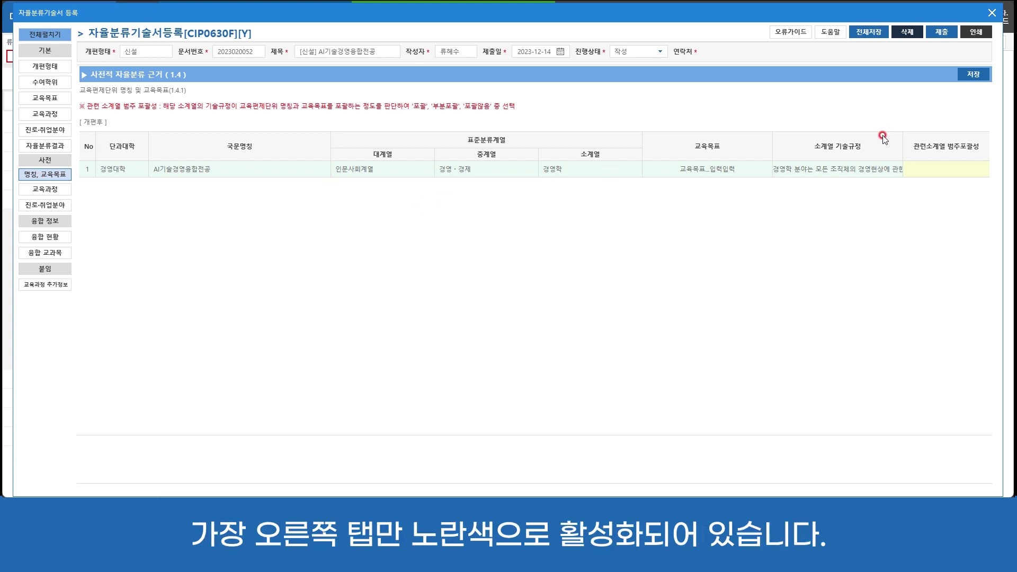
left_click(933, 168)
left_click(687, 150)
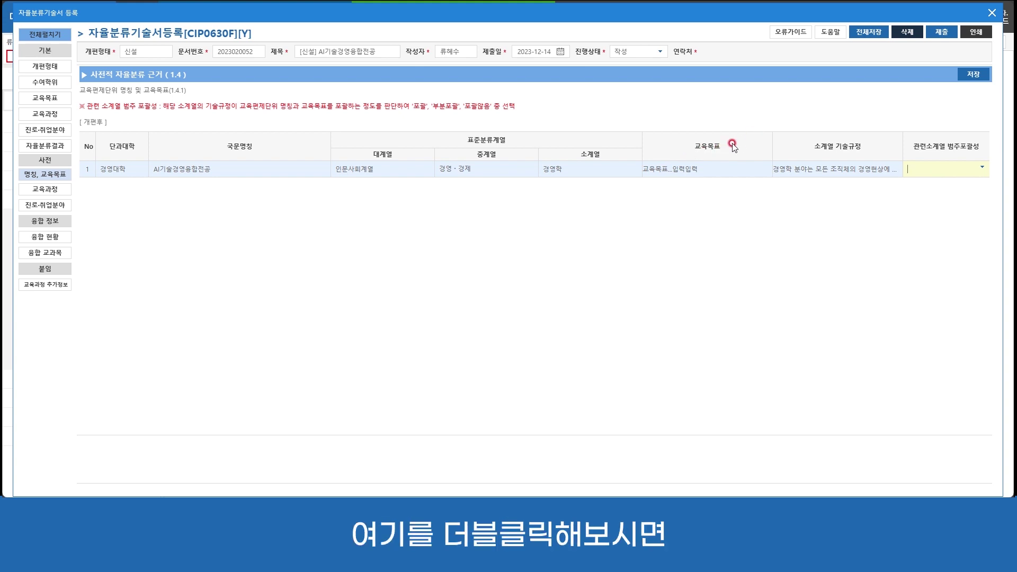
left_click(982, 167)
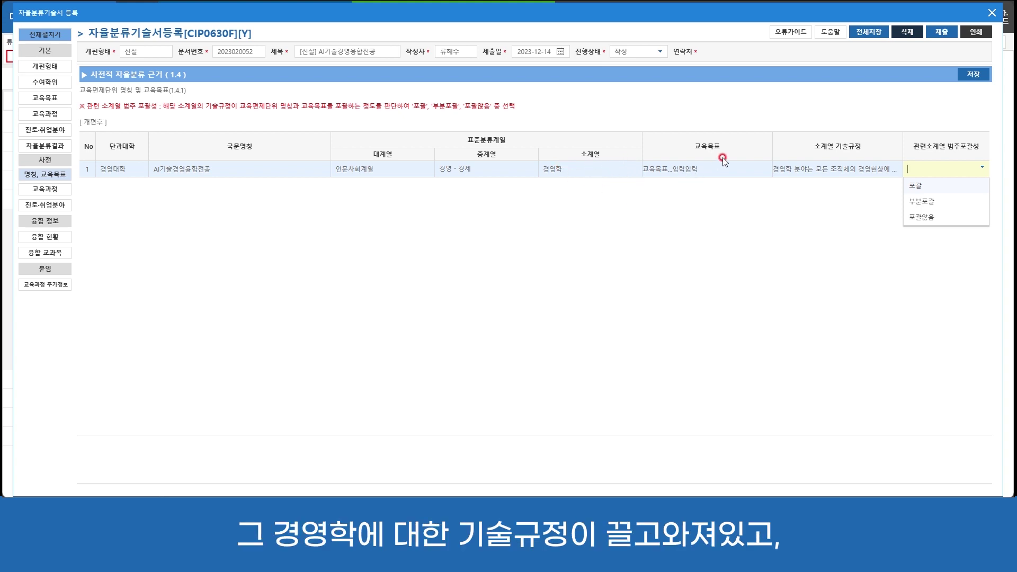
left_click(823, 173)
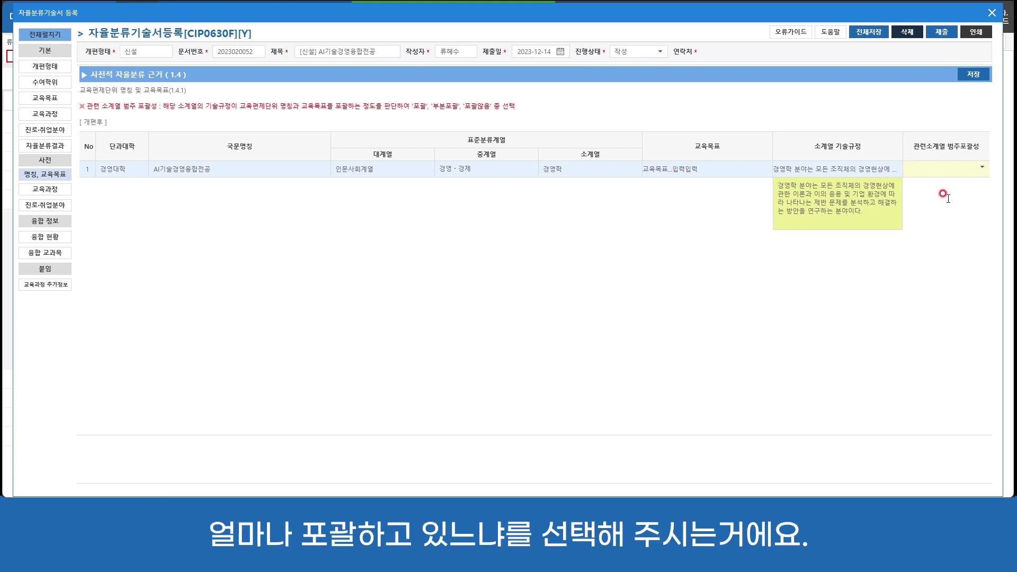
Set 관련소계열 범주포괄성 to 포괄 for AI기술경영융합전공 and save the section
left_click(973, 167)
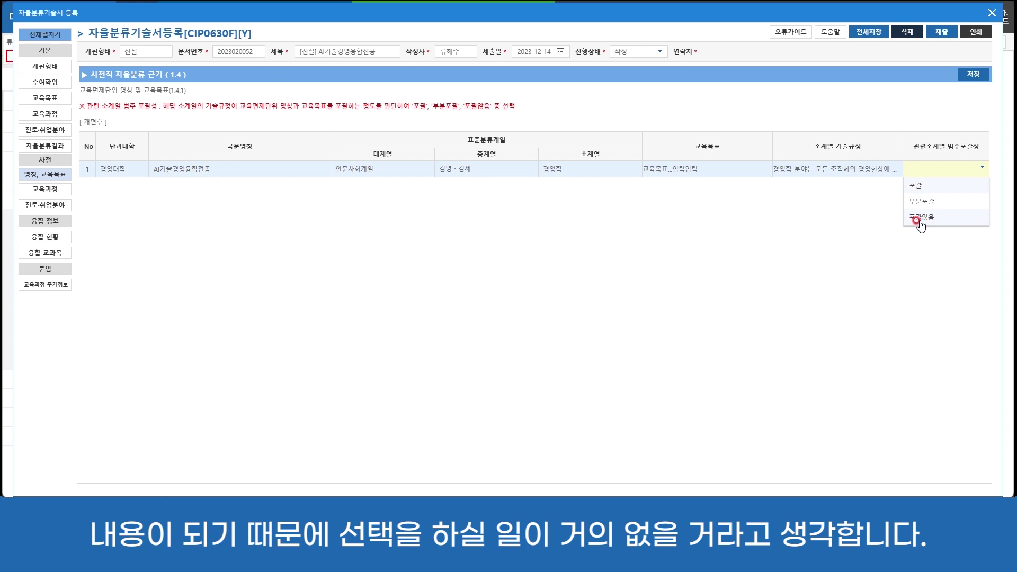
left_click(924, 187)
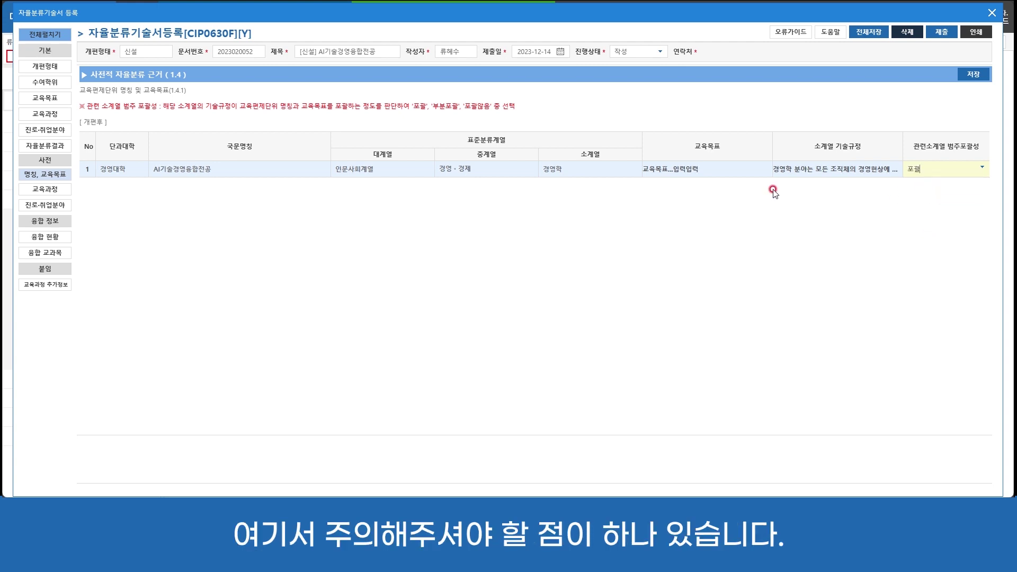
left_click(978, 75)
left_click(627, 61)
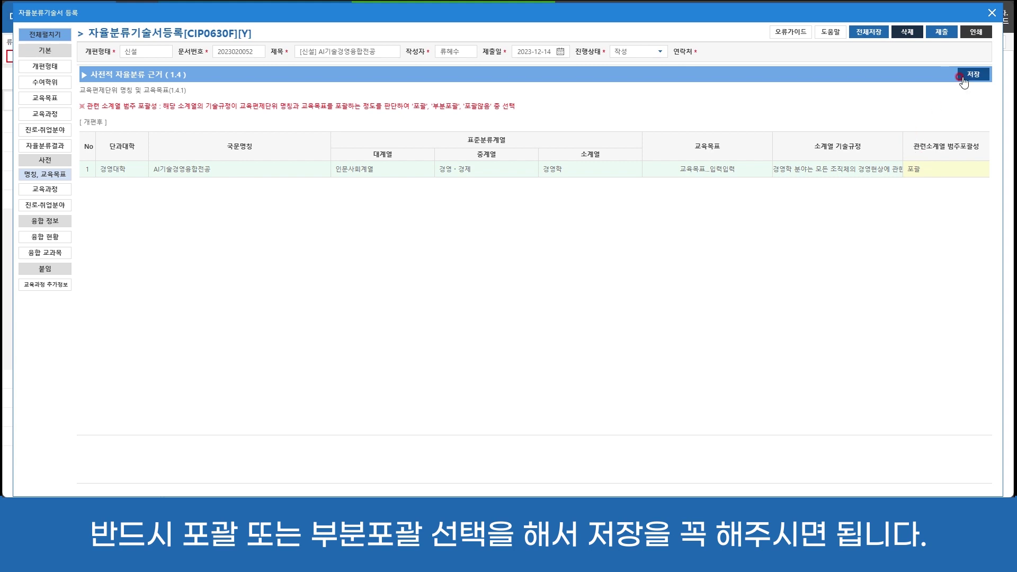
Go to the 교육과정 (1.4.2) section and search the first 비교대상대학 selection for departments named 기술경영
left_click(50, 191)
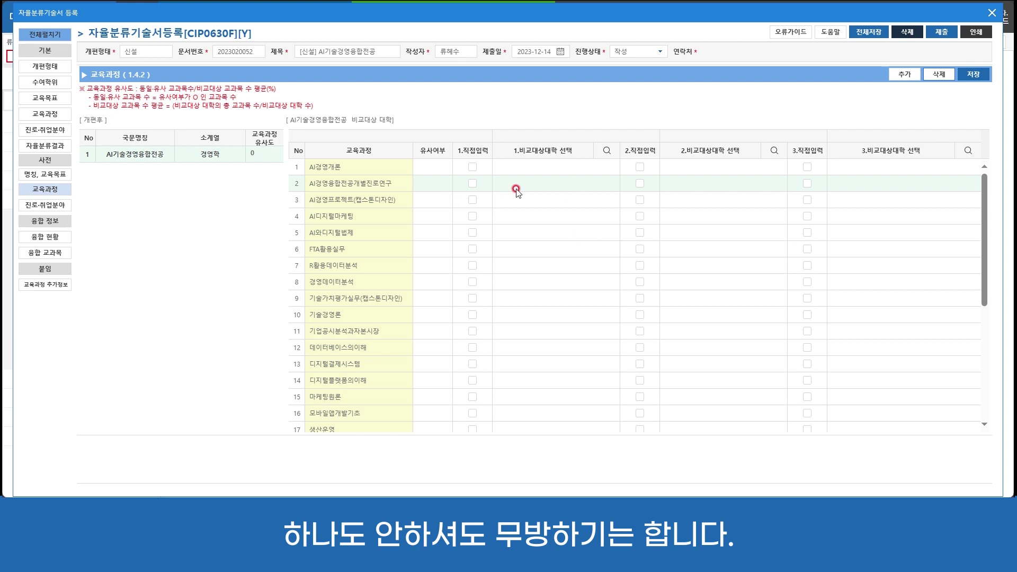
left_click(603, 148)
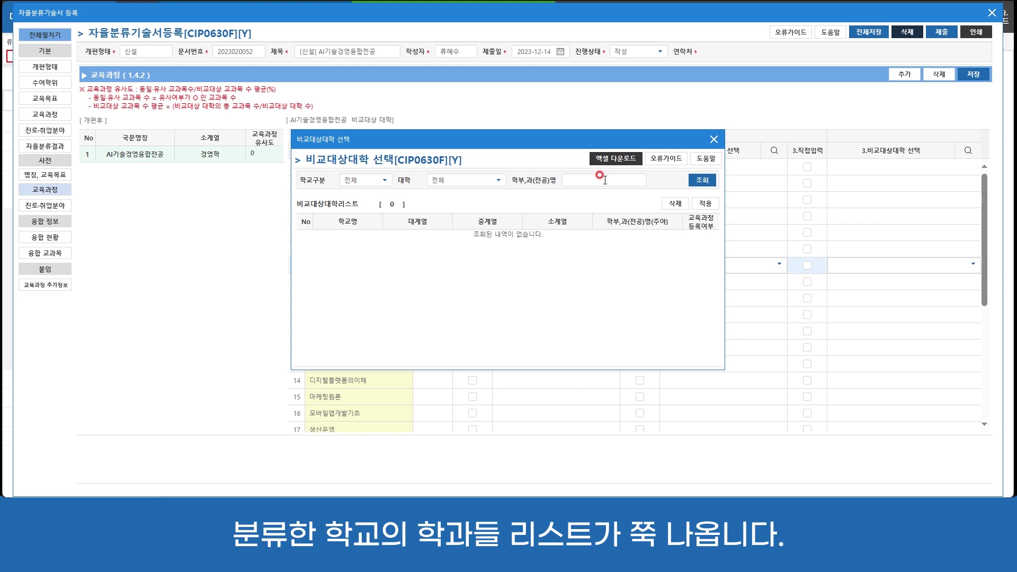
left_click(601, 178)
type("rlt")
type("기술경영")
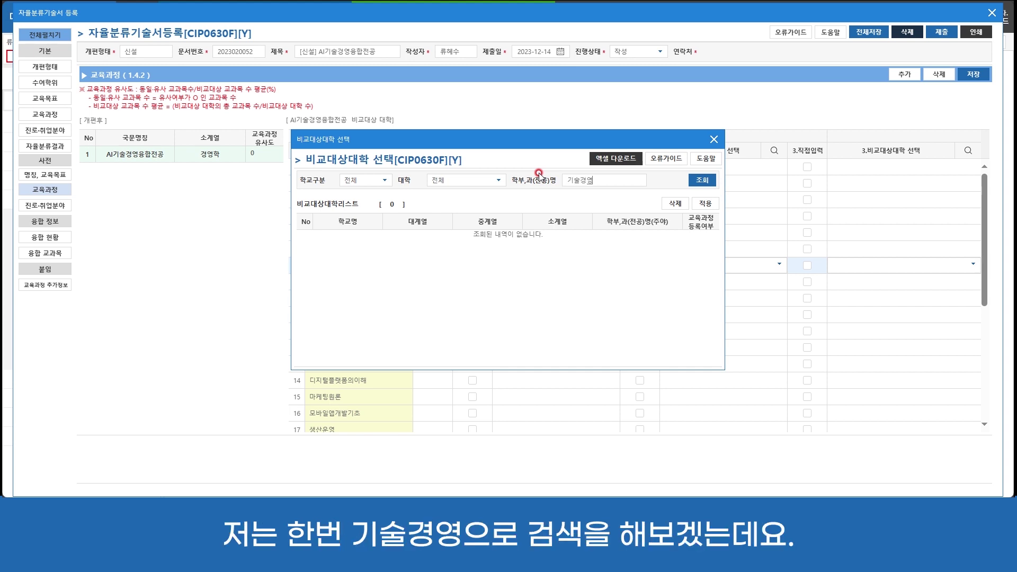
left_click(693, 180)
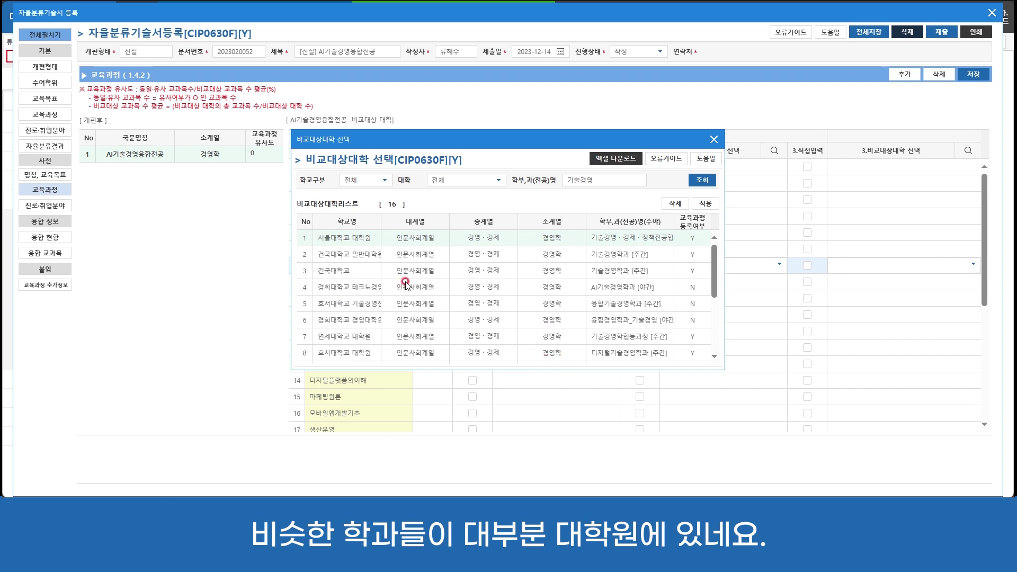
Select 호서대학교's 디지털기술경영학과 as the first comparison department and set 유사여부 for 디지털결제시스템 to X
left_click_drag(381, 216, 471, 219)
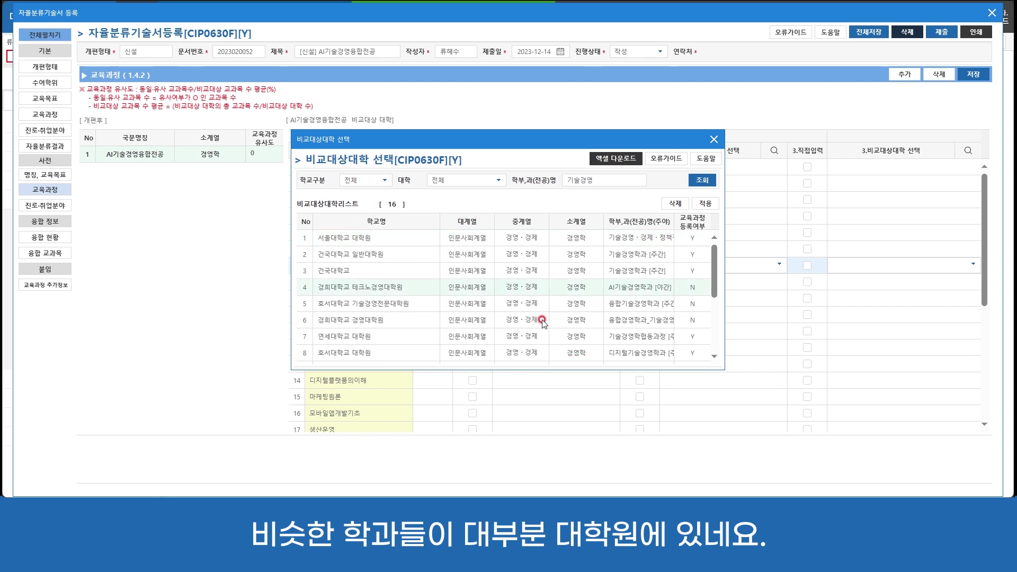
scroll(553, 319, "down", 3)
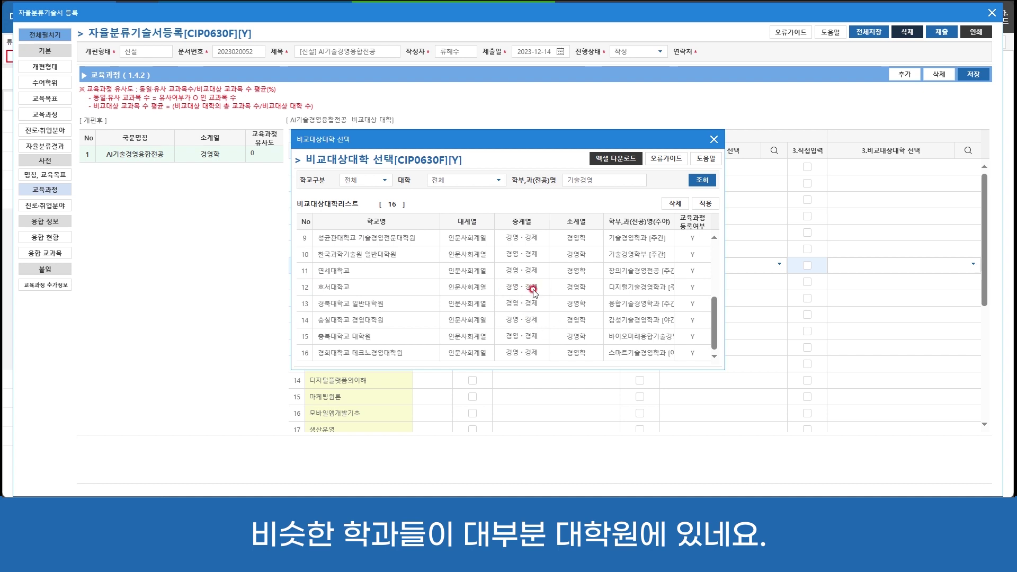
left_click(617, 291)
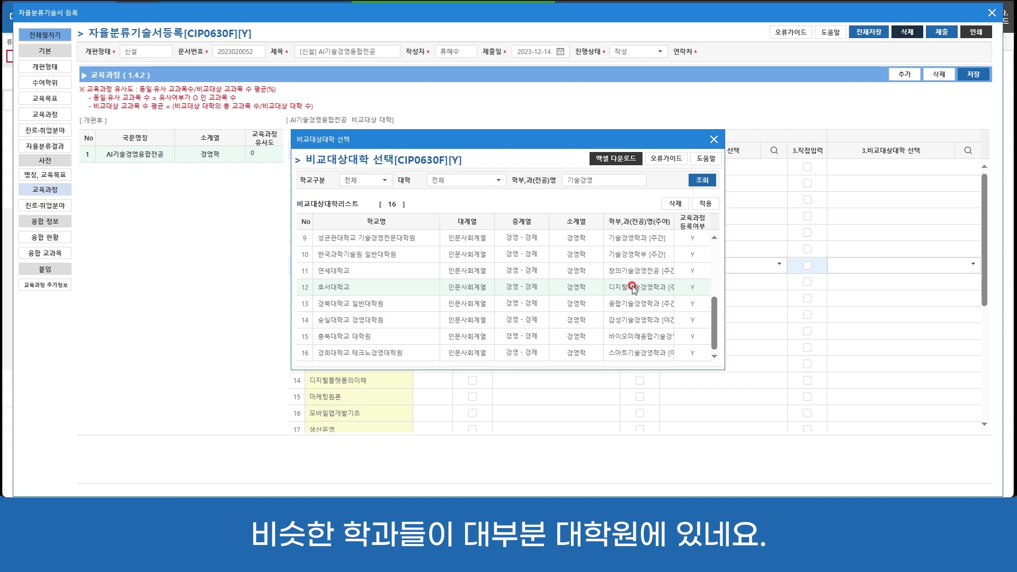
double_click(607, 292)
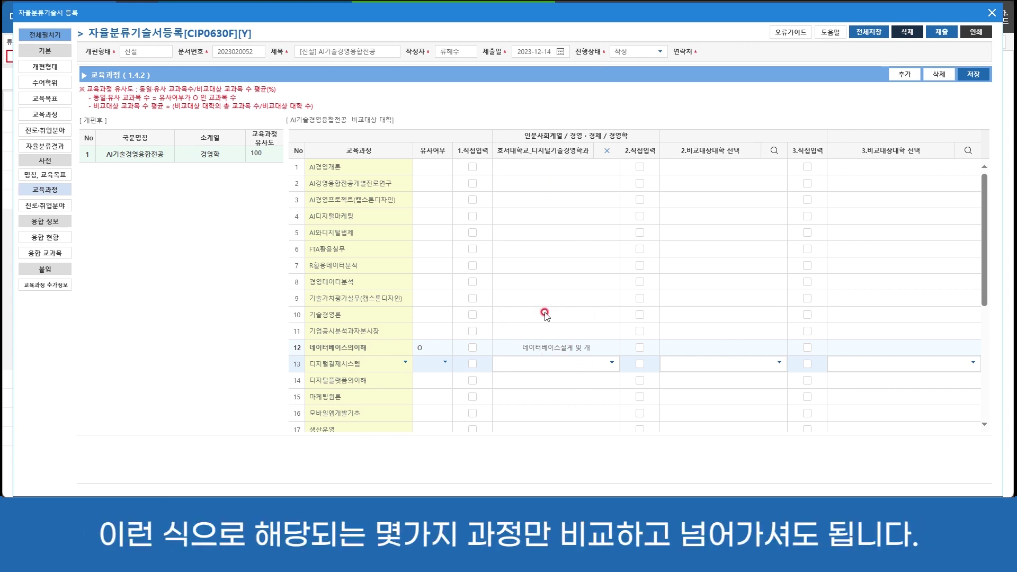
left_click(444, 362)
left_click(425, 397)
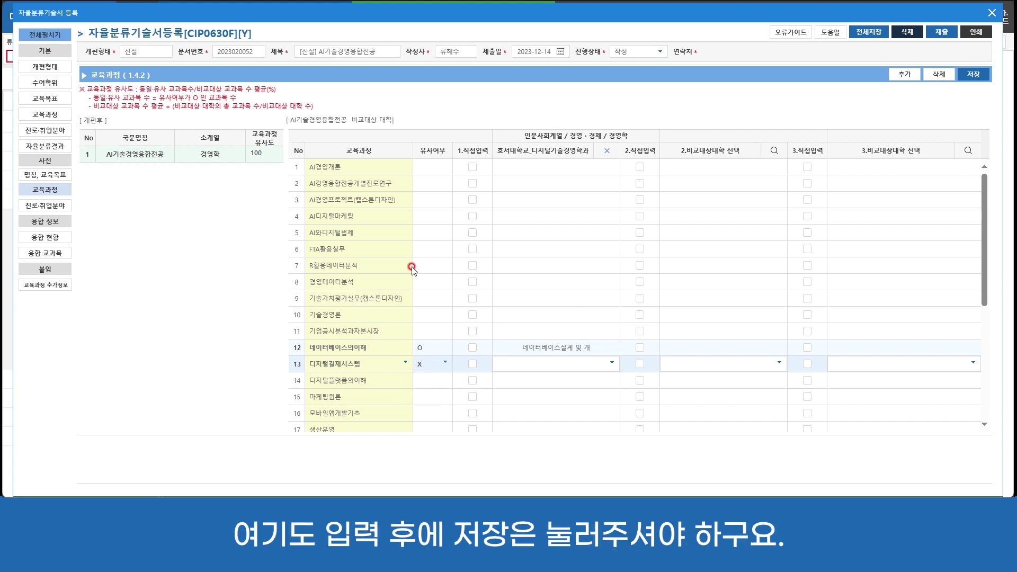
Save the 교육과정 (1.4.2) section with its curriculum comparison entries
left_click(972, 74)
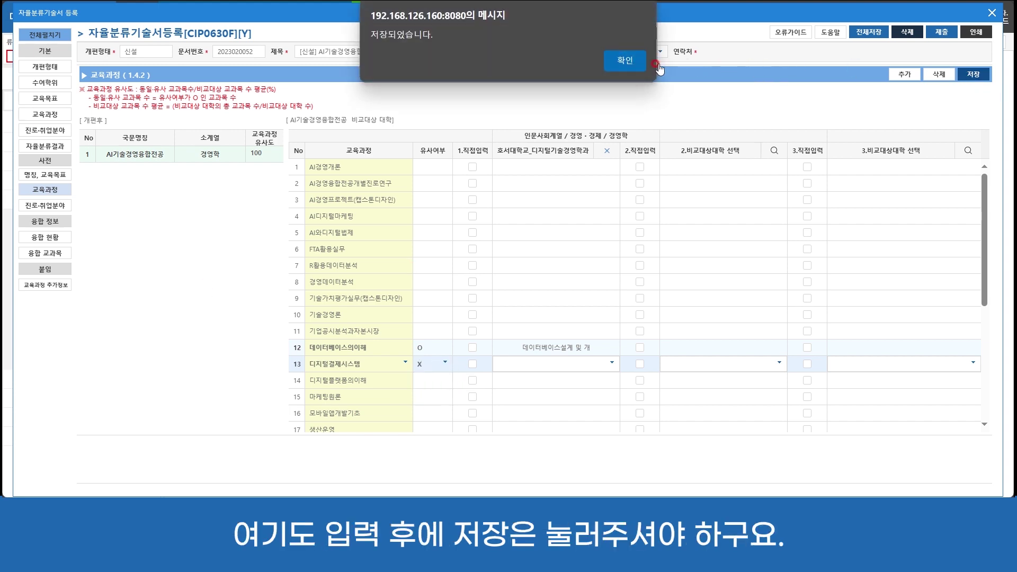
left_click(634, 63)
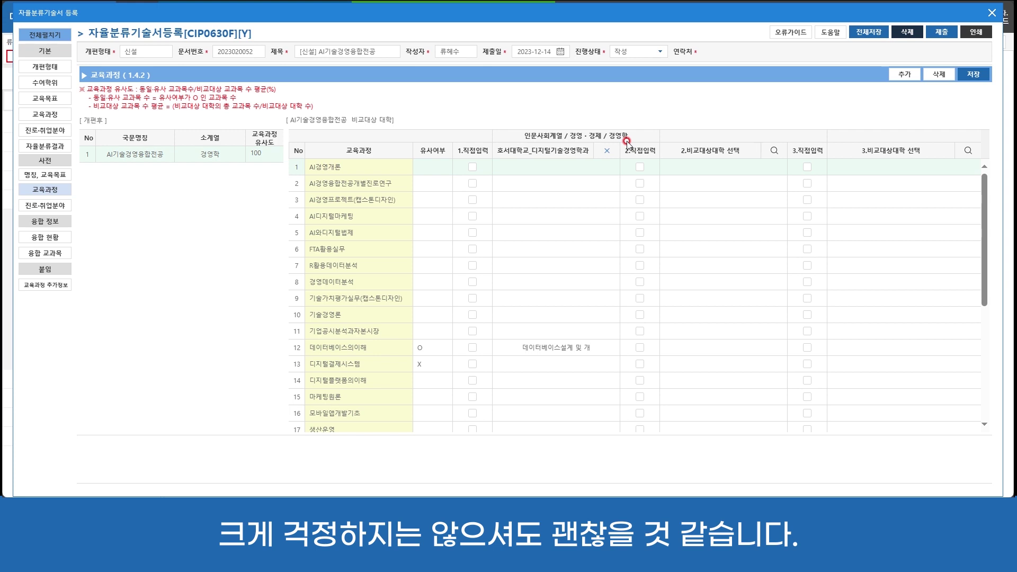
In the 진로-취업분야 (1.4.3) section, add 회계사 as a career field for AI기술경영융합전공 and save the section
left_click(35, 205)
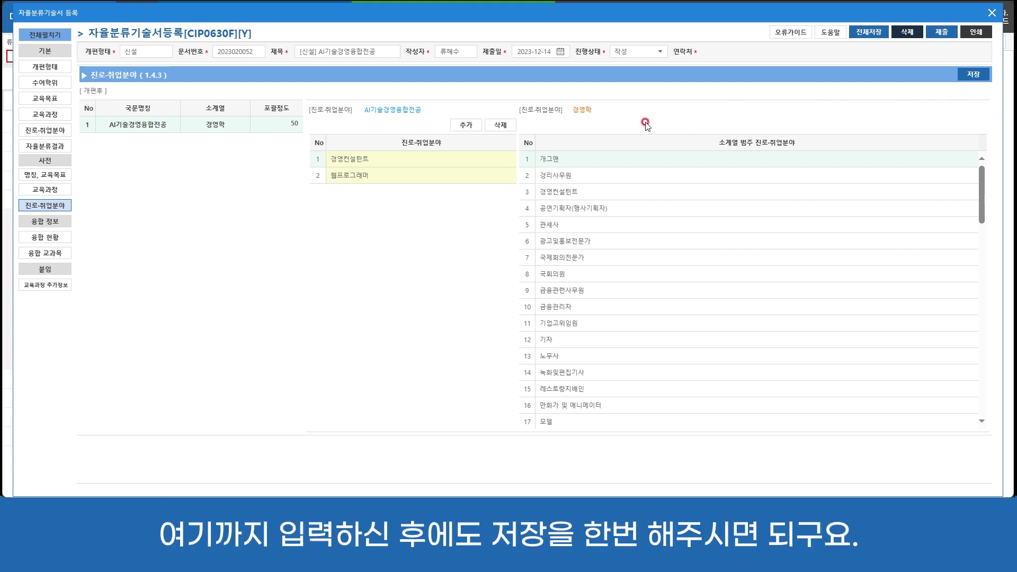
left_click(465, 126)
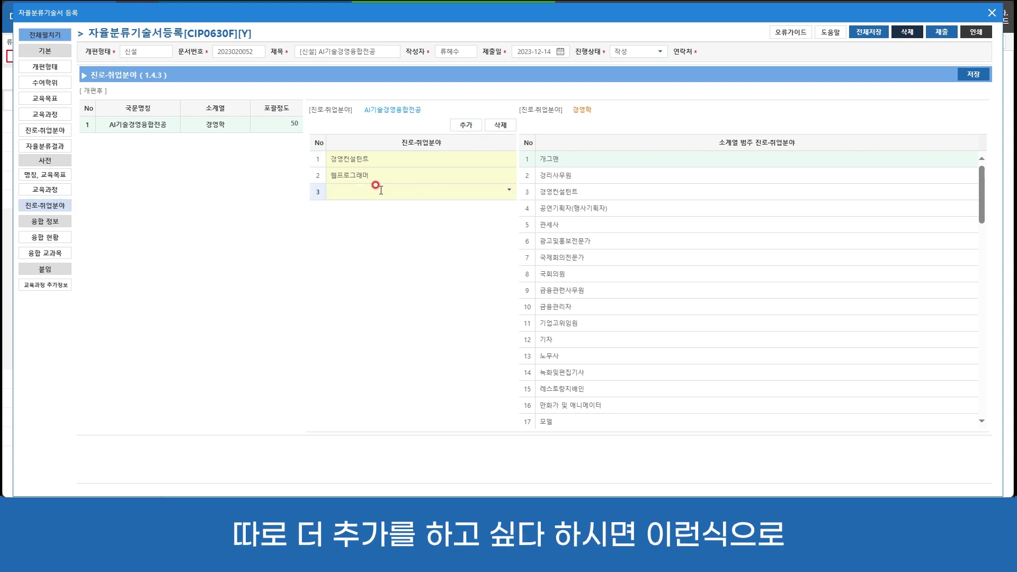
type("회계새")
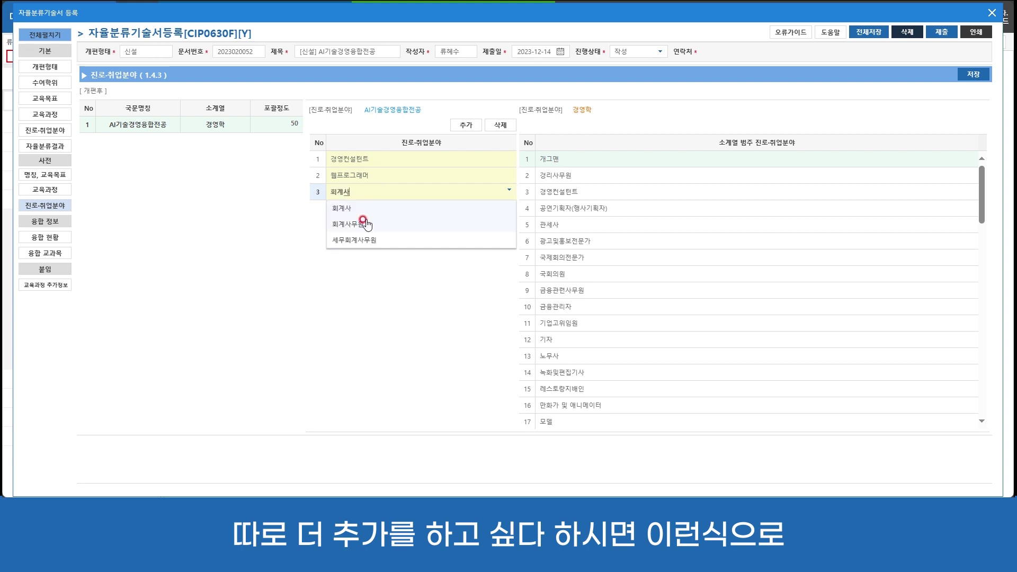
left_click(365, 210)
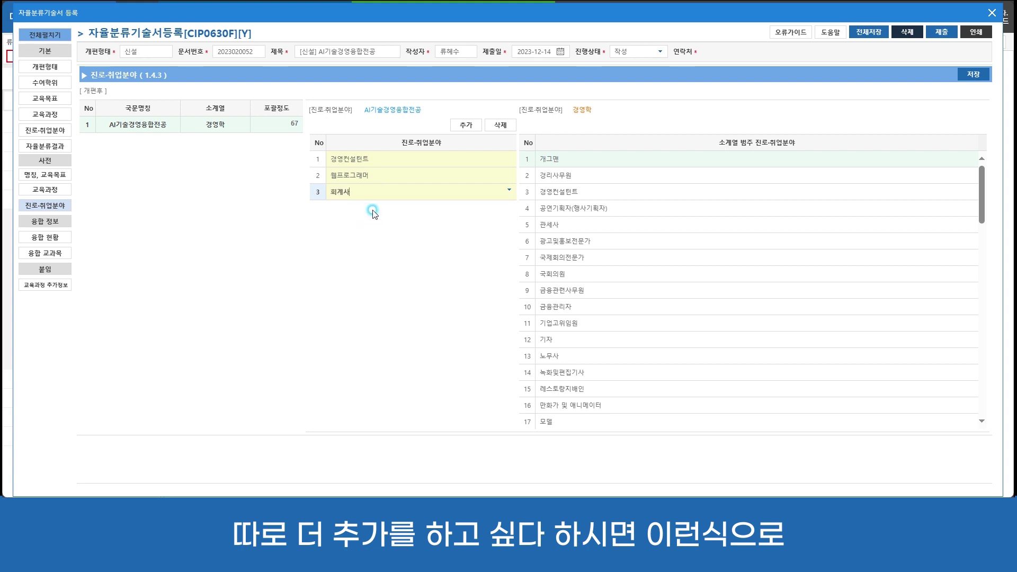
left_click(973, 74)
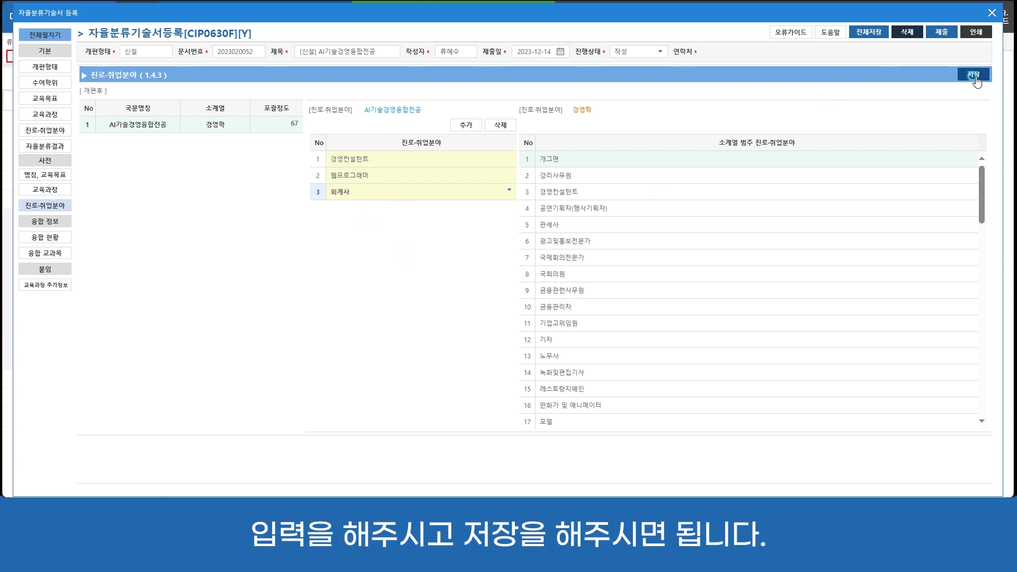
left_click(614, 58)
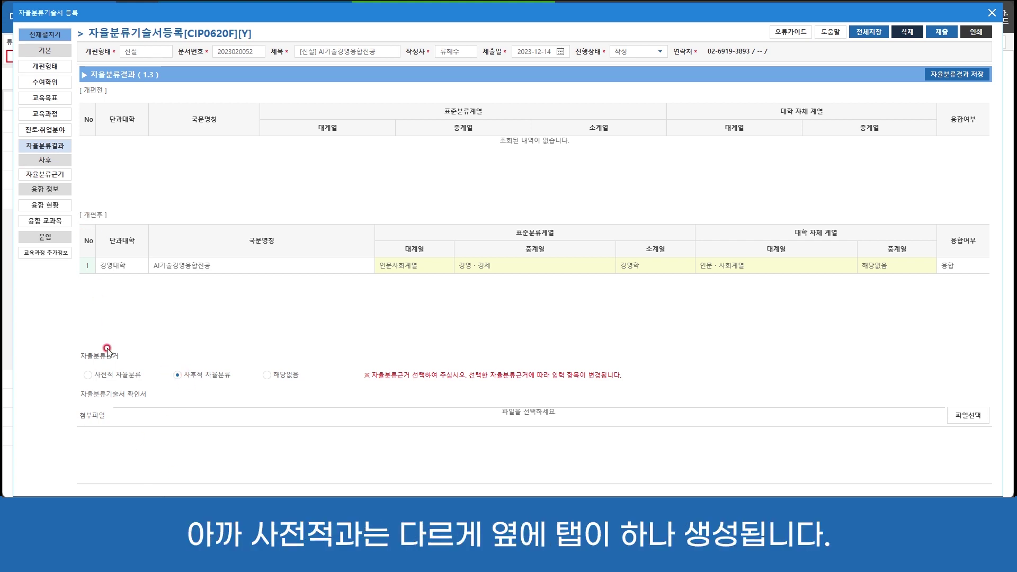
With 사후적 자율분류 as the basis, go to the 자율분류근거 section and set 분류근거 비율 선택 to 학과,전공 정원 비율
left_click(47, 175)
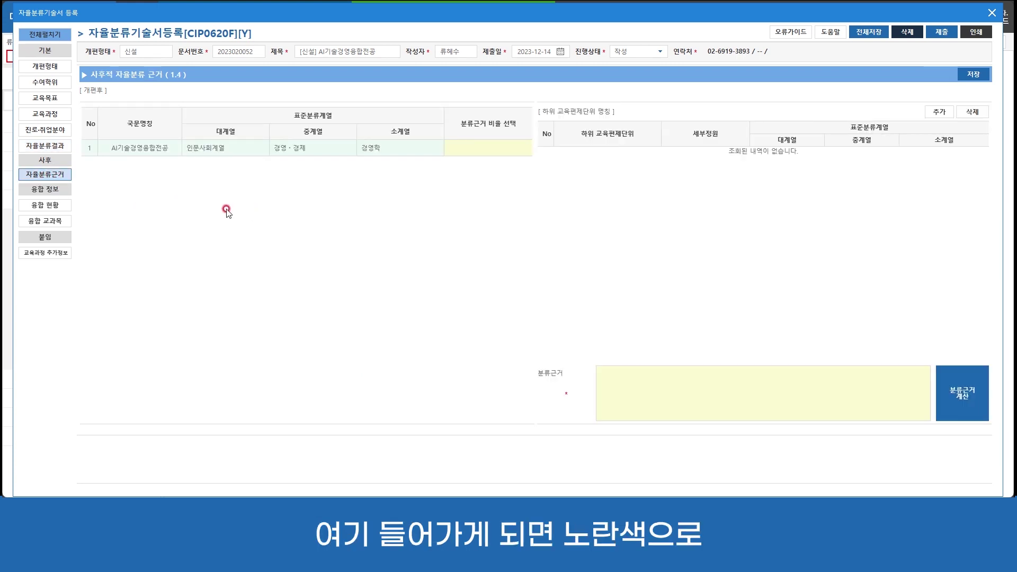
left_click(507, 148)
left_click(522, 149)
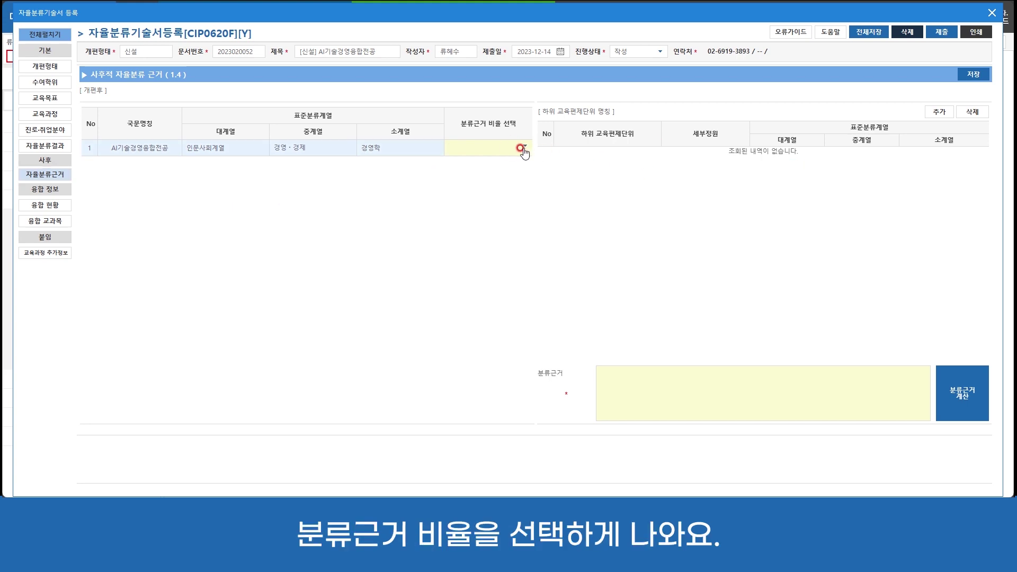
left_click(477, 169)
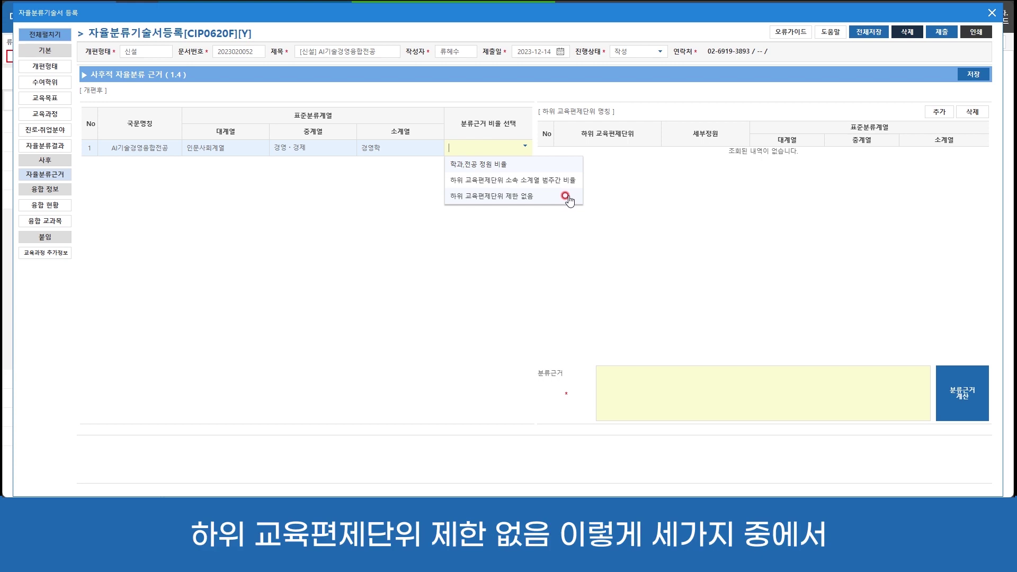
left_click(570, 167)
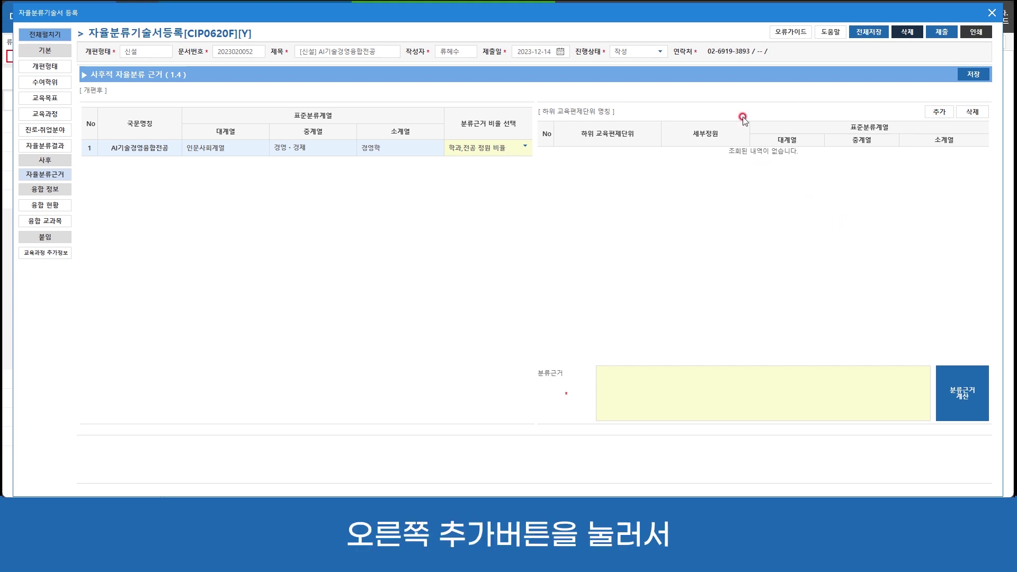
Add three 하위 교육편제단위 rows named ai전공, 경영학전공 and 데이터분석전공
left_click(938, 113)
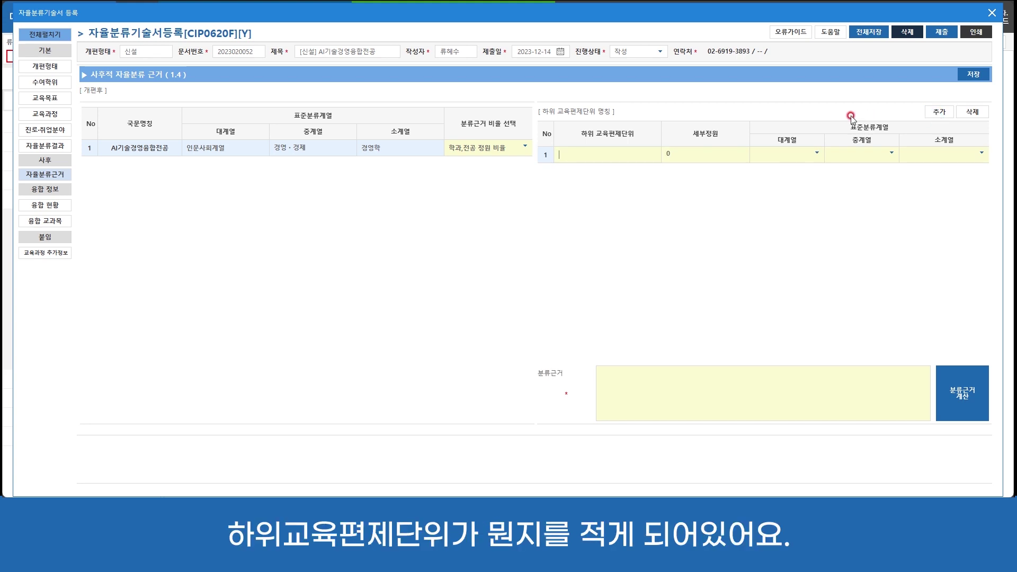
left_click(938, 113)
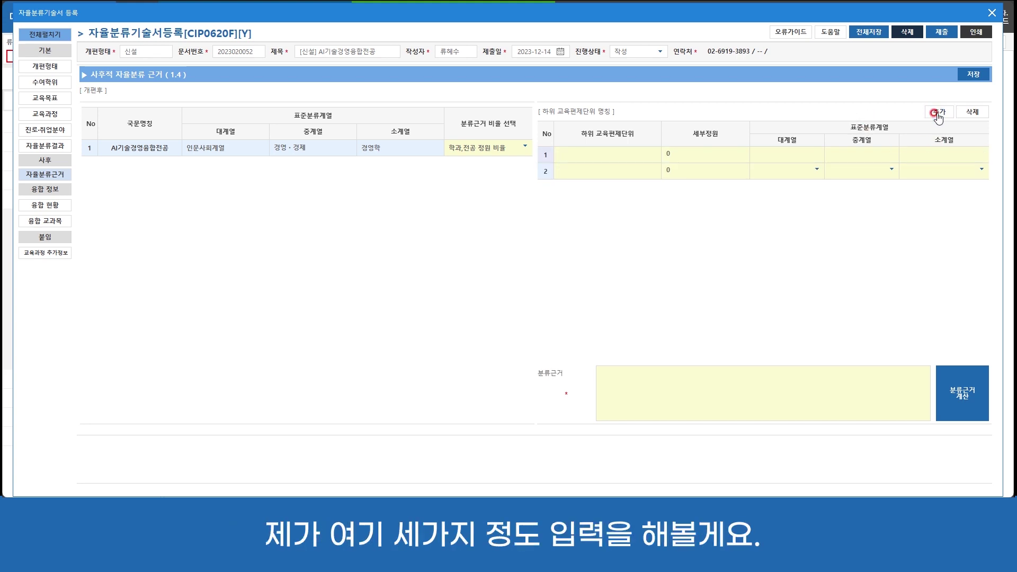
left_click(936, 114)
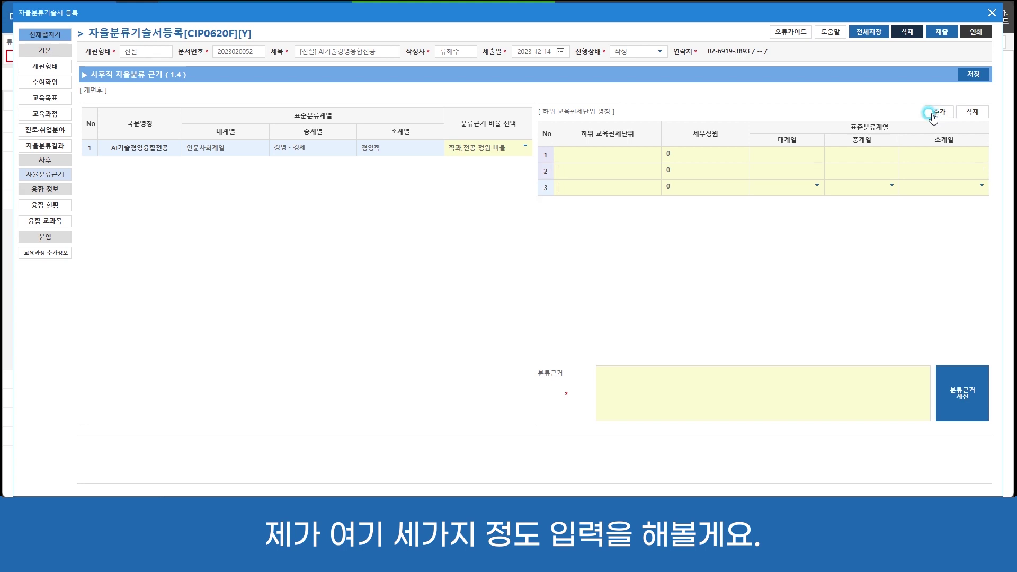
left_click(636, 155)
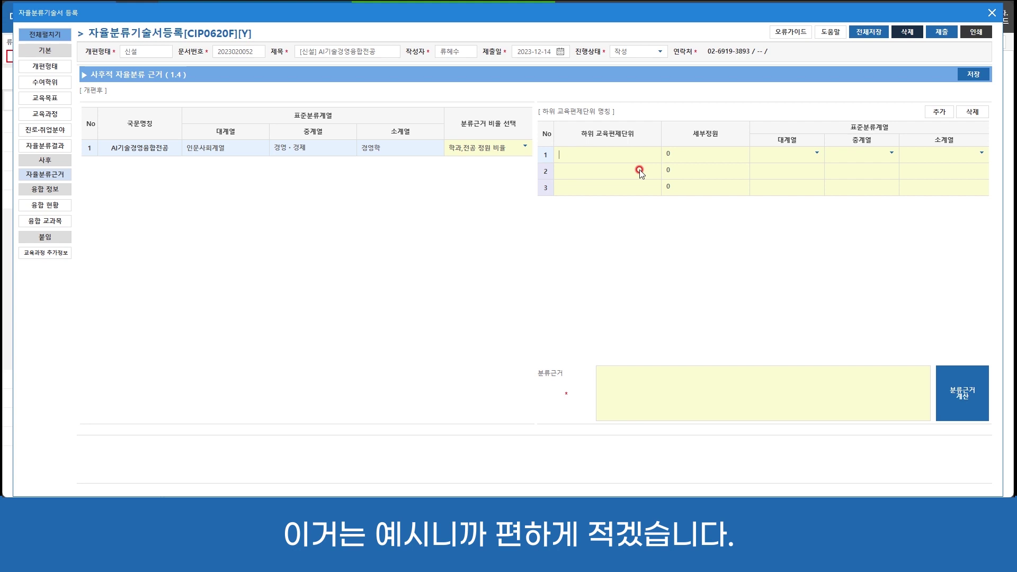
type("ai전공")
left_click(638, 170)
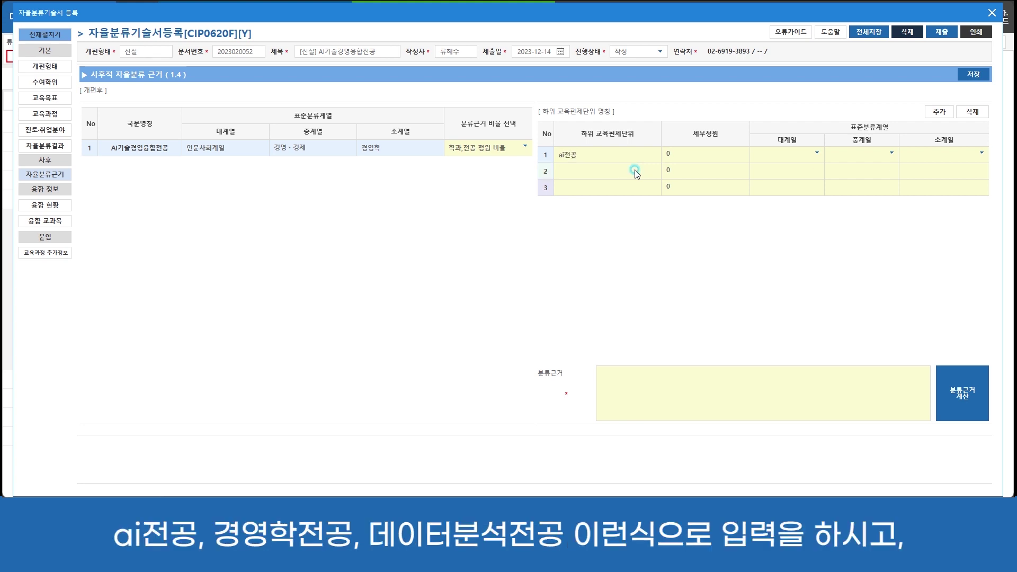
type("겨영학전고")
left_click(582, 188)
type("데이터부")
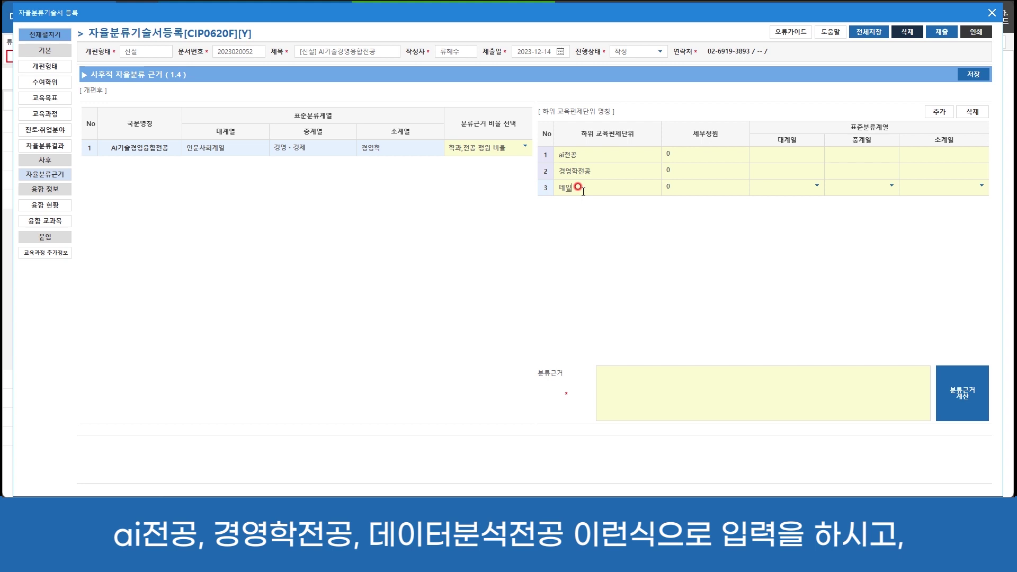
type("분석전고")
Set 세부정원 to 30 for ai전공, 80 for 경영학전공 and 40 for 데이터분석전공
left_click(688, 155)
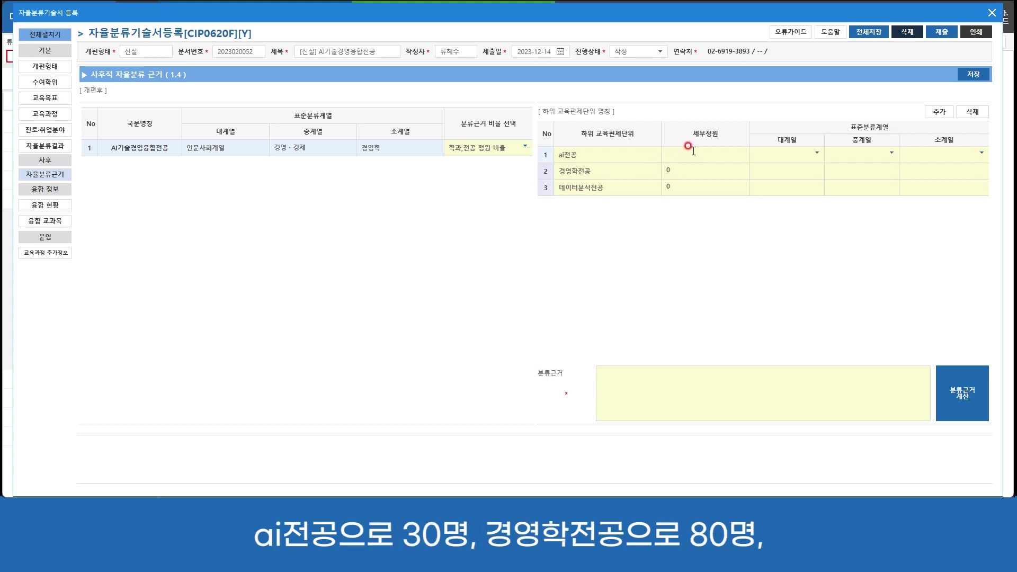
type("30")
left_click(695, 170)
type("80")
left_click(701, 187)
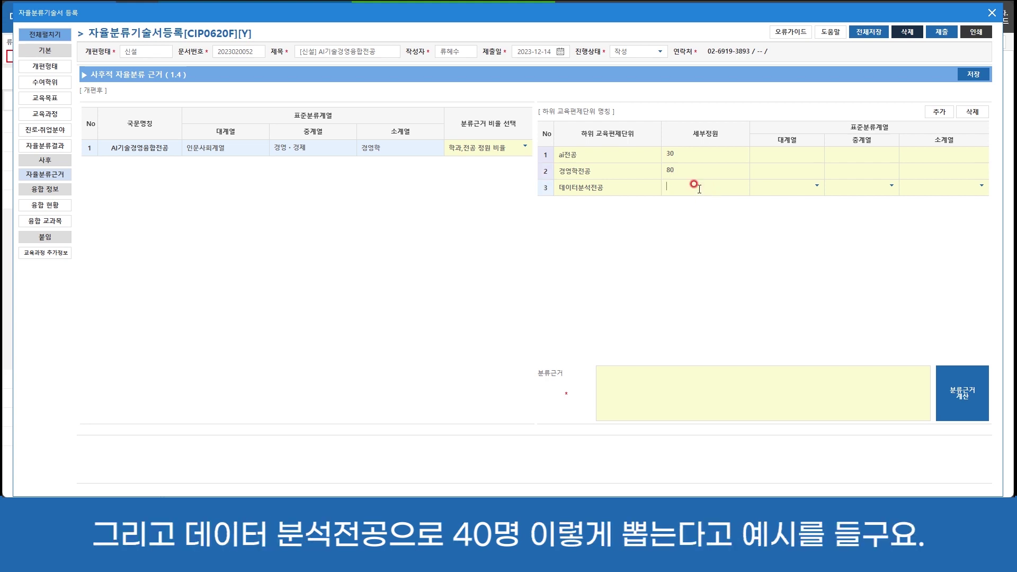
type("40")
Assign 표준분류계열: ai전공 to 공학계열, 전기·전자·컴퓨터, 인공지능공학; 경영학전공 to 인문사회계열, 경영·경제, 경영학; 데이터분석전공 to 공학계열, 전기·전자·컴퓨터, 전산학·컴퓨터공학
left_click(811, 157)
left_click(814, 154)
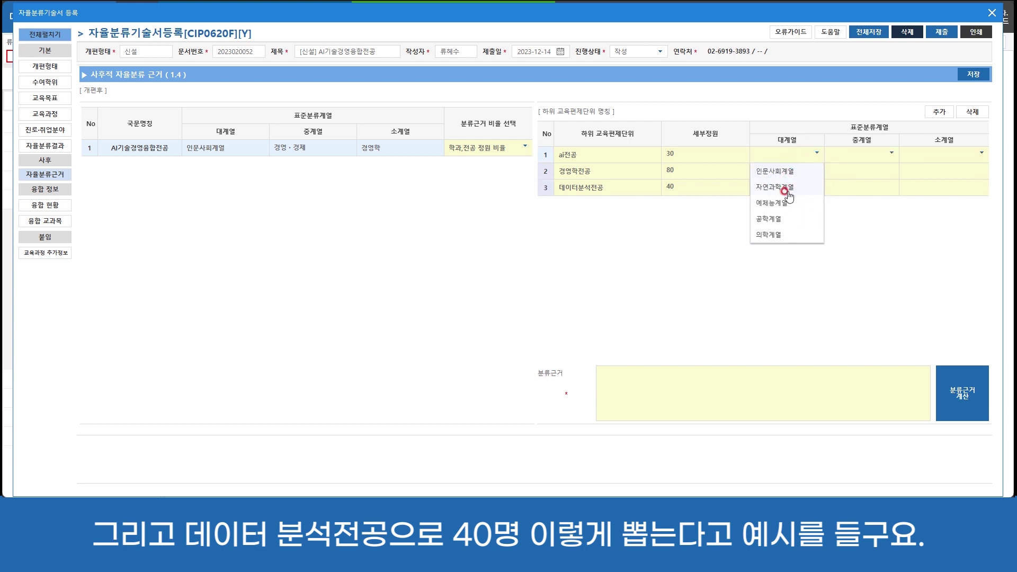
left_click(778, 222)
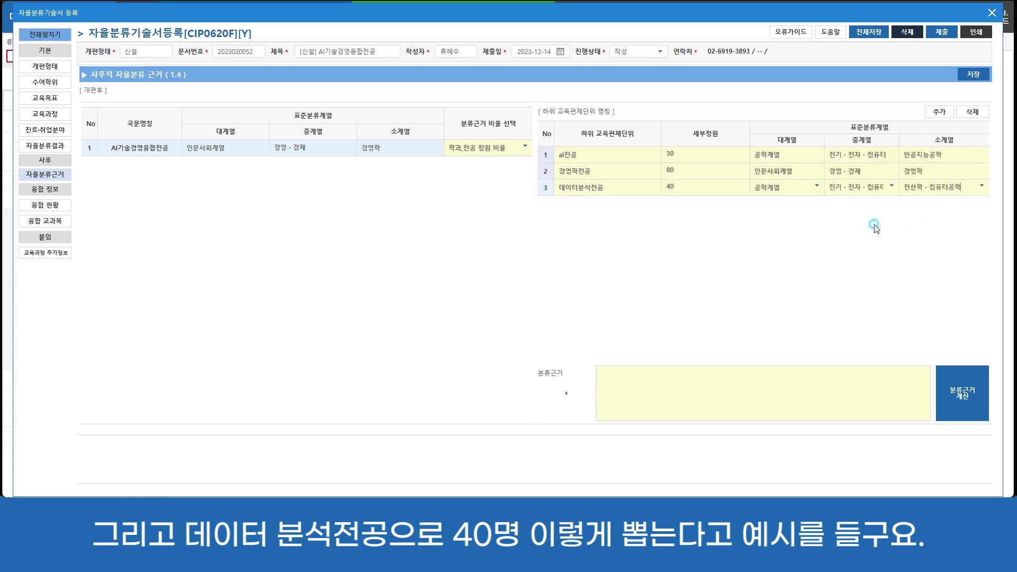
Calculate the 분류근거 from the 학과,전공 정원 비율 and examine the 경영학 line in the result
left_click(964, 407)
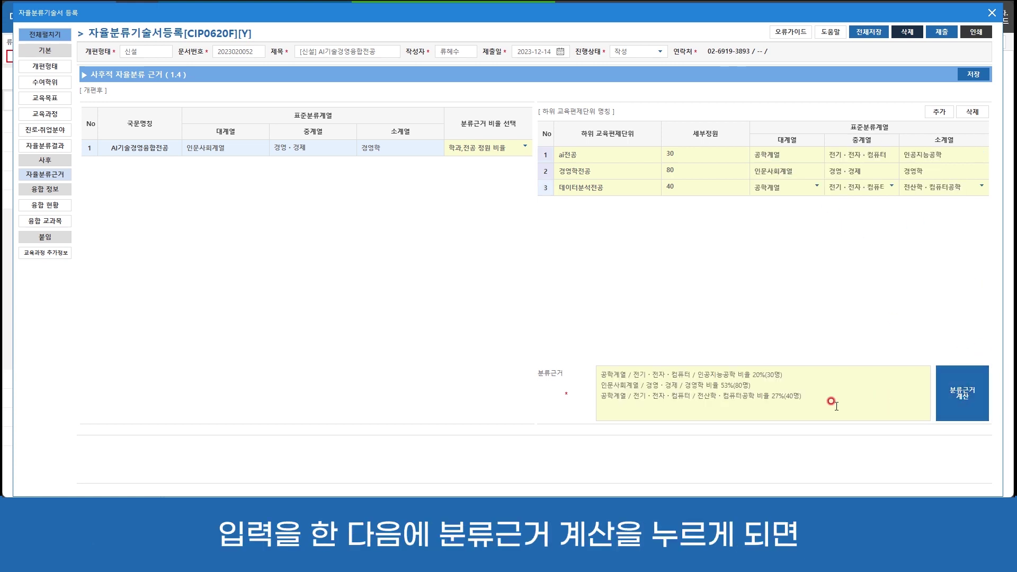
right_click(776, 393)
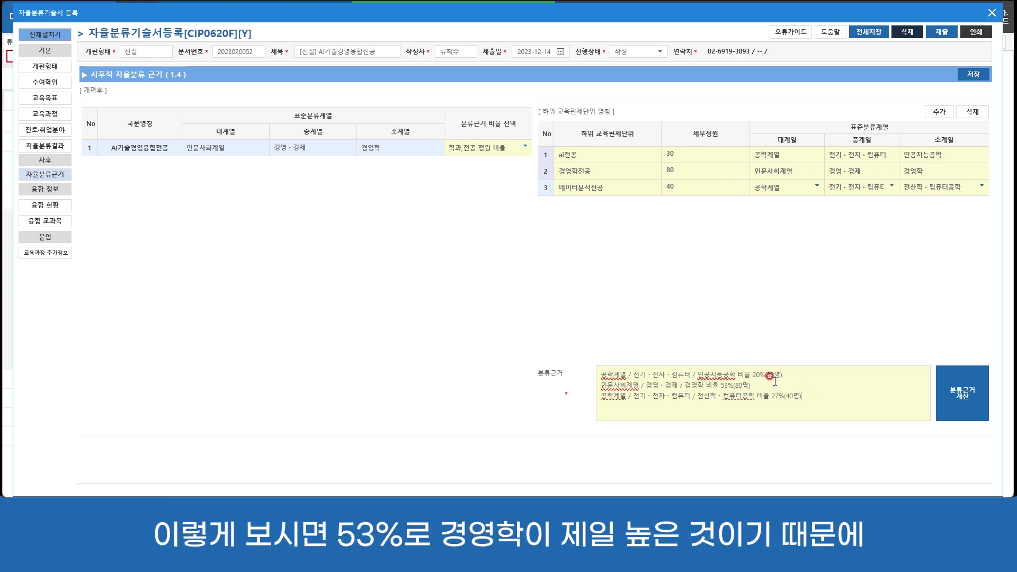
left_click_drag(751, 385, 719, 384)
left_click(761, 385)
left_click(572, 264)
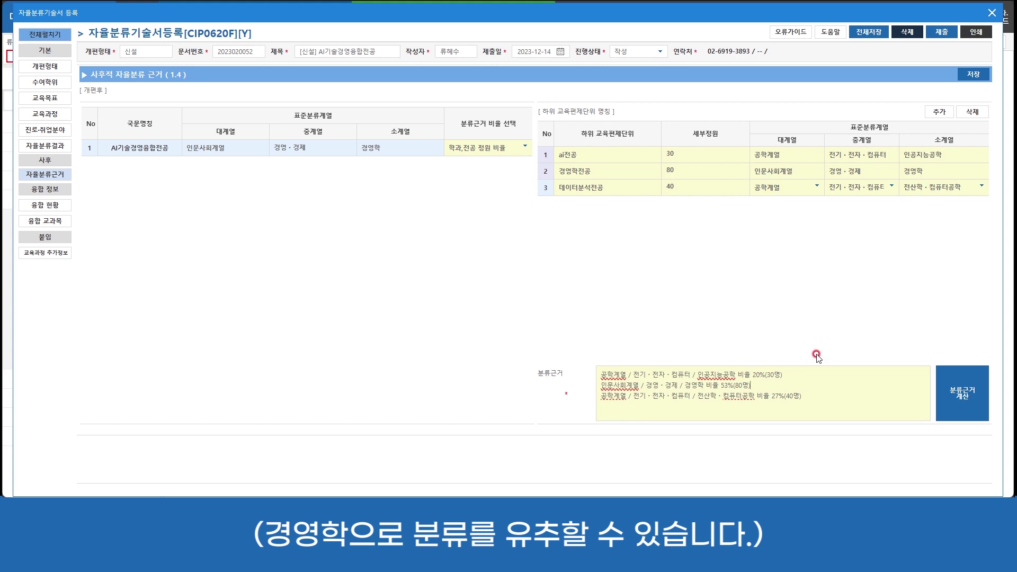
Switch the 분류근거 비율 to 하위 교육편제단위 소속 소계열 범주간 비율 and calculate the 분류근거
left_click(524, 147)
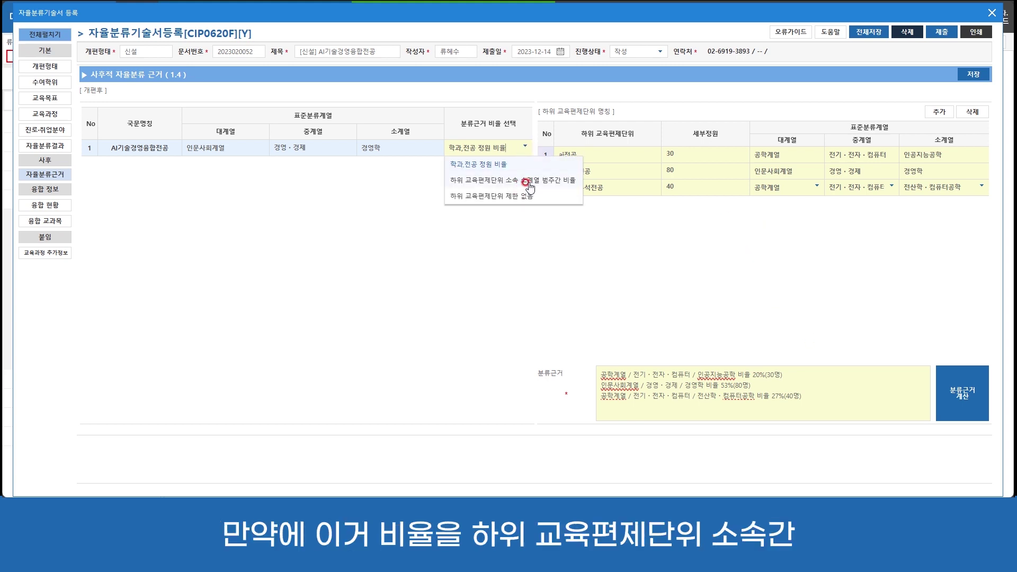
left_click(528, 181)
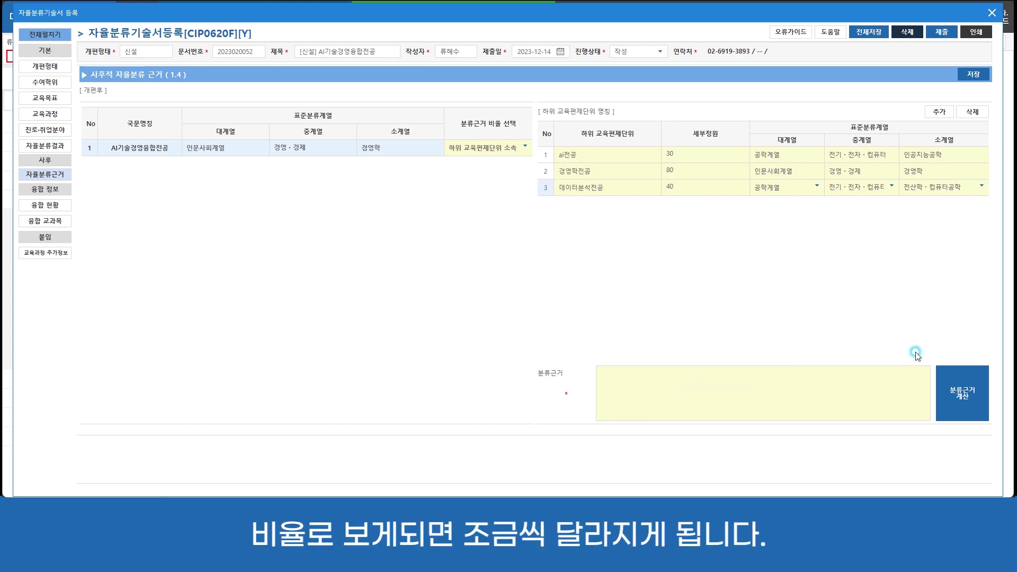
left_click(950, 391)
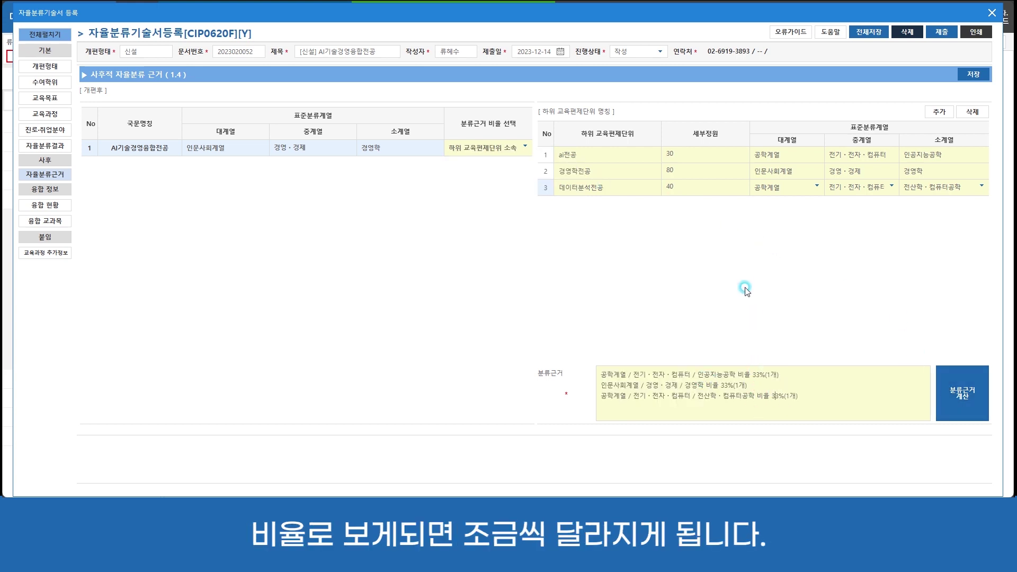
Set the 소계열 of 데이터분석전공 to 인공지능공학 and recalculate the 분류근거
left_click(982, 187)
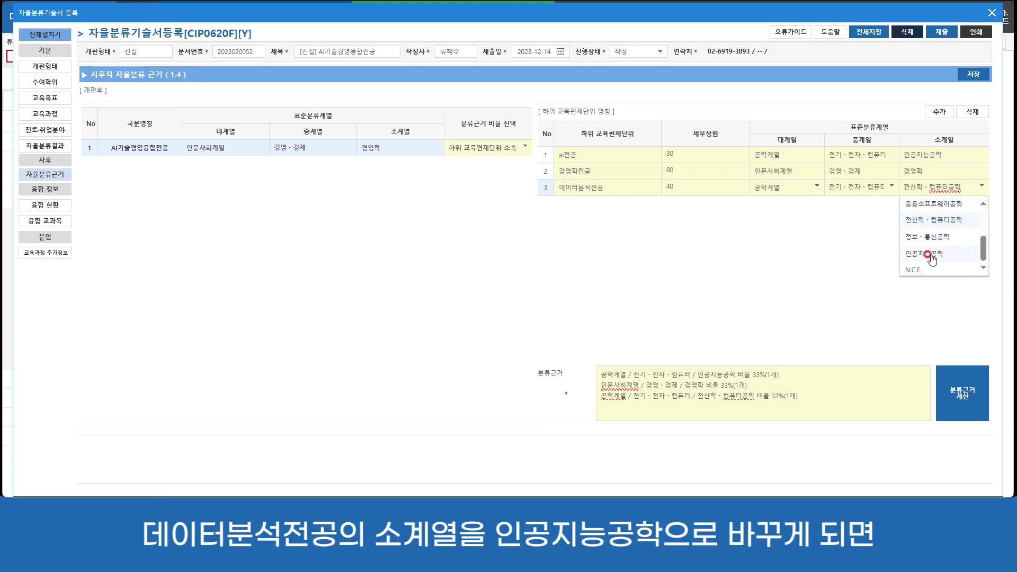
left_click(928, 253)
left_click(949, 397)
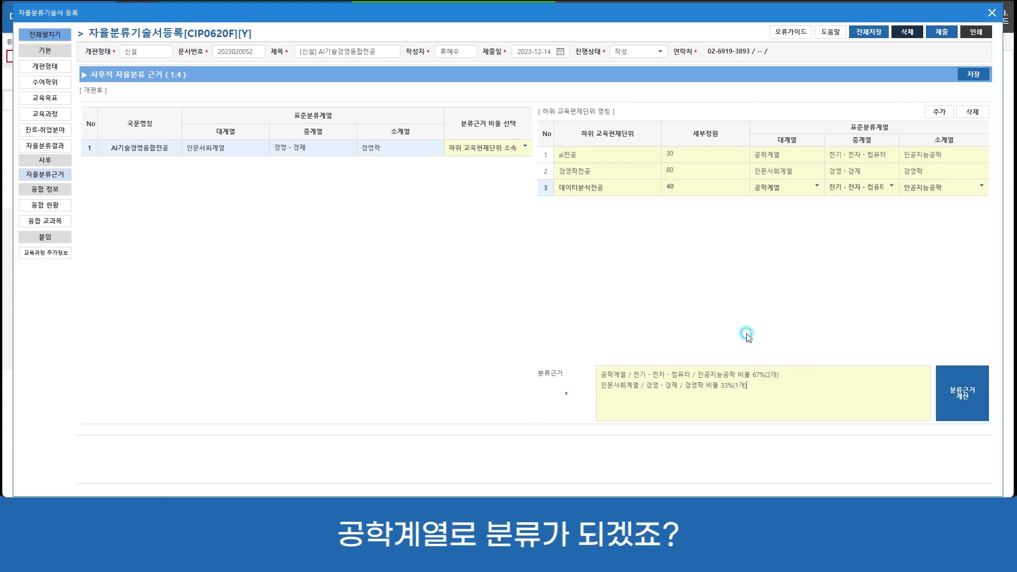
Try 하위 교육편제단위 제한 없음 as the 분류근거 비율 for AI기술경영융합전공
left_click(525, 147)
left_click(494, 198)
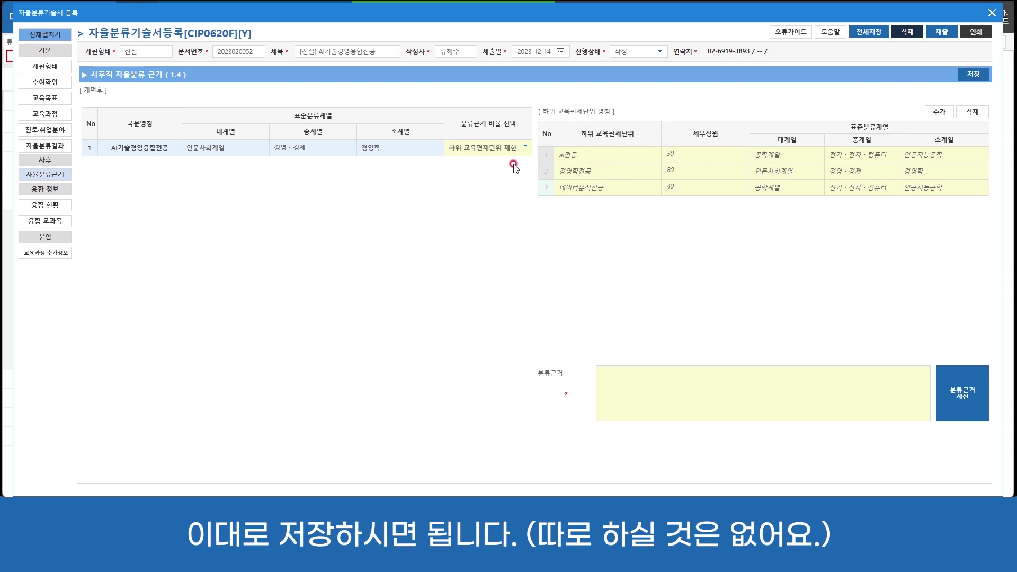
Set the 분류근거 비율 back to 학과,전공 정원 비율, calculate the 분류근거 and save the section
left_click(527, 148)
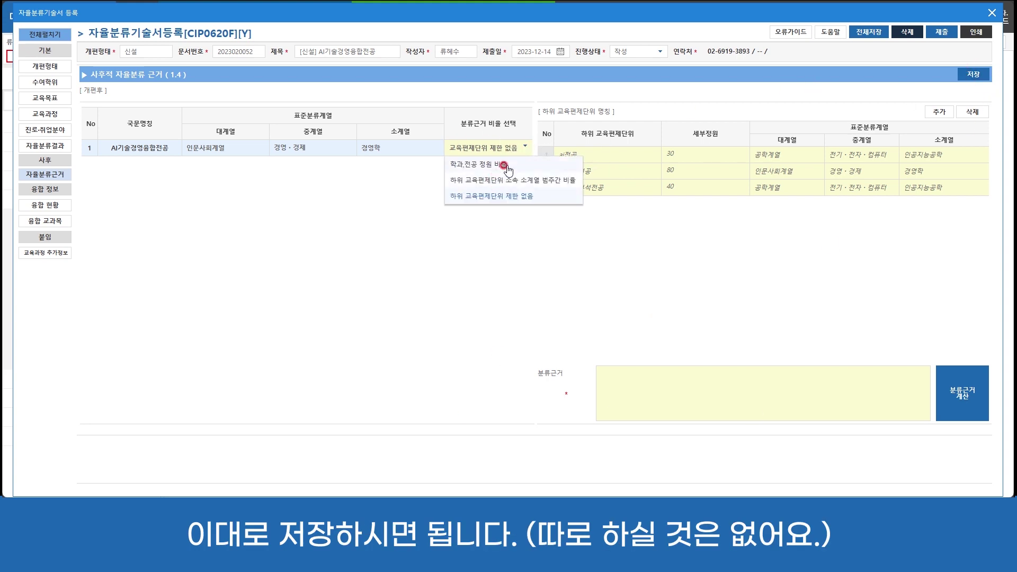
left_click(490, 167)
left_click(973, 83)
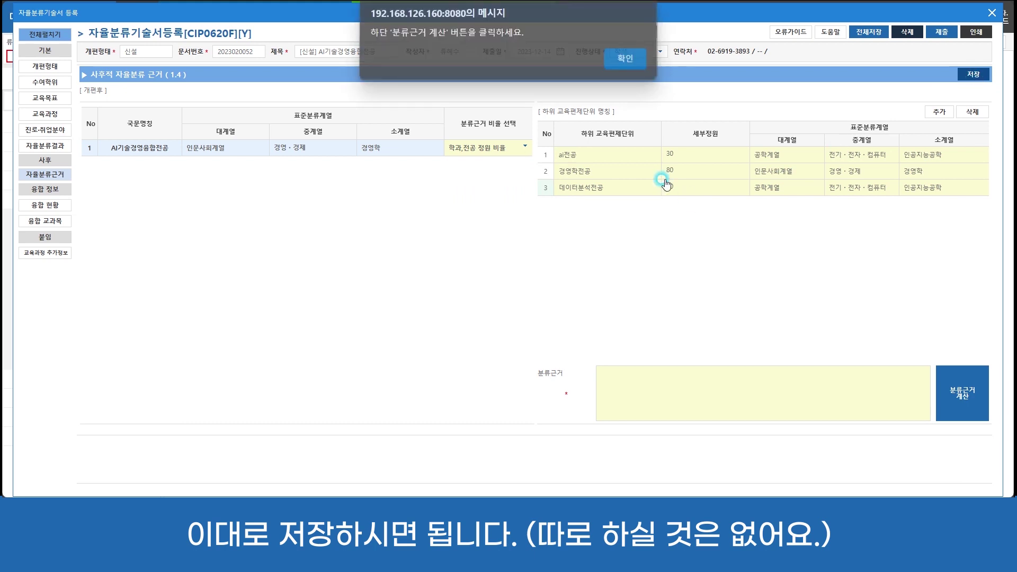
left_click(624, 59)
left_click(972, 394)
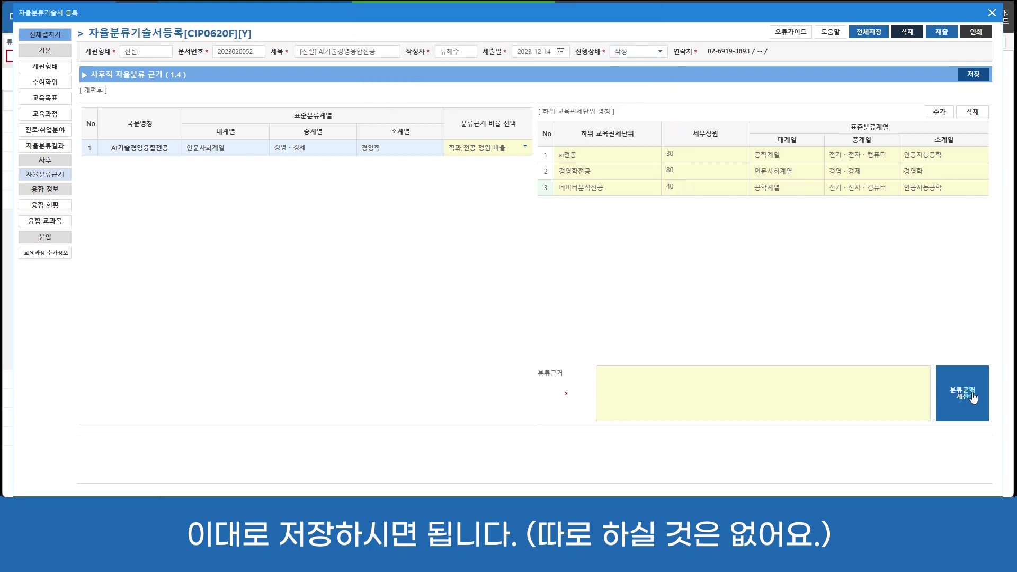
left_click(973, 75)
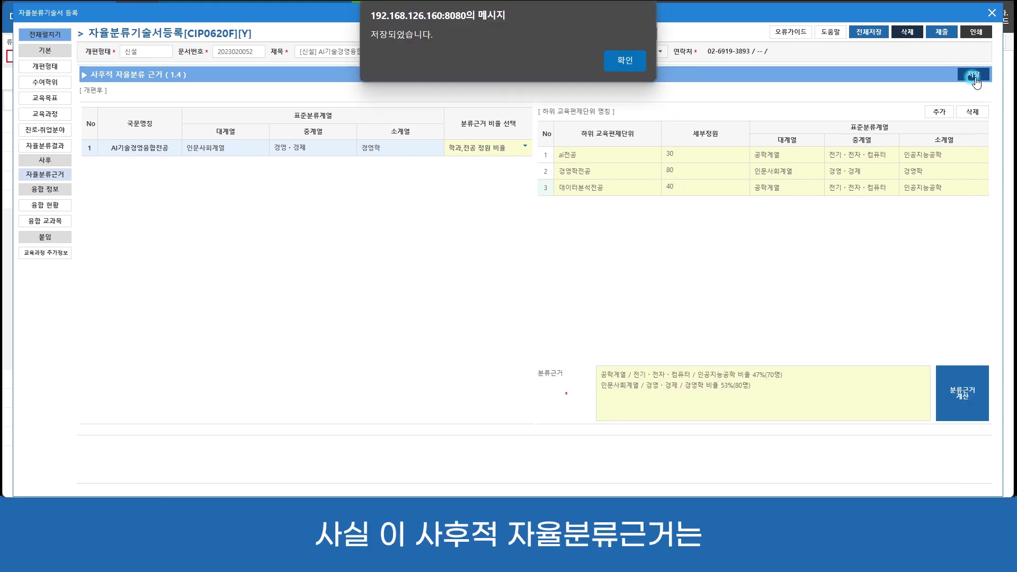
Close the save confirmation and review the 융합여부 in 자율분류결과 and the 주계열 and 부계열 ratios in 융합 현황
left_click(623, 59)
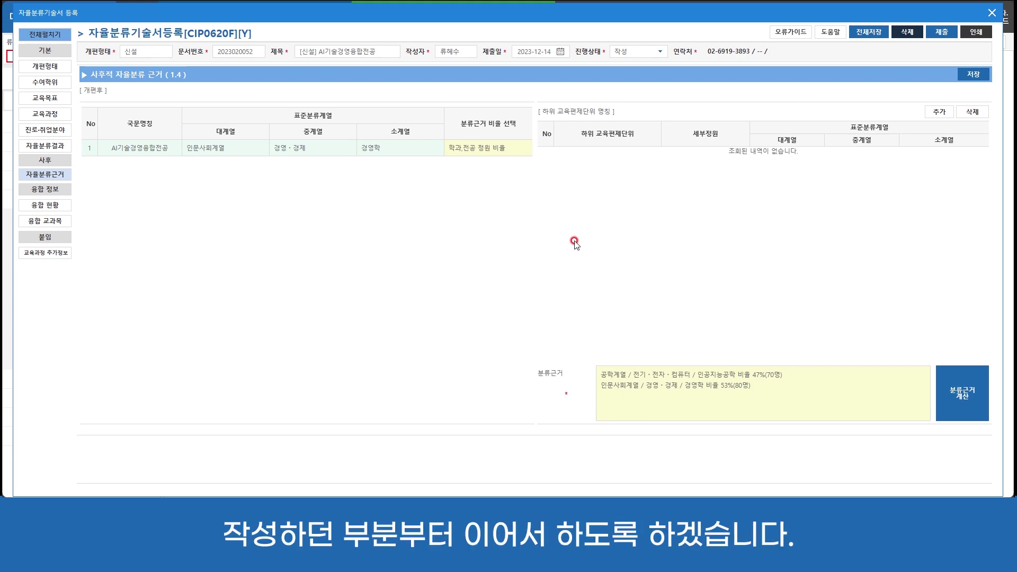
left_click(45, 146)
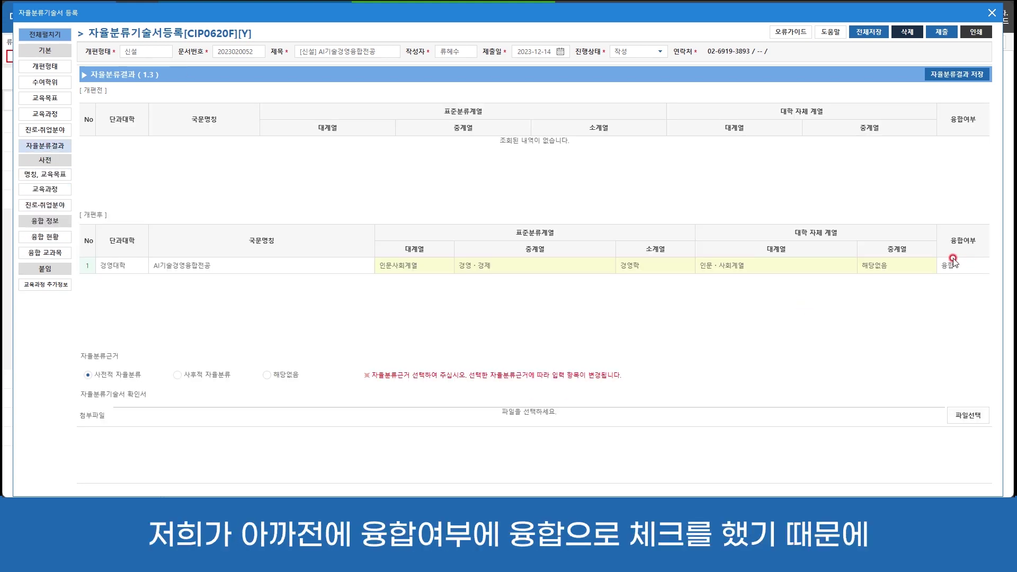
left_click(46, 237)
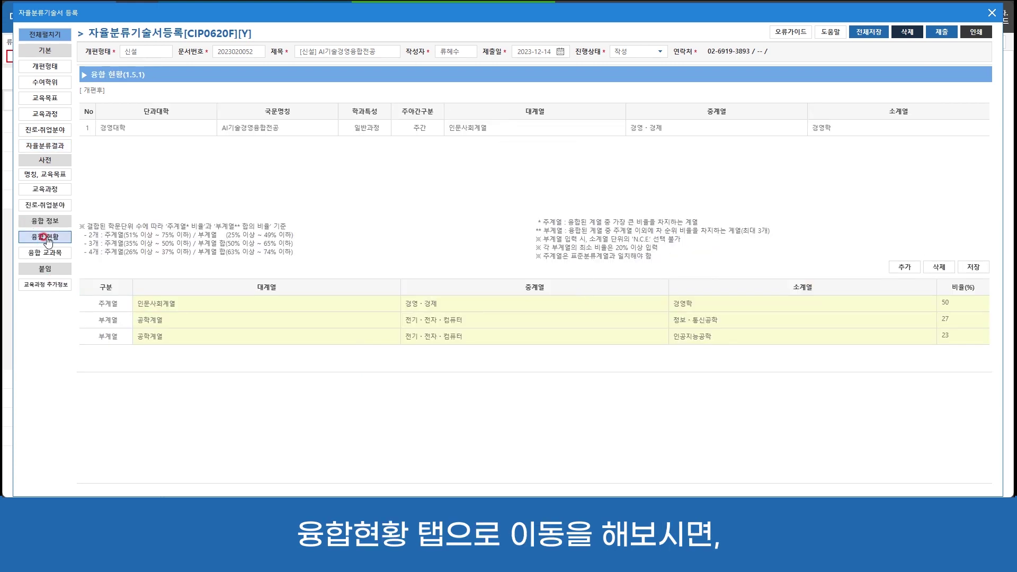
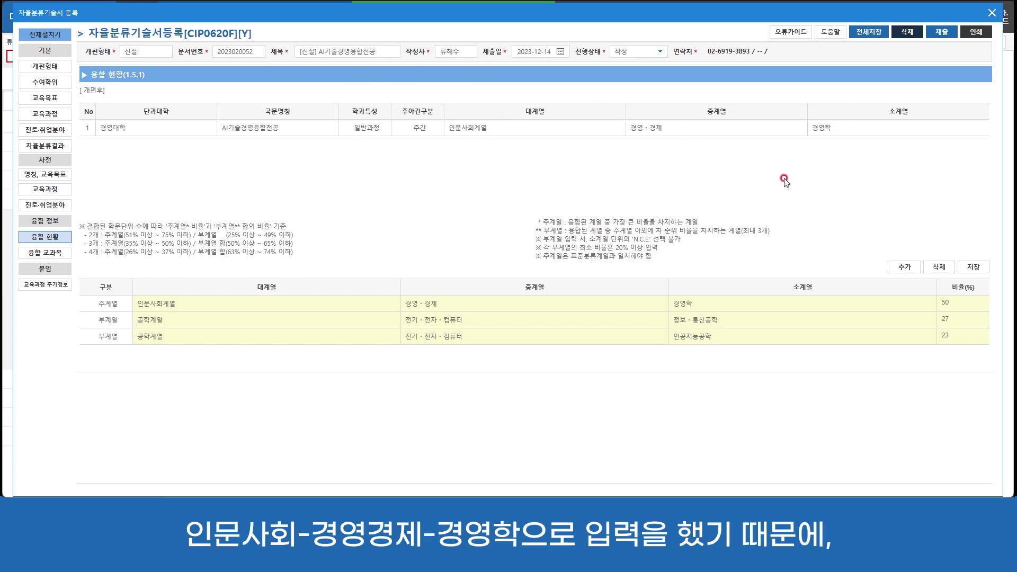
left_click(211, 309)
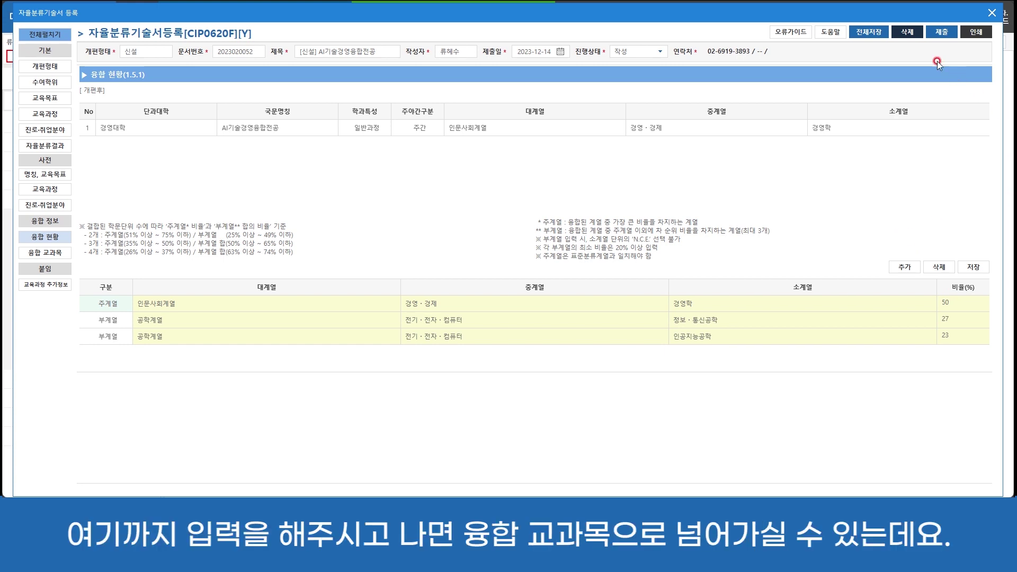
In 융합 교과목, register AI경영개론 as a convergence course of 경영학 and 인공지능공학 and save it
left_click(32, 254)
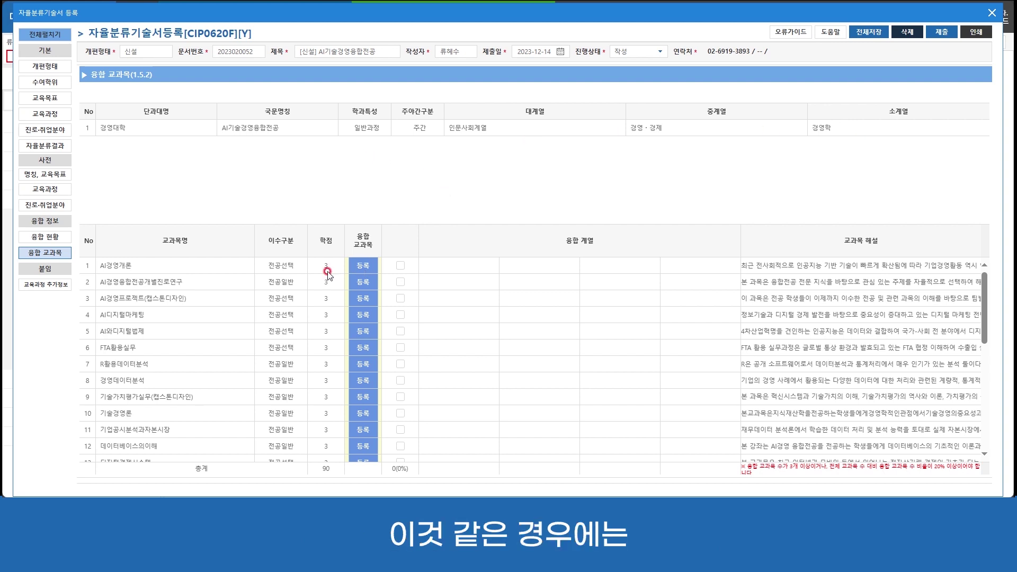
left_click(363, 266)
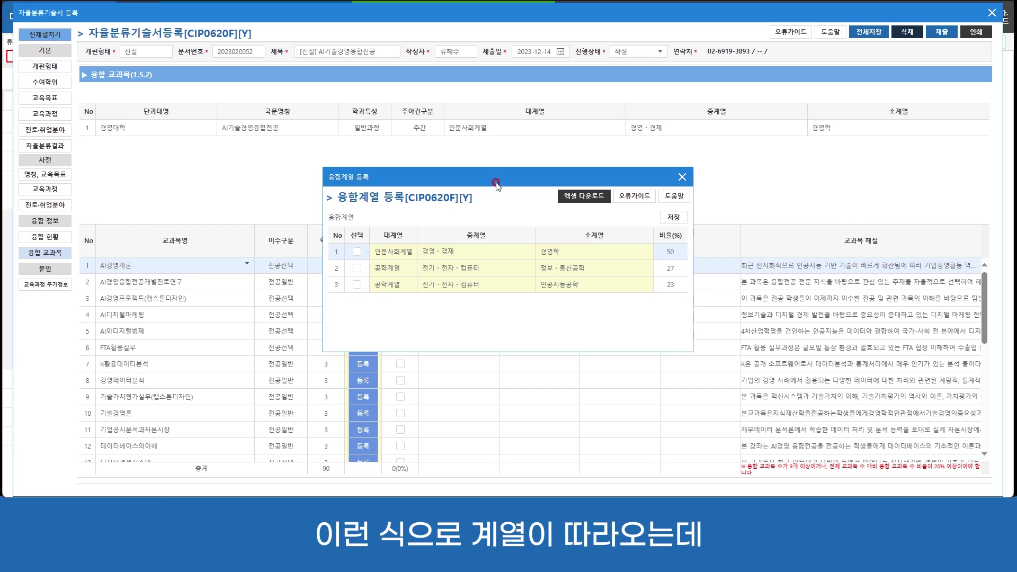
mouse_move(510, 171)
left_mouse_down()
mouse_move(555, 126)
mouse_move(581, 146)
left_mouse_up()
left_click(581, 217)
left_click(428, 226)
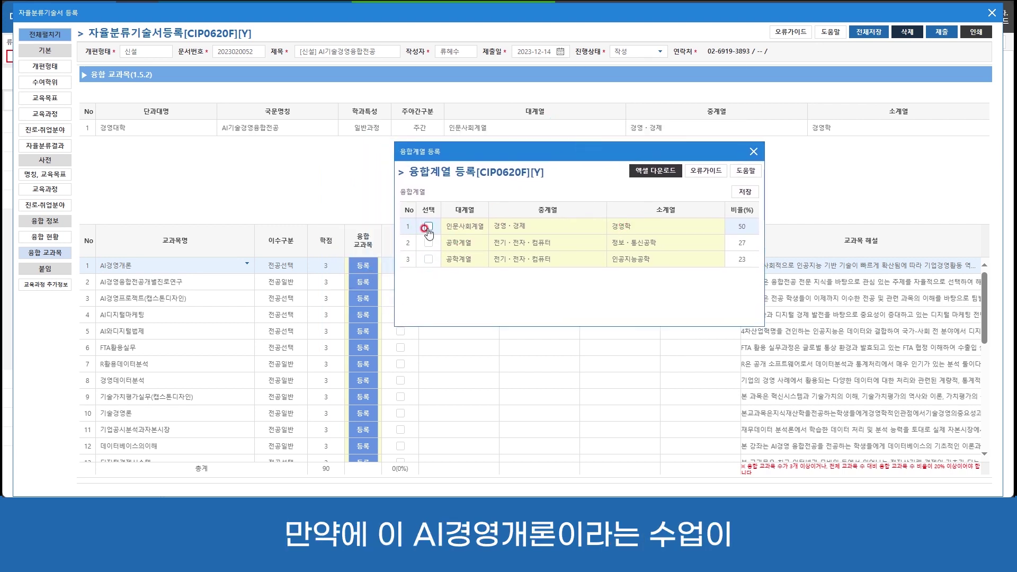
left_click(428, 259)
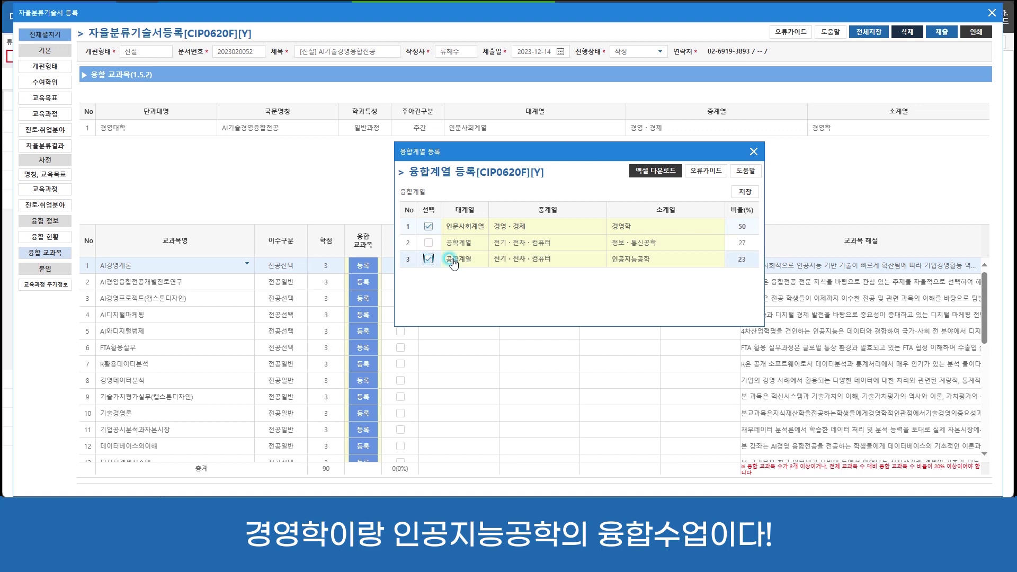
left_click(744, 195)
left_click(493, 290)
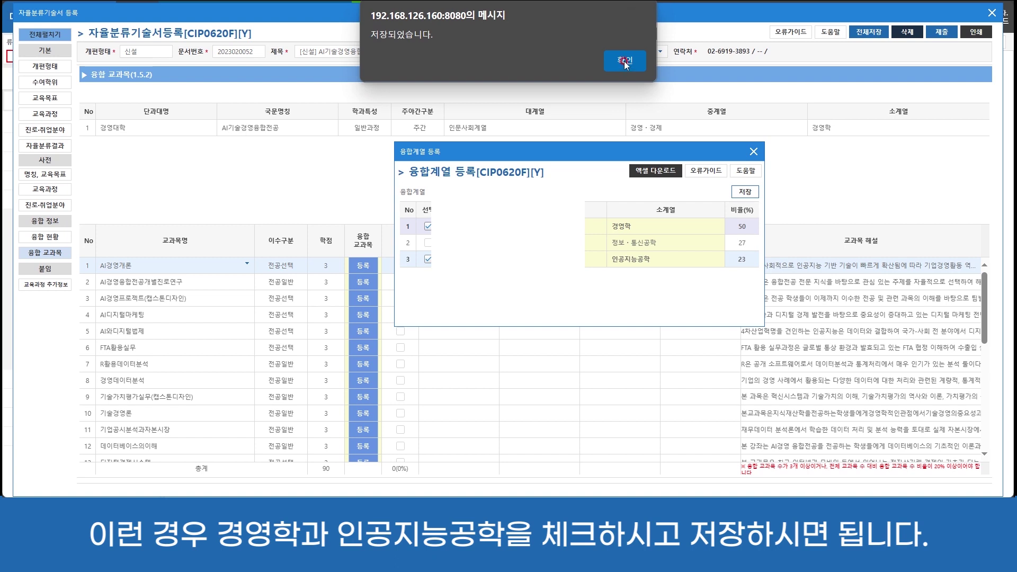
left_click(617, 66)
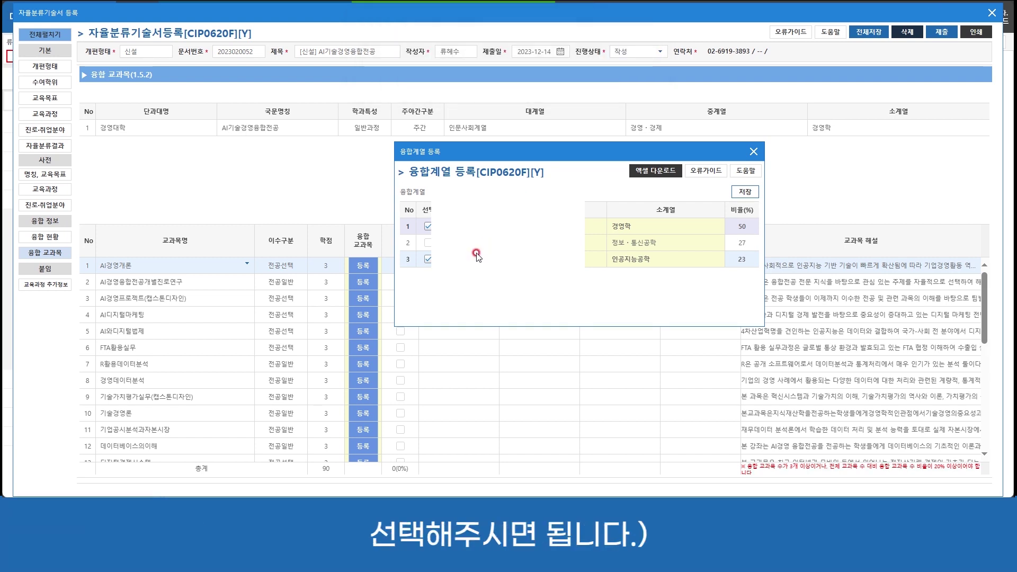
Register AI경영융합전공개별진로연구 as a convergence course of all three fields, 경영학, 정보·통신공학 and 인공지능공학, and save it
left_click(363, 283)
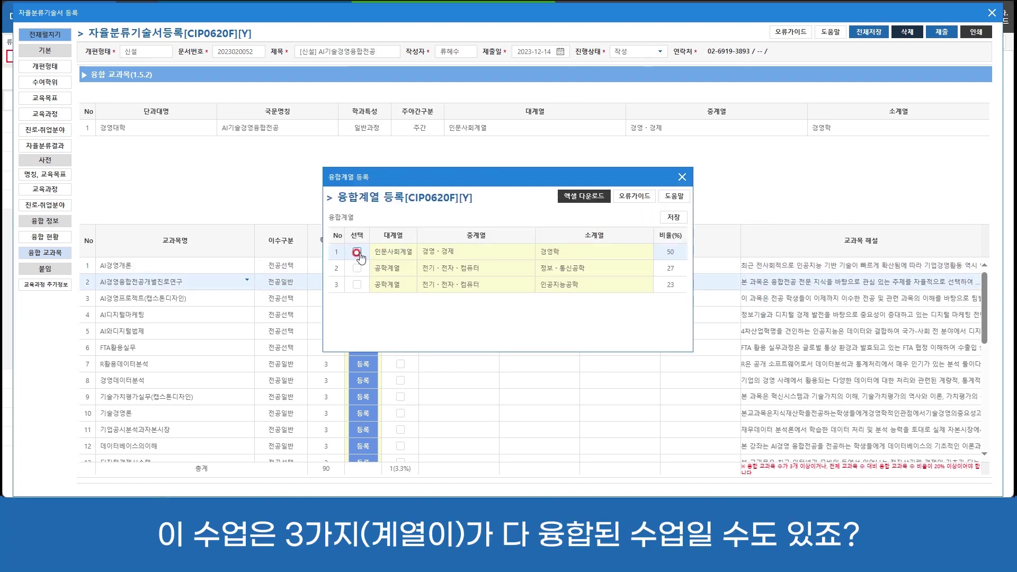
left_click(357, 269)
left_click(357, 284)
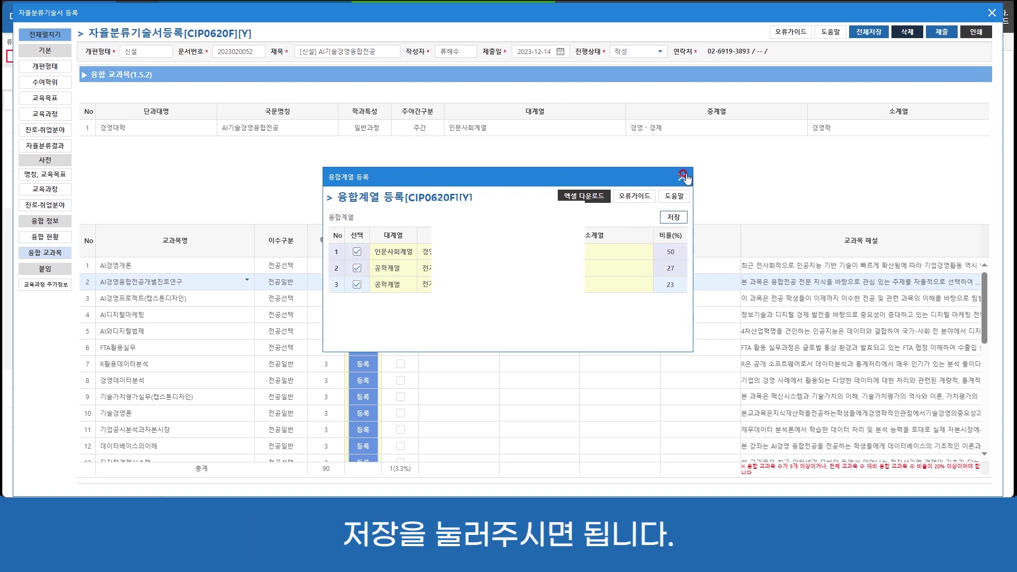
left_click(674, 217)
left_click(626, 61)
left_click(688, 173)
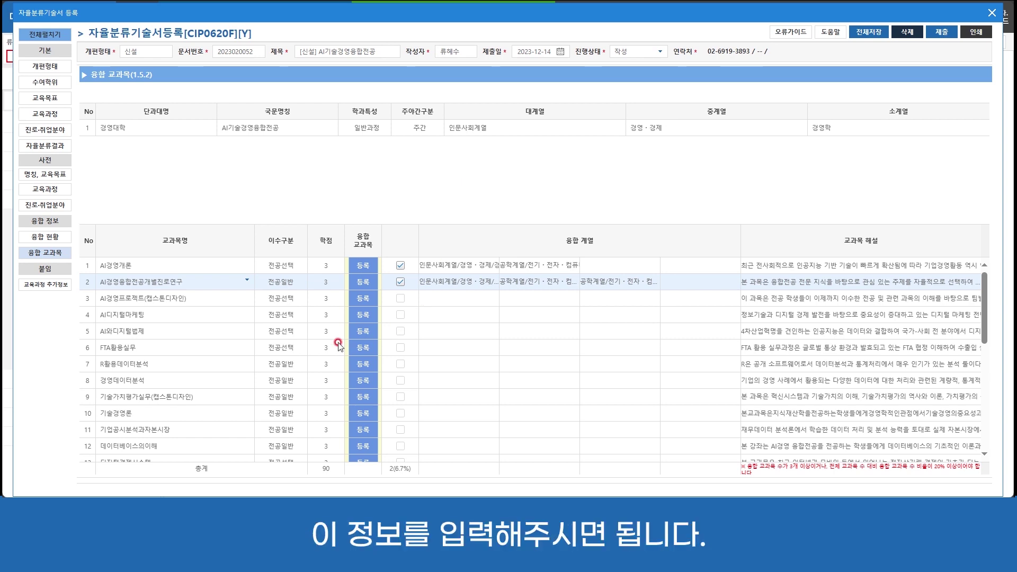
Register AI와디지털법제 as a convergence course of 경영학 and 인공지능공학, save it and close the registration dialog
left_click(358, 332)
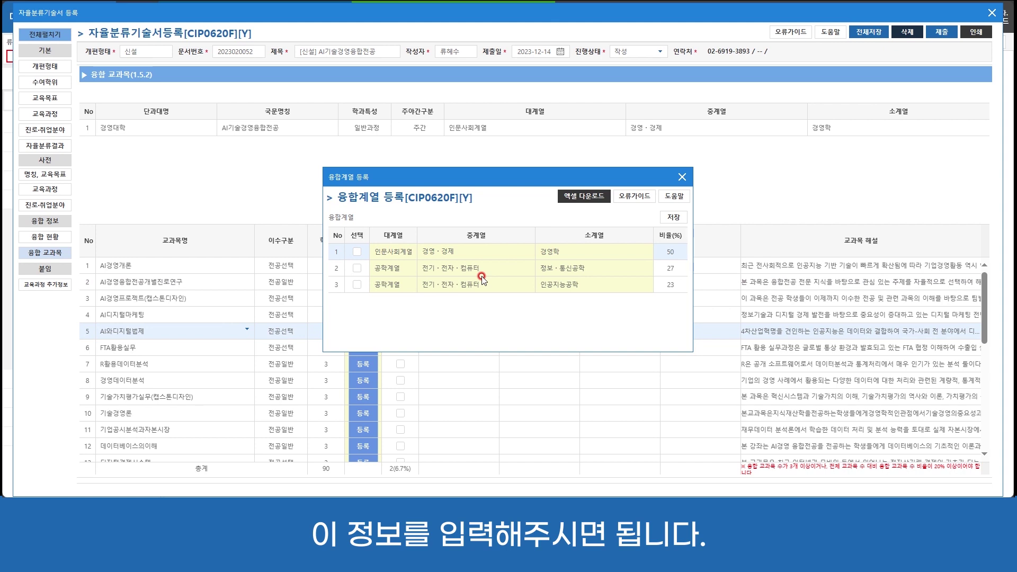
left_click(357, 252)
left_click(356, 284)
left_click(673, 217)
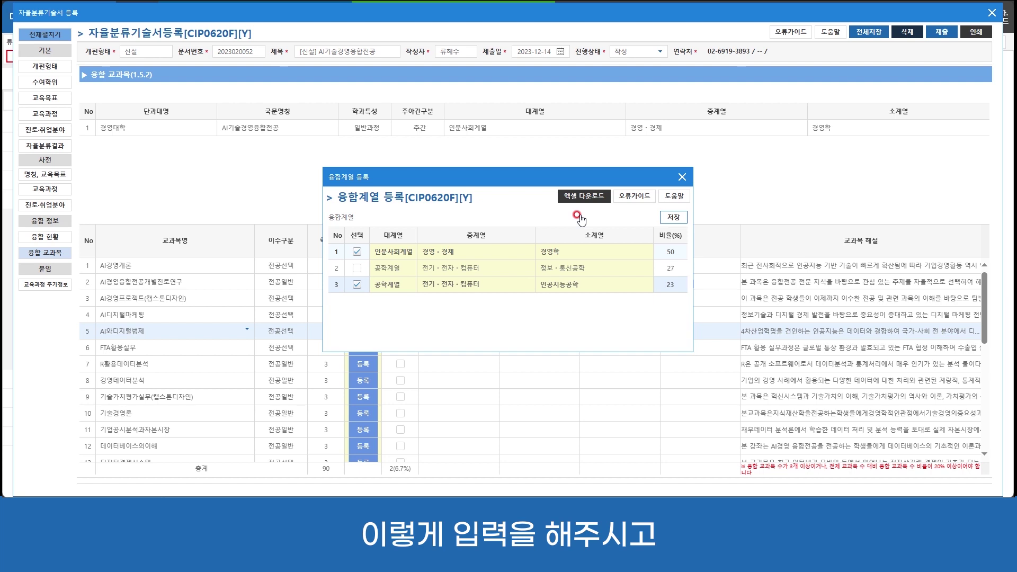
left_click(625, 62)
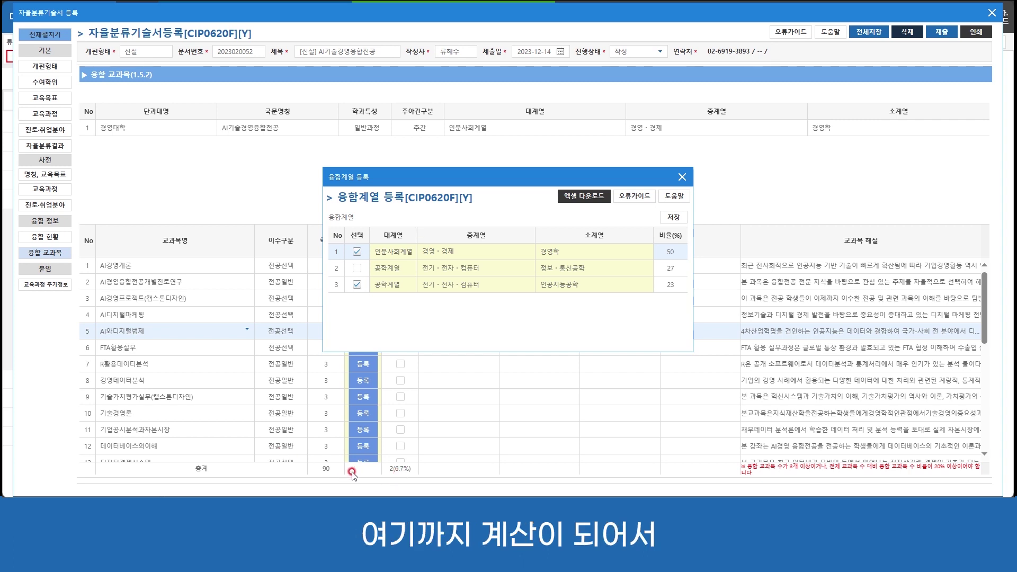
left_click(681, 177)
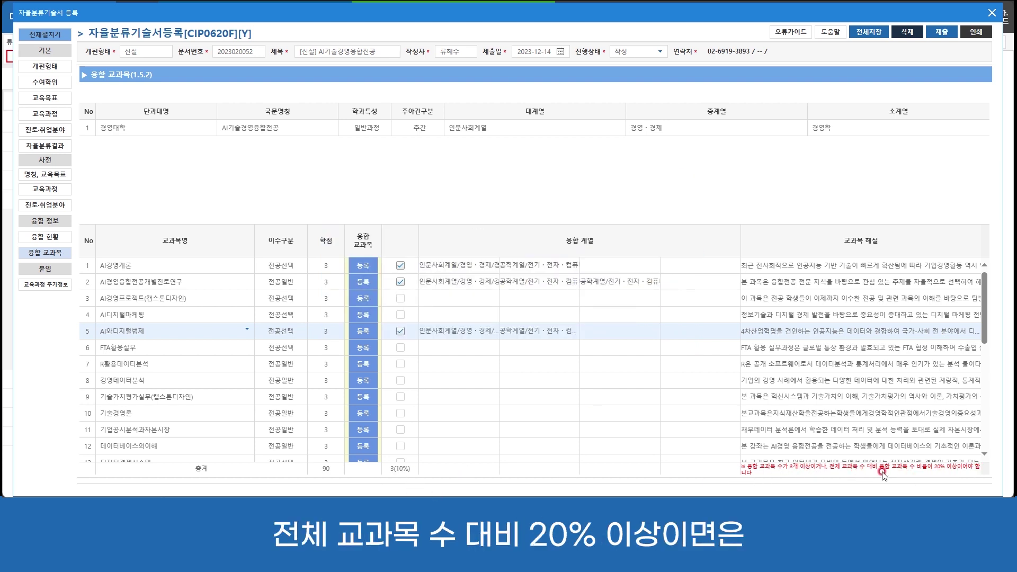
Check the 융합 교과목 list through to its last course and save the entire statement
scroll(509, 409, "down", 6)
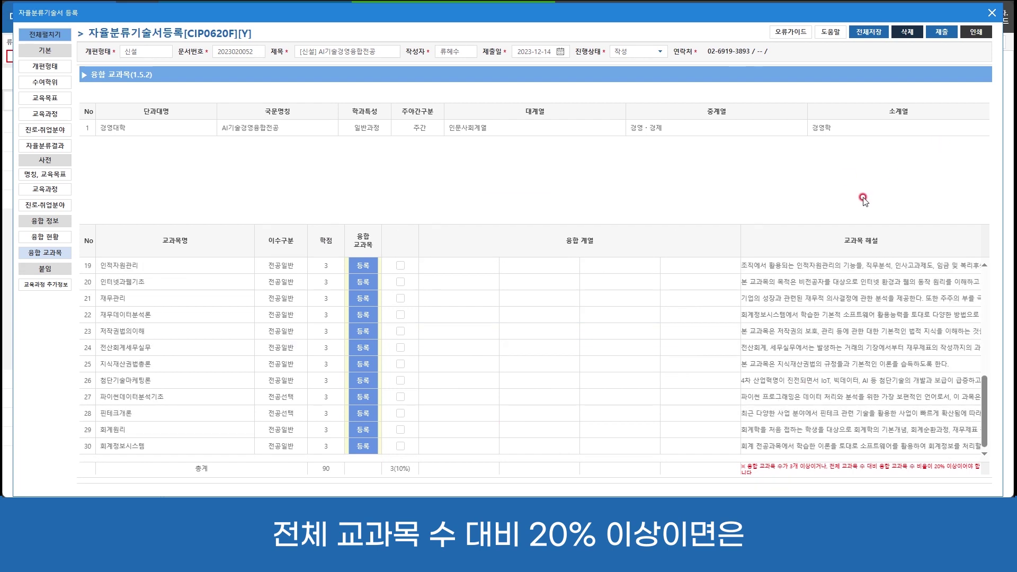
scroll(685, 301, "up", 5)
scroll(685, 300, "up", 1)
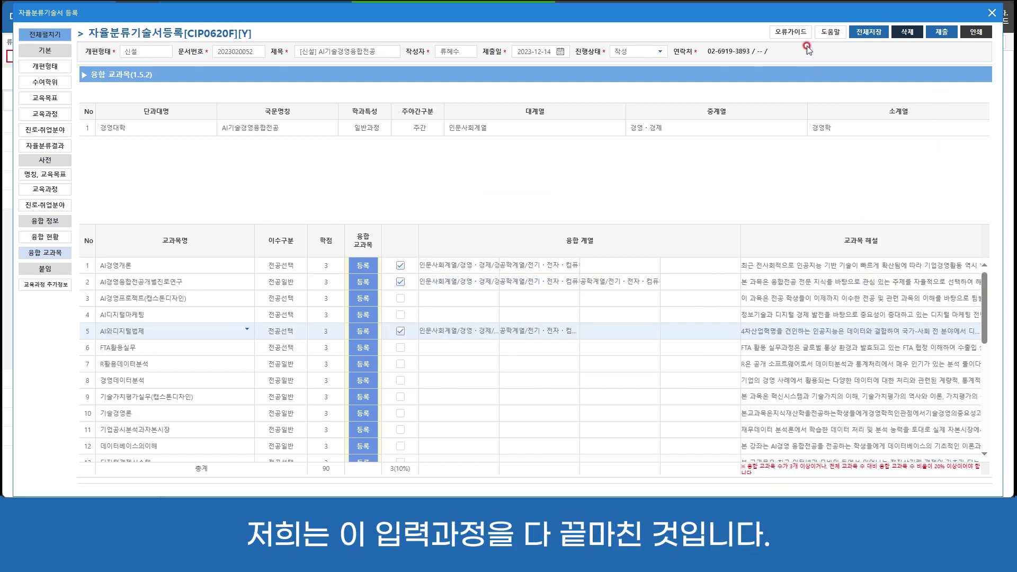
left_click(871, 35)
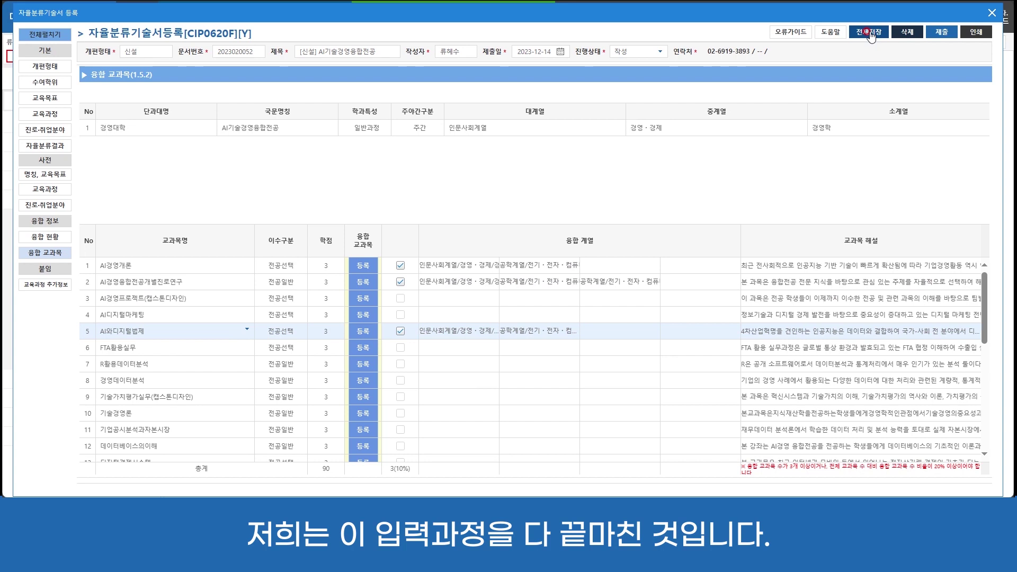
Read through the course descriptions in the attached 교육과정 추가정보 section
left_click(45, 284)
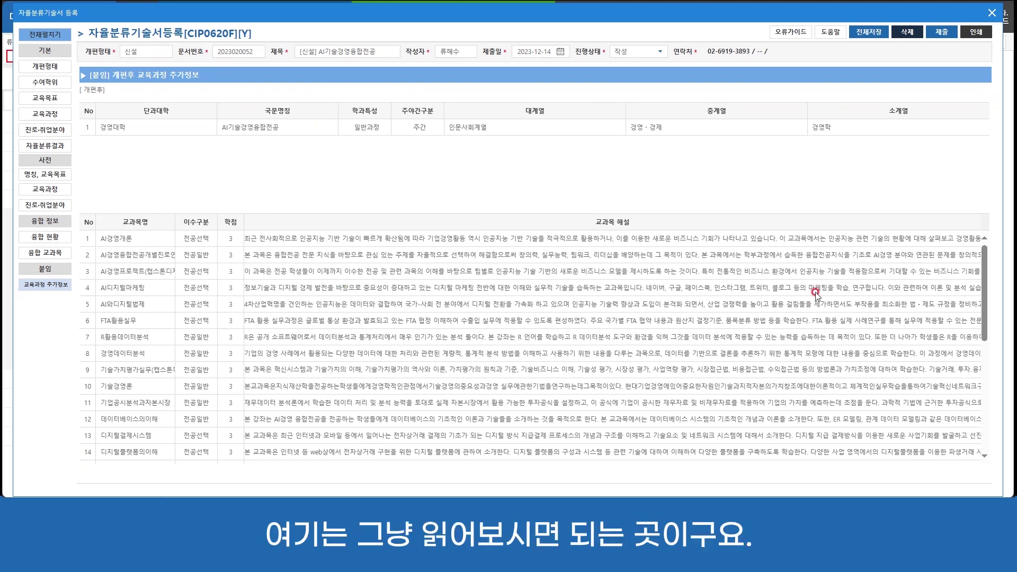
scroll(516, 302, "down", 3)
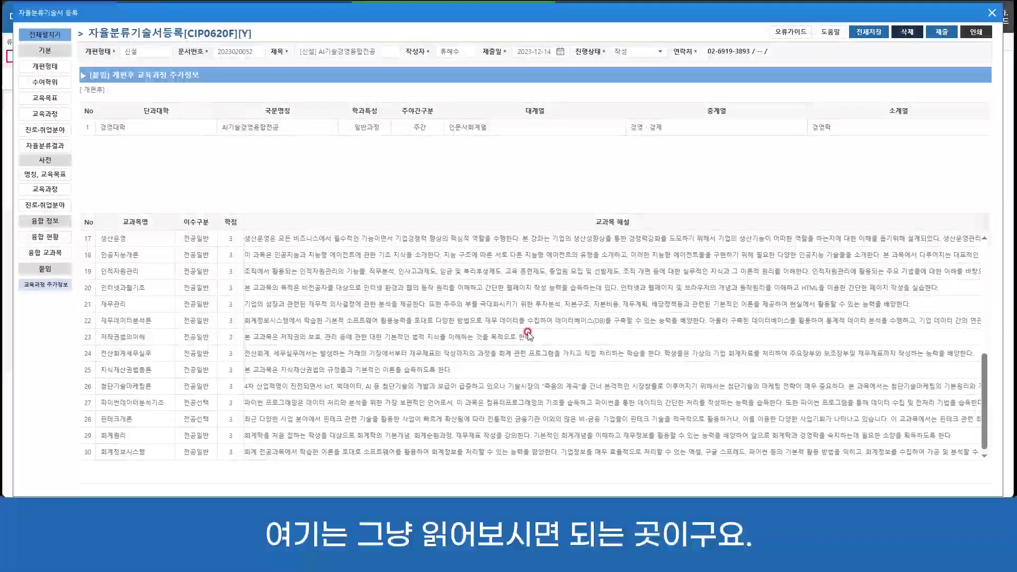
scroll(530, 244, "up", 3)
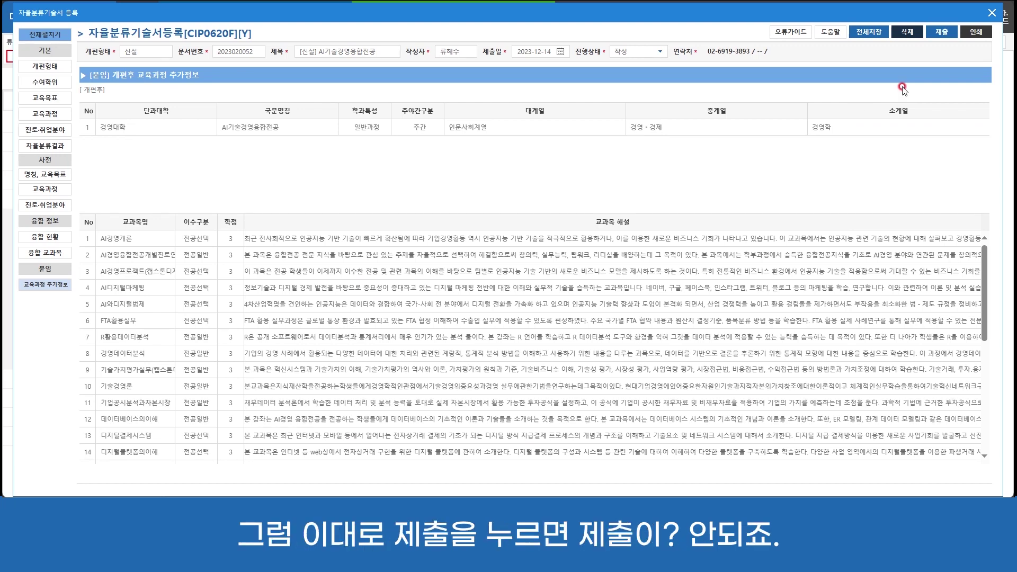
Try to submit the statement, and open 자율분류결과 at the 자율분류기술서 확인서 attachment
left_click(942, 33)
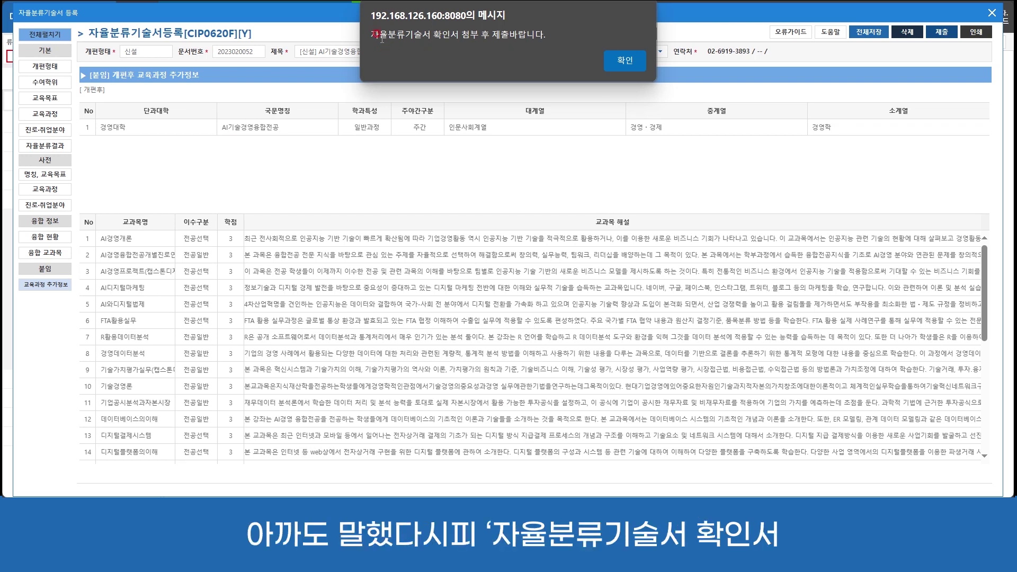
left_click(627, 62)
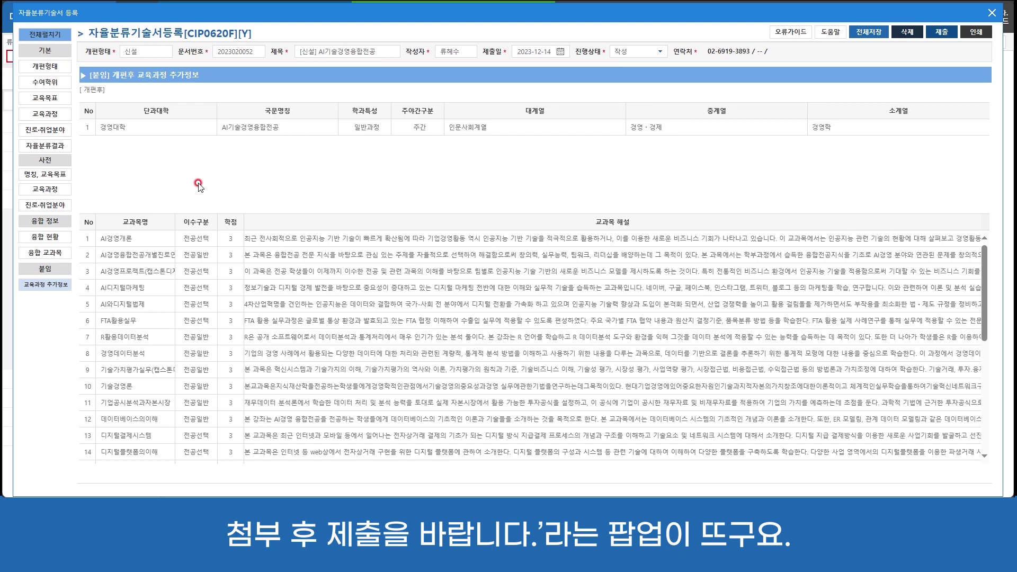
left_click(46, 148)
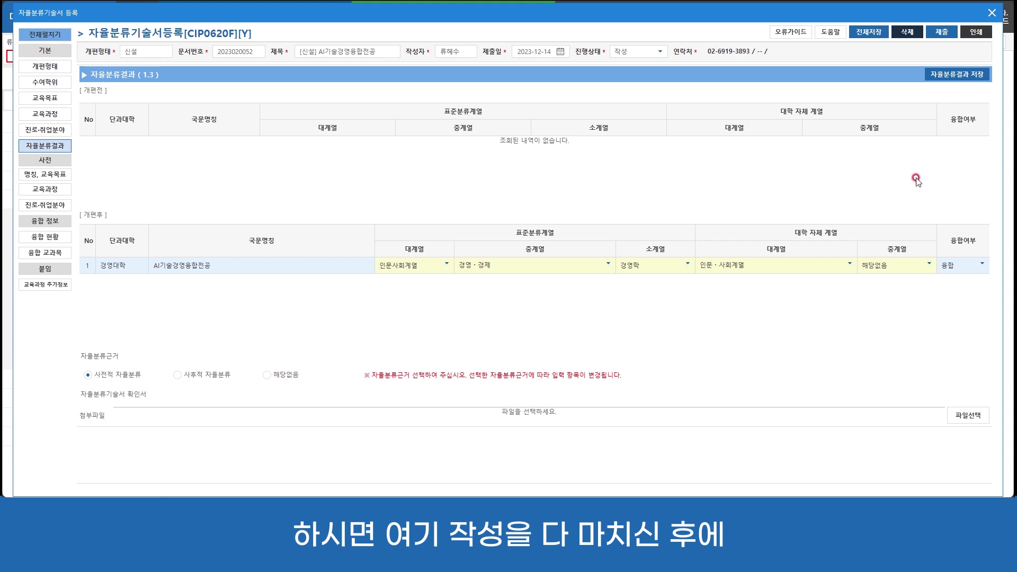
Preview the printable 자율분류기술서, examine the signature block on page 19 and return to the first page
left_click(984, 32)
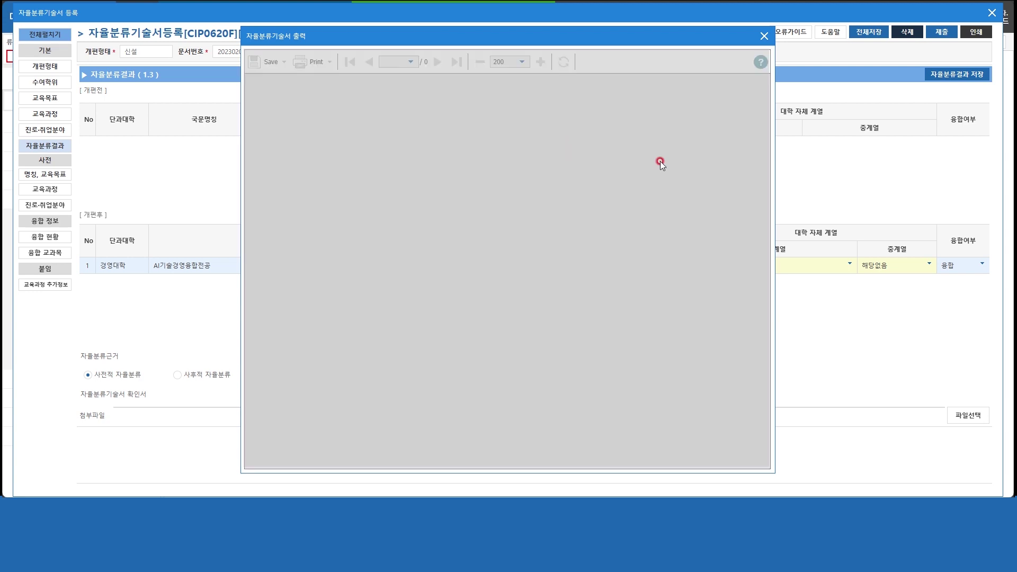
scroll(518, 216, "down", 5)
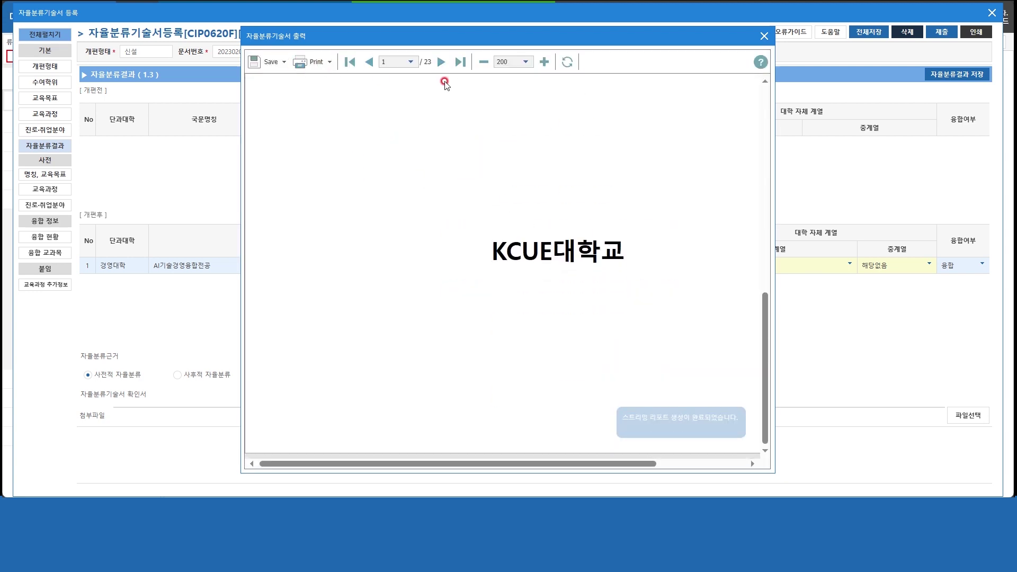
left_click(458, 64)
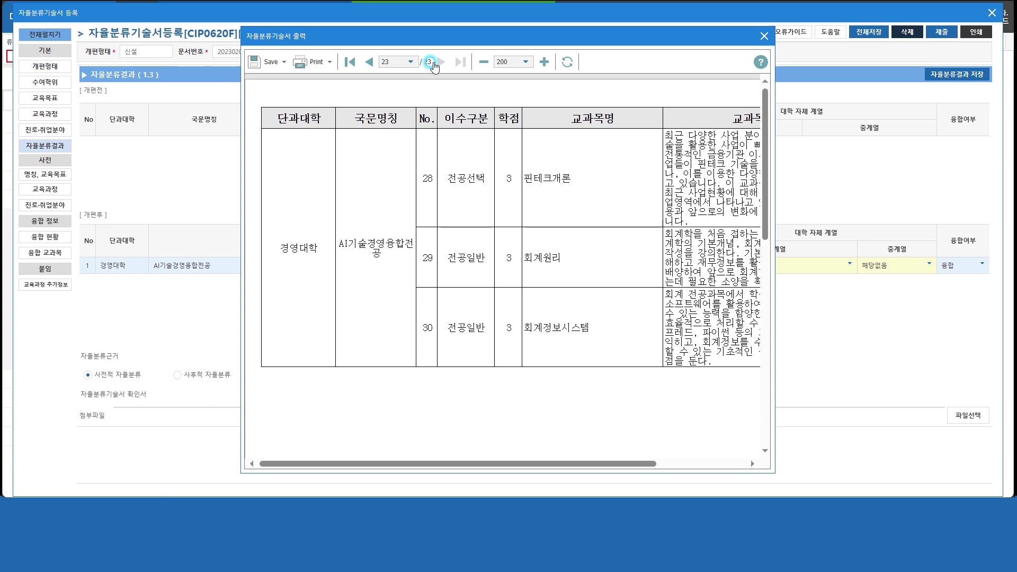
left_click(370, 62)
left_click(370, 62)
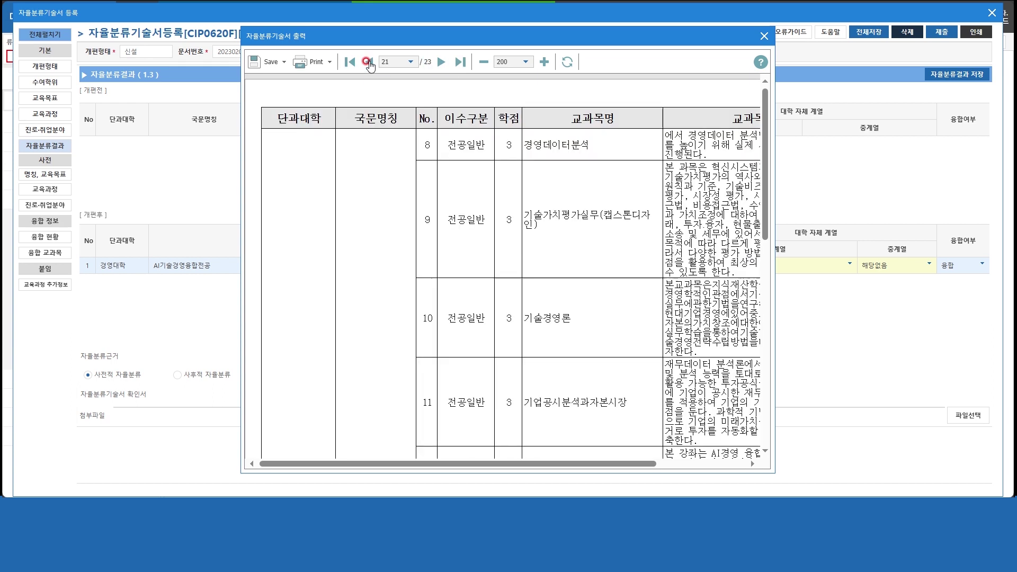
left_click(369, 62)
left_click(370, 63)
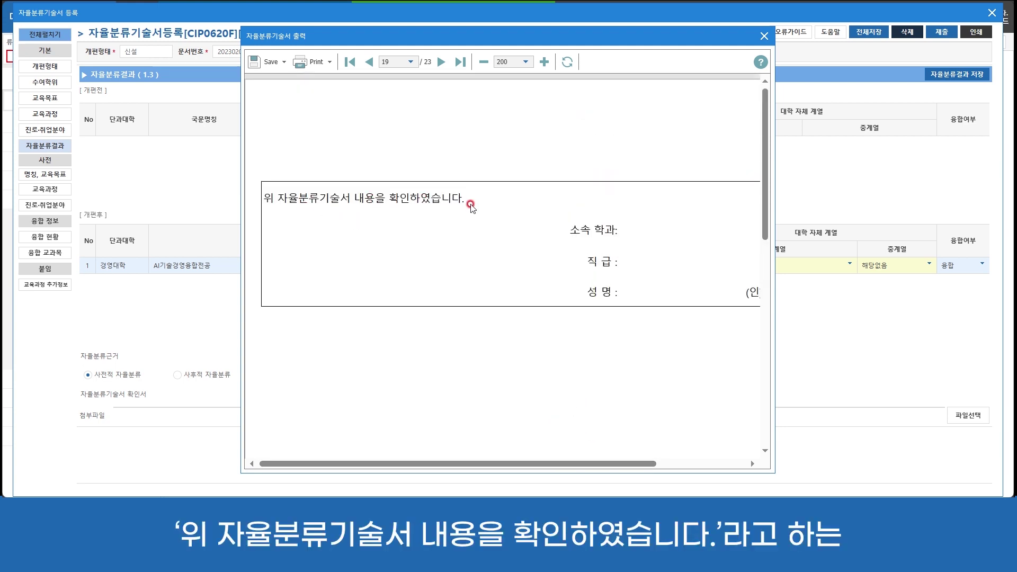
left_click_drag(507, 463, 560, 449)
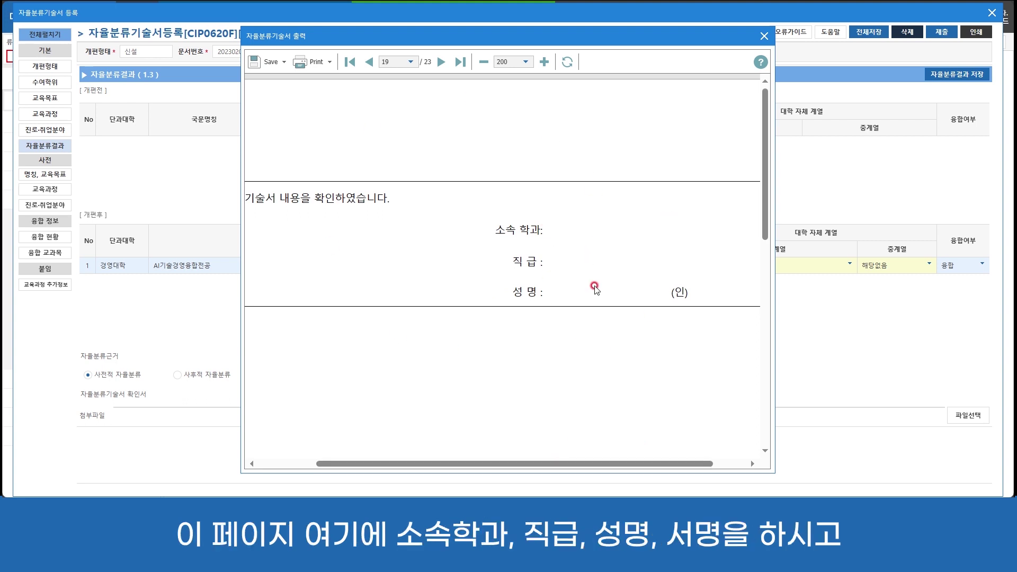
left_click(369, 62)
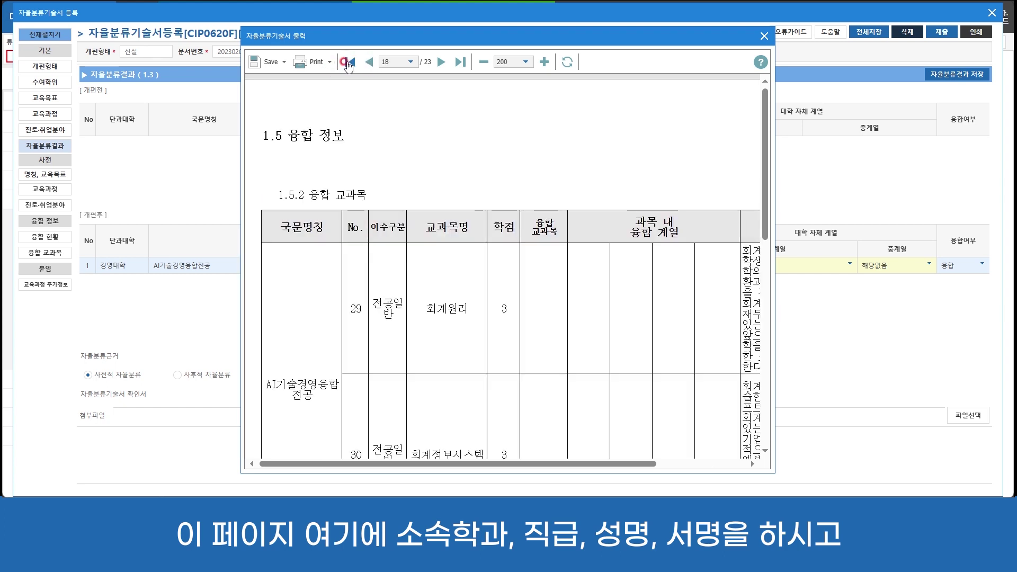
left_click(350, 62)
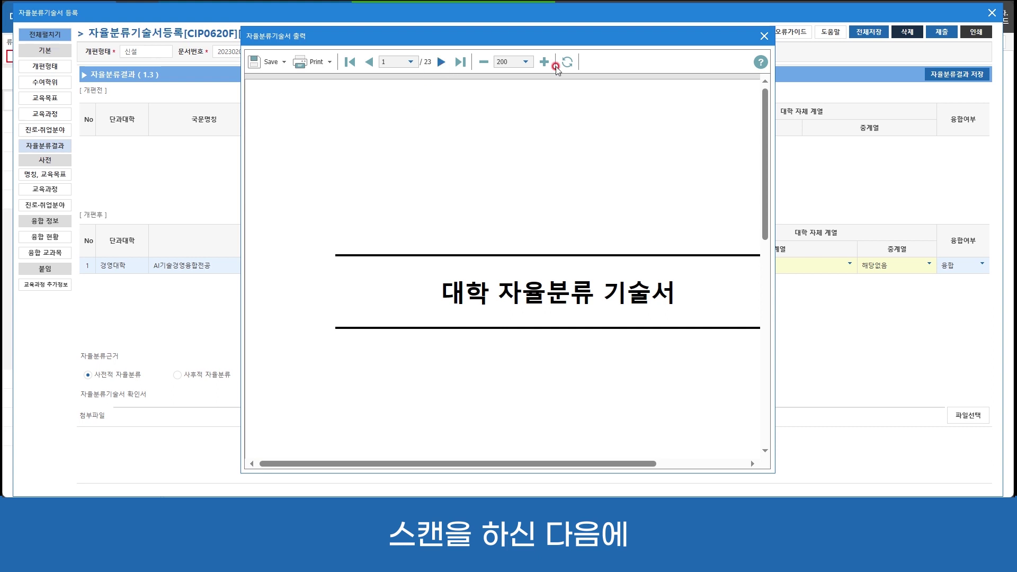
Close the printable 자율분류기술서 preview and submit the AI기술경영융합전공 statement
left_click(764, 38)
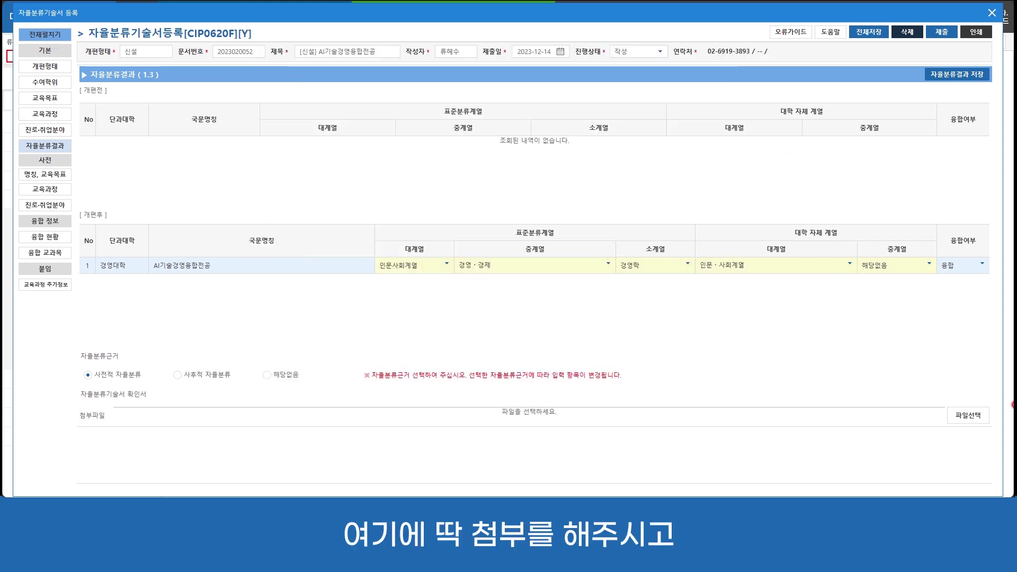
left_click(951, 31)
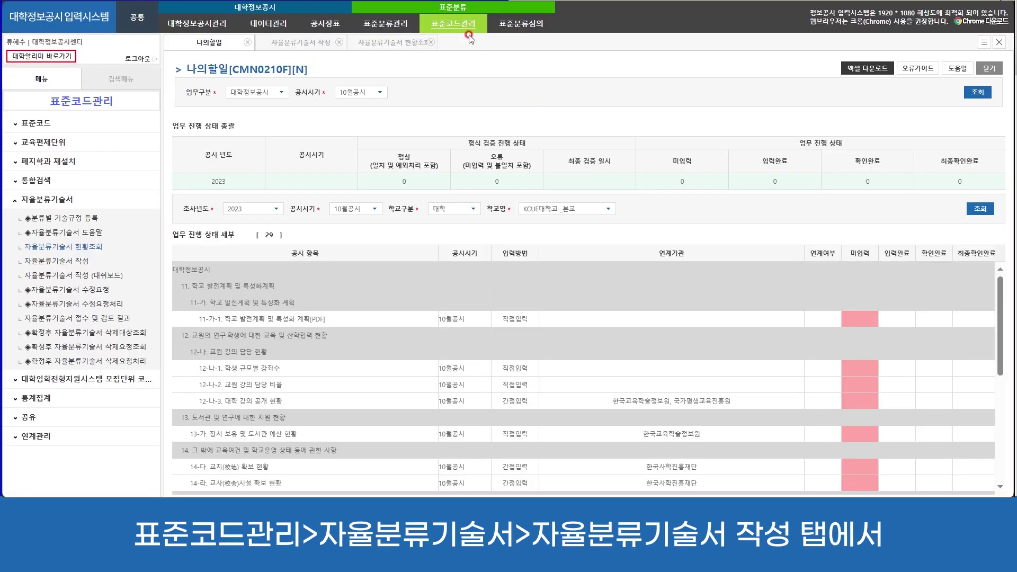
Open 자율분류기술서 작성 and list the existing 학부 departments of 강릉원주대학교[본교] for 2023년도2차
left_click(56, 201)
left_click(55, 201)
left_click(78, 263)
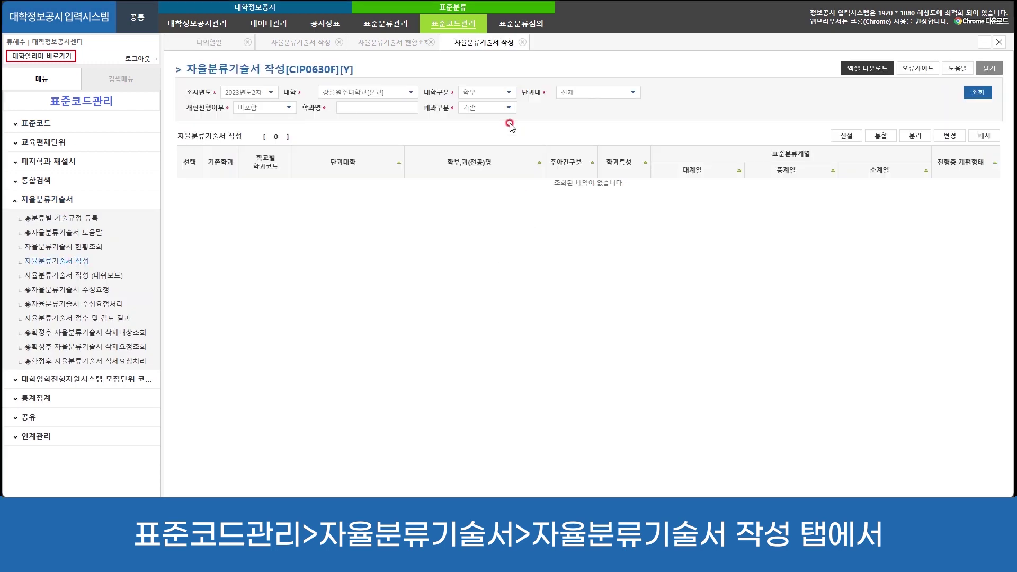
left_click(408, 95)
left_click(406, 93)
left_click(508, 93)
left_click(508, 93)
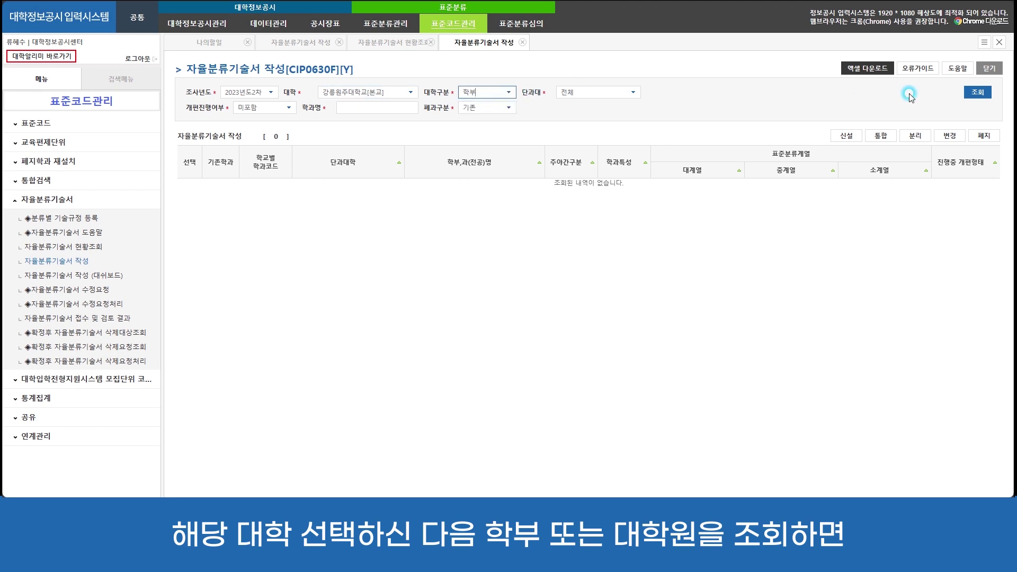
left_click(977, 93)
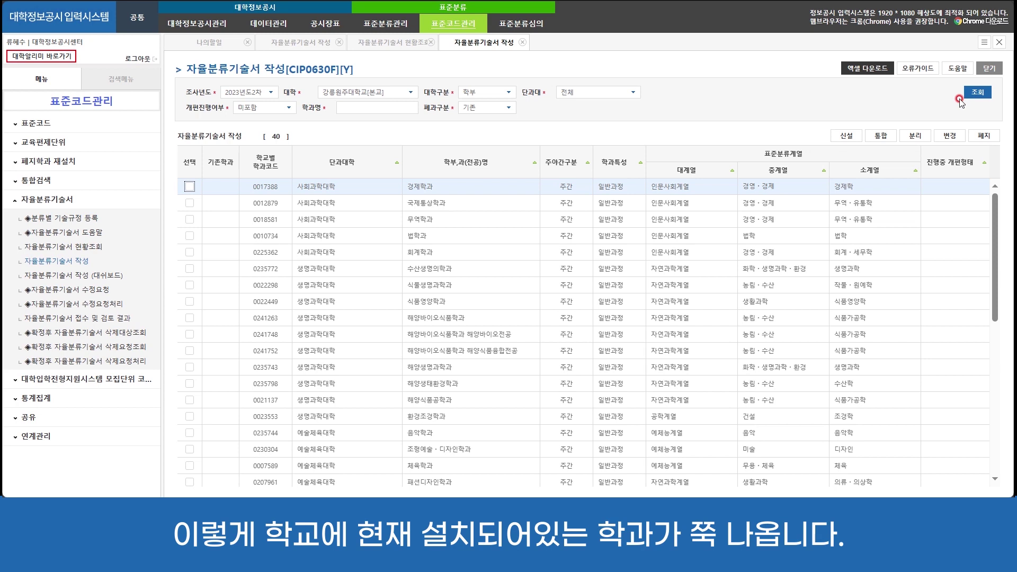
Start a 변경 statement for 조형예술·디자인학과 in 예술체육대학
left_click(189, 449)
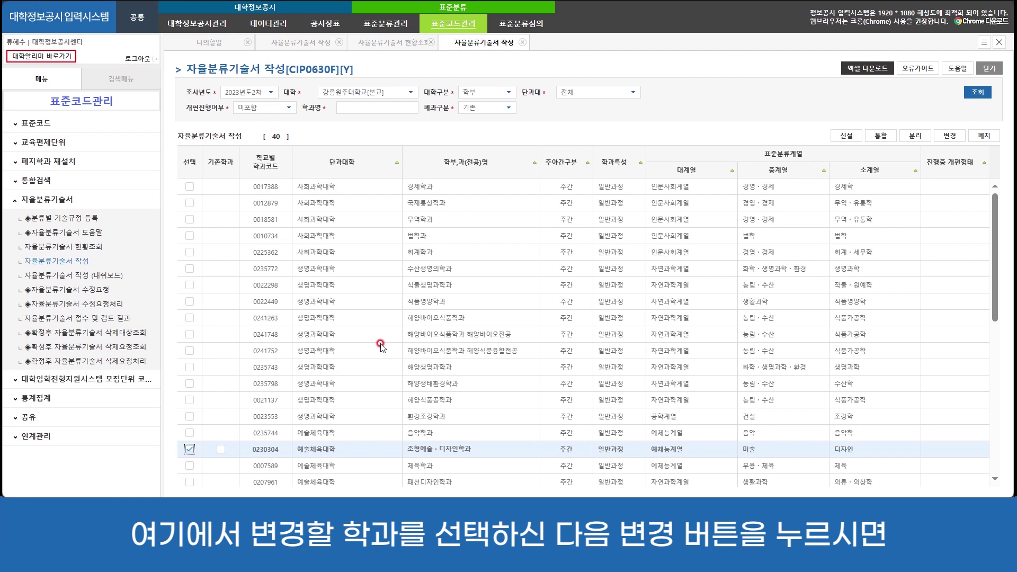
left_click(950, 136)
left_click(570, 63)
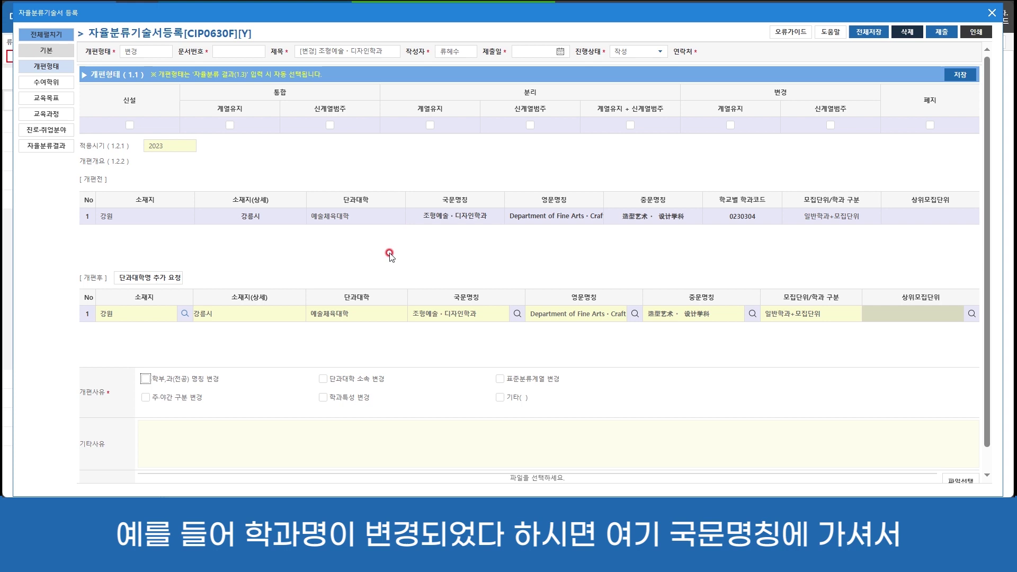
Change the 개편후 국문명칭 to 디자인학과, choosing it from the matching 교육편제단위 names
left_click(513, 309)
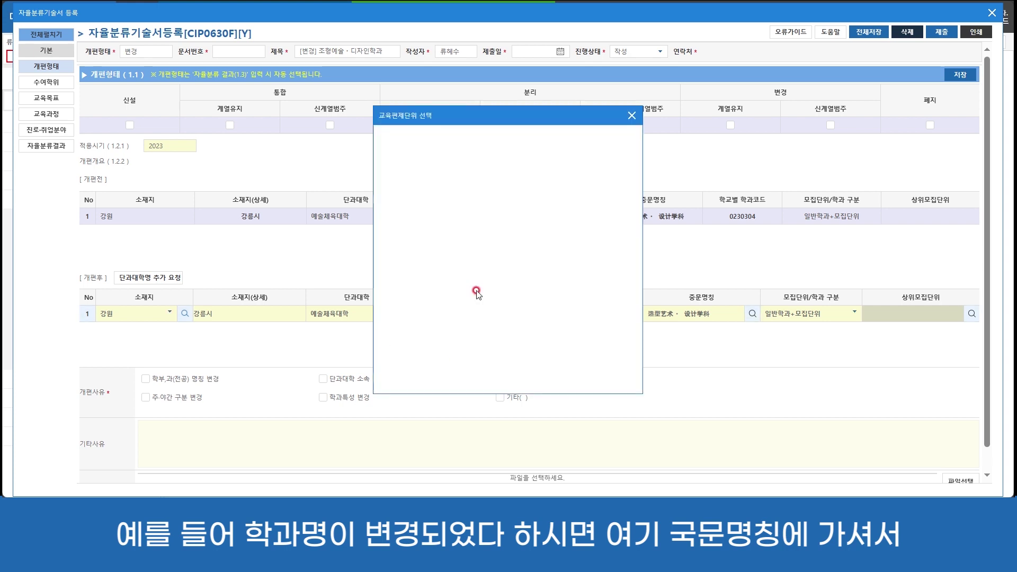
left_click_drag(464, 152, 366, 159)
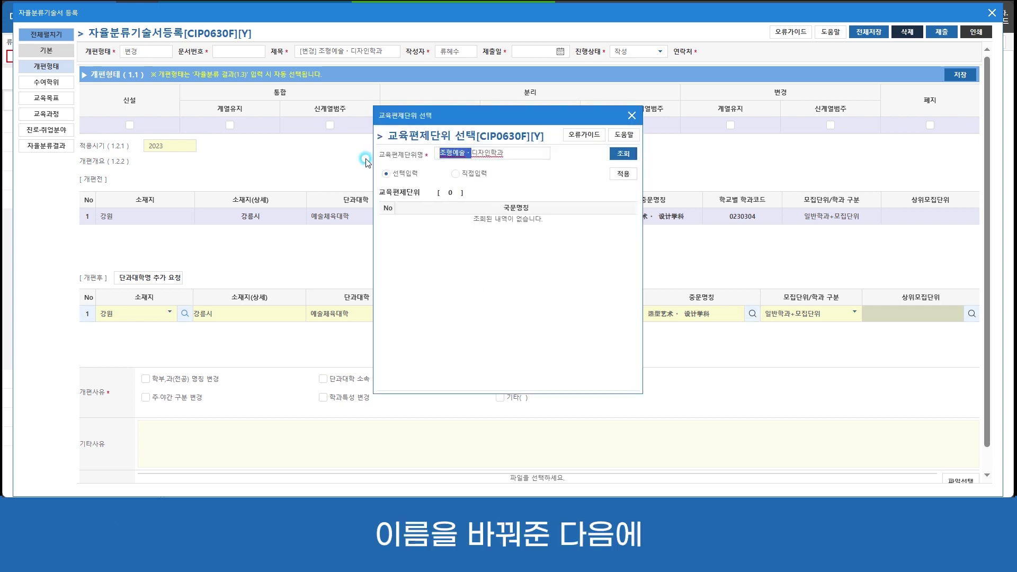
key("BackSpace")
left_click(631, 153)
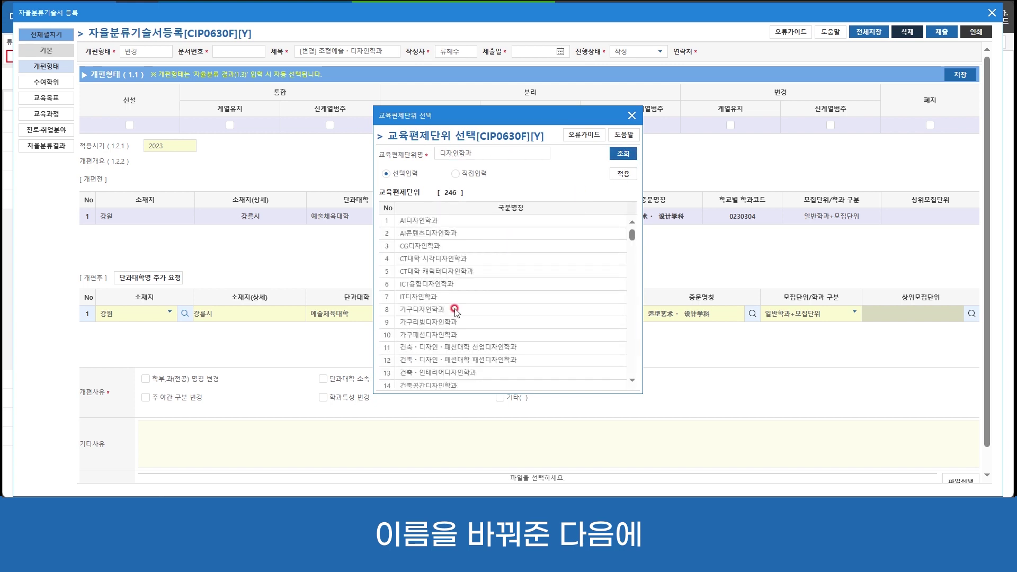
scroll(433, 348, "down", 15)
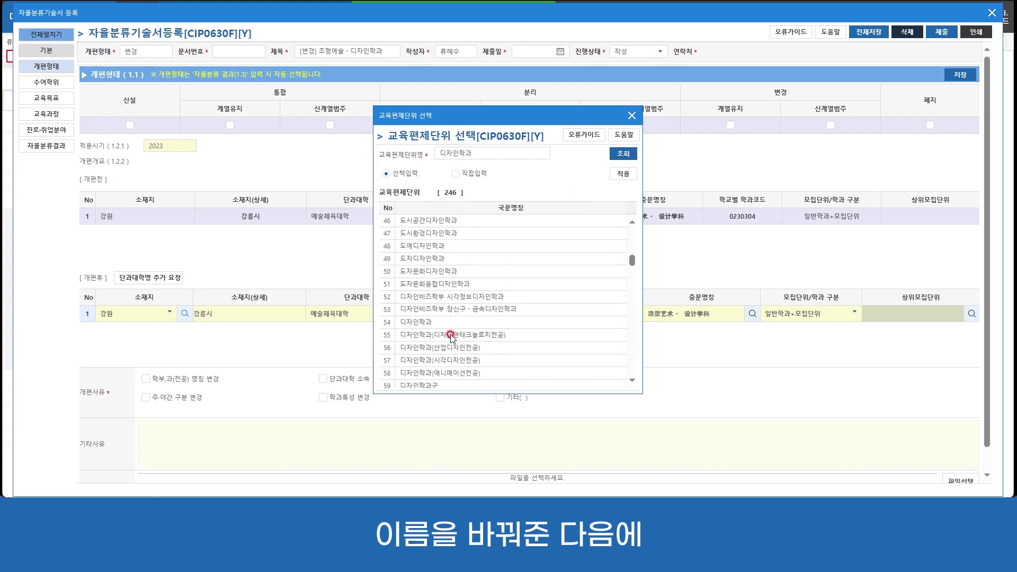
double_click(583, 316)
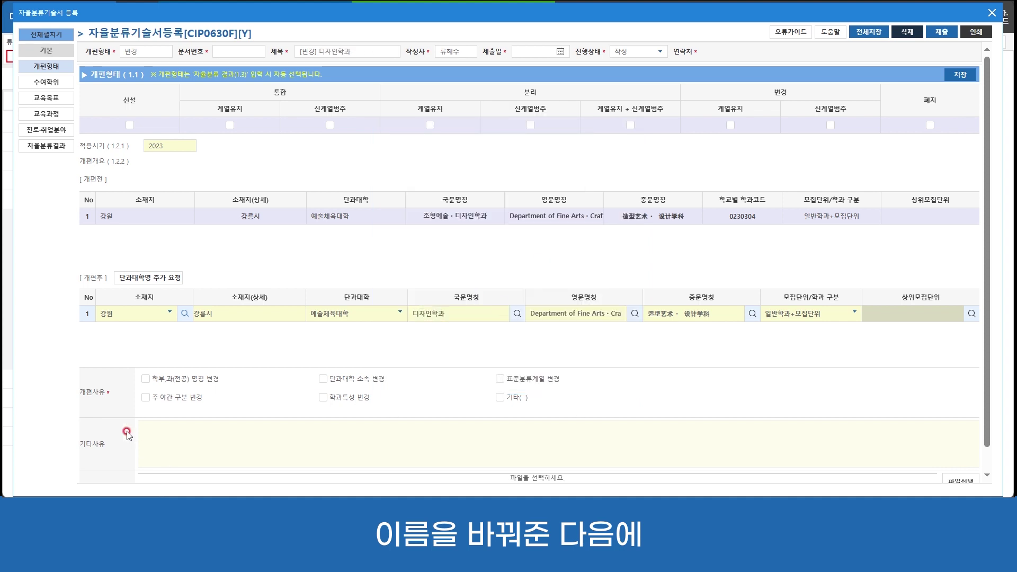
Mark 학부,과(전공) 명칭 변경 as the 개편사유 and save the 개편형태 section
left_click(173, 379)
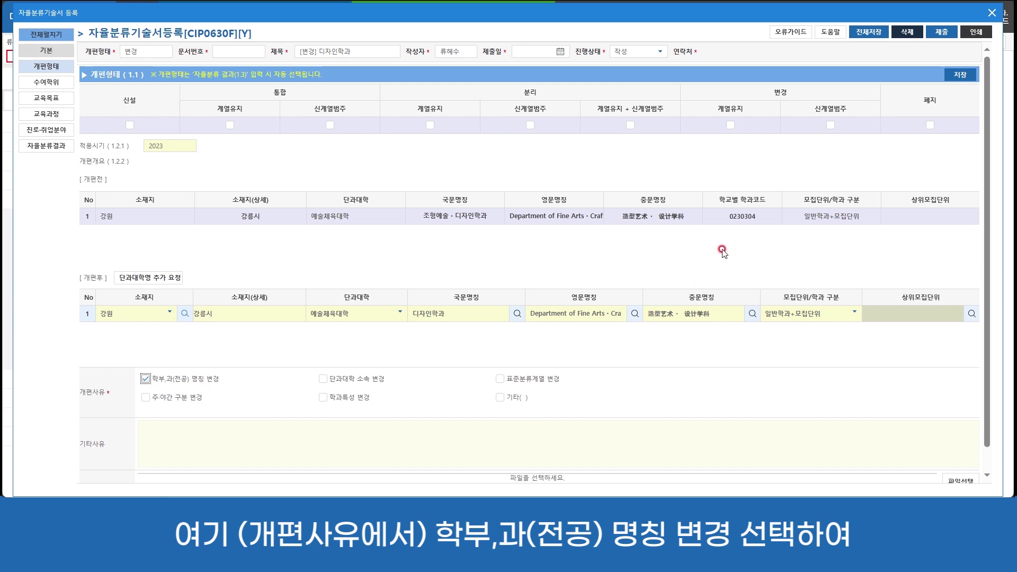
left_click(958, 79)
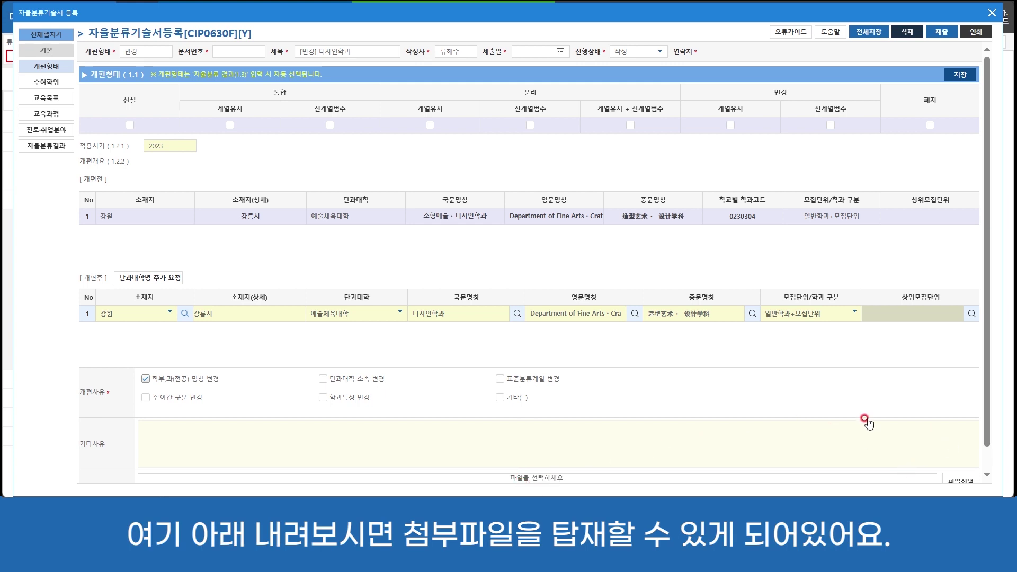
scroll(838, 418, "down", 1)
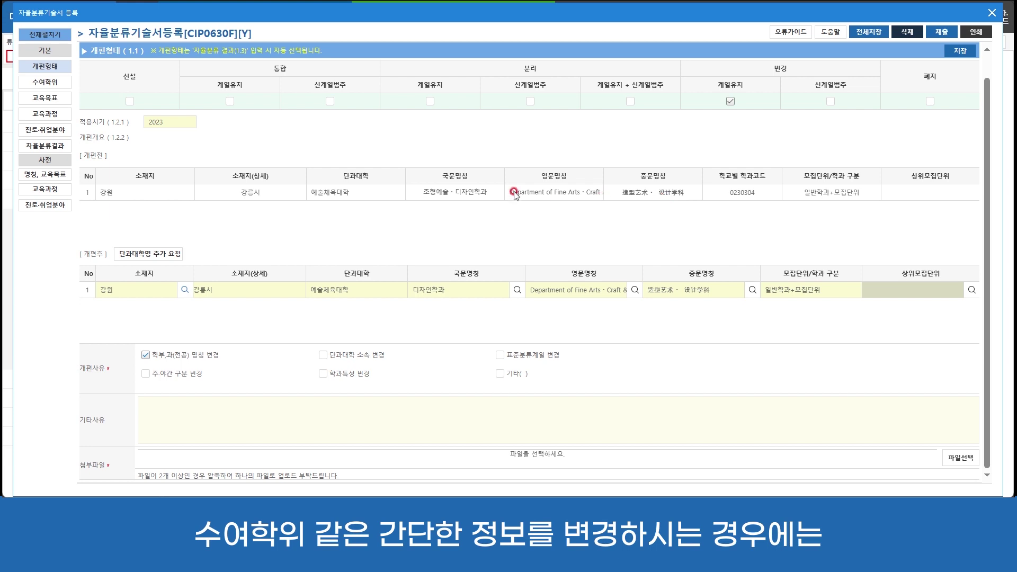
Check the 수여학위 section and load the 개편전 data into the 개편후 교육목표 of 디자인학과
left_click(45, 83)
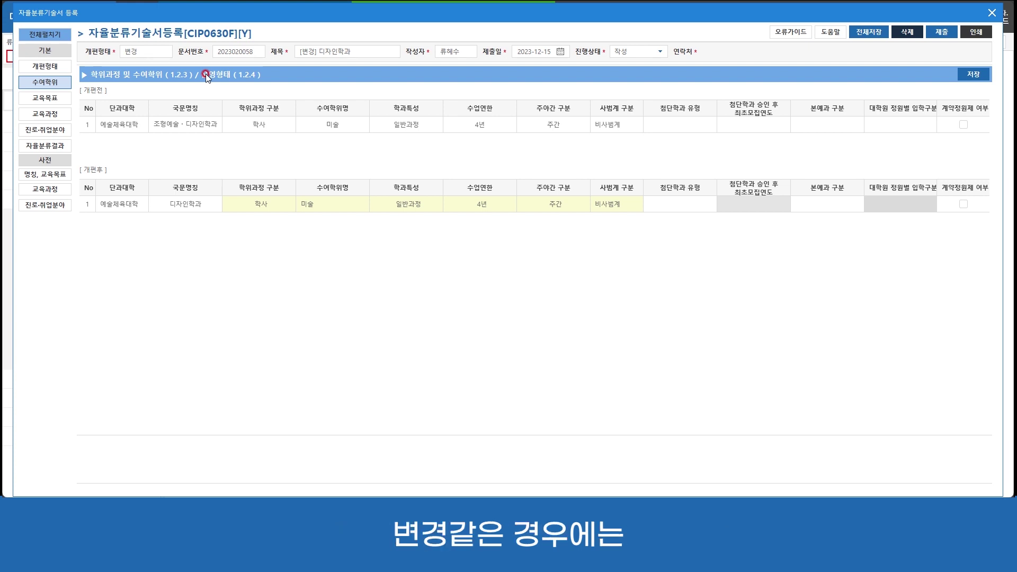
left_click(74, 100)
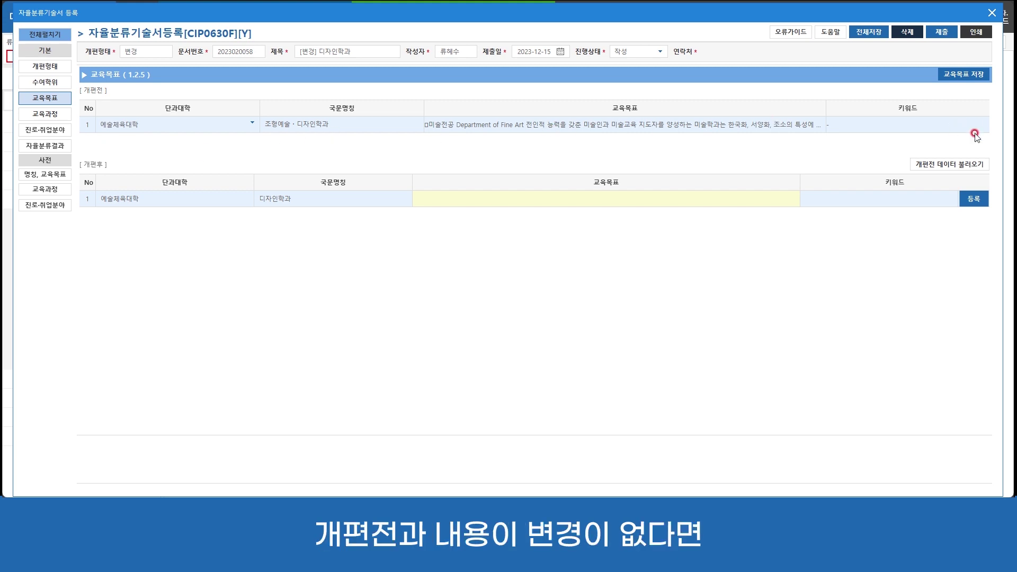
left_click(967, 166)
left_click(580, 63)
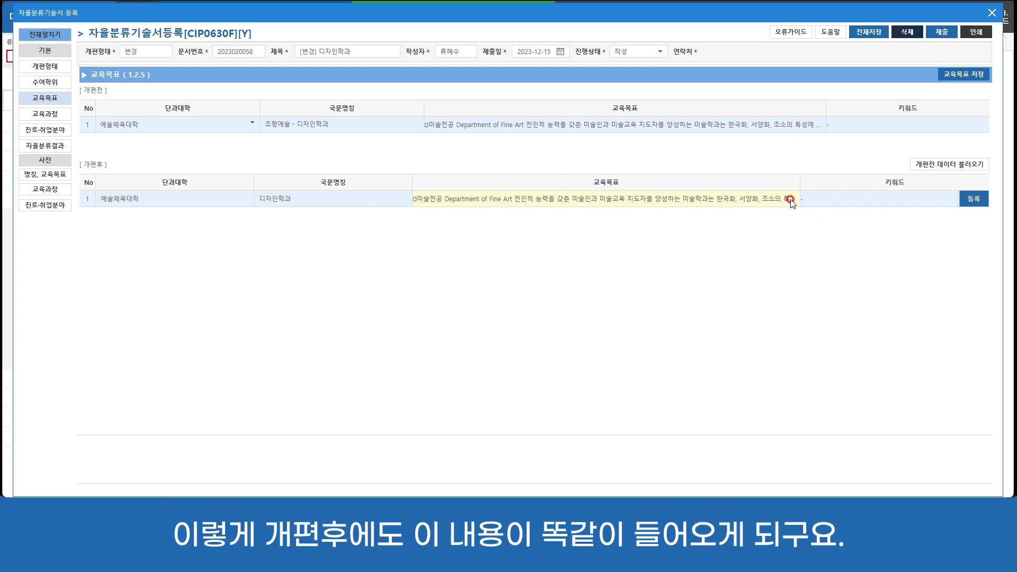
Load the 개편전 data into the 개편후 rows of 교육과정 and 진로·취업분야
left_click(52, 118)
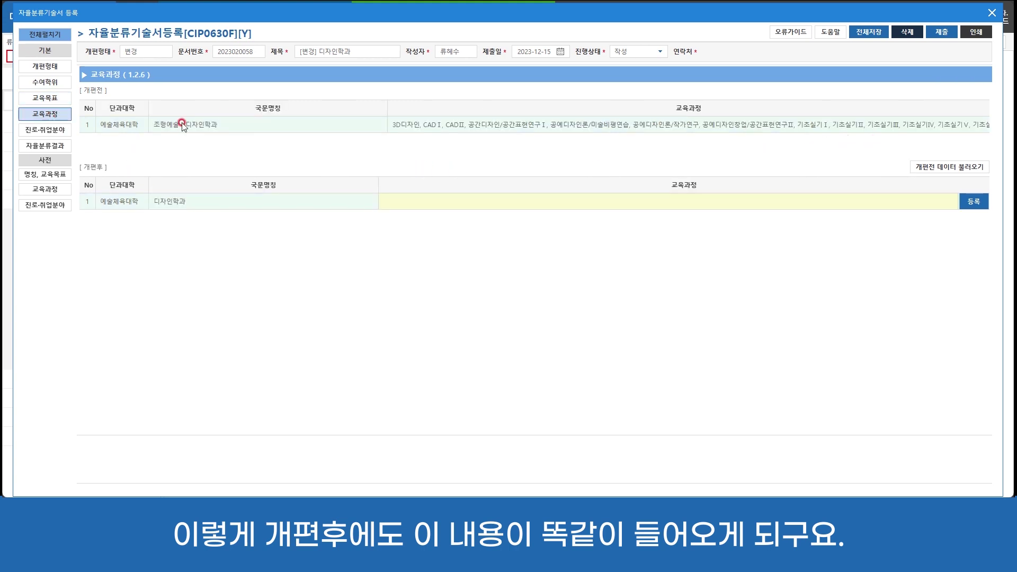
left_click(950, 166)
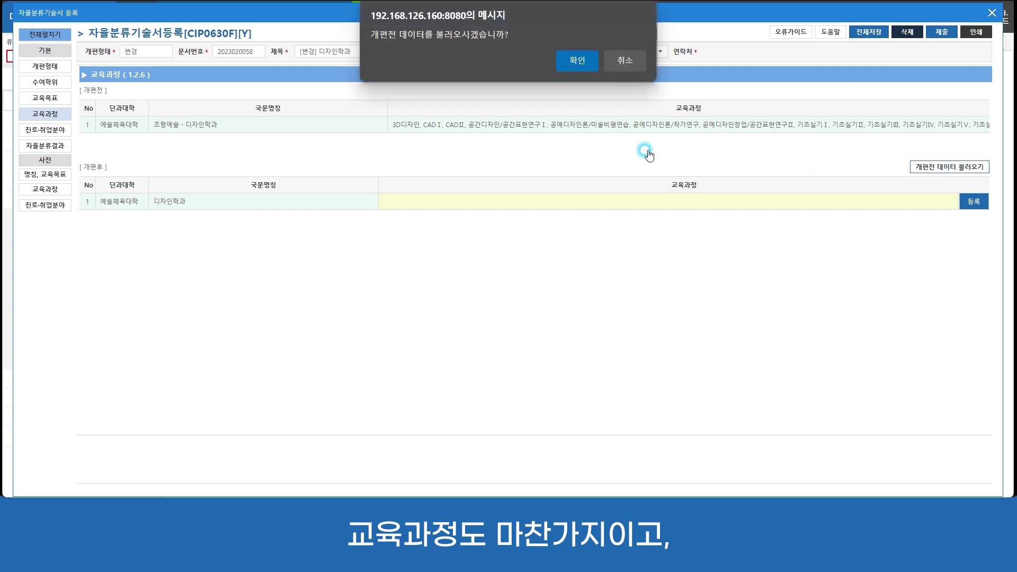
left_click(577, 63)
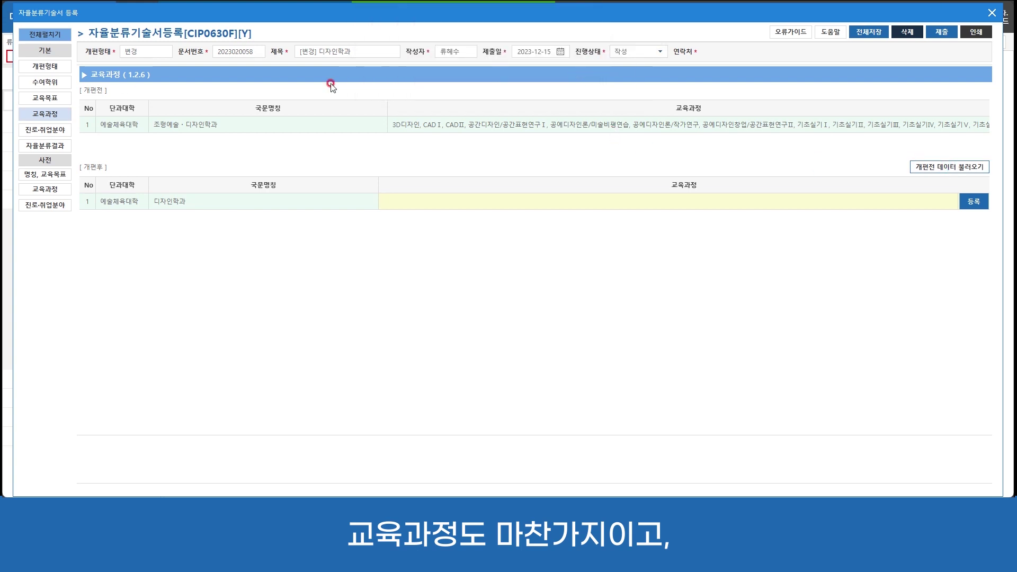
left_click(58, 132)
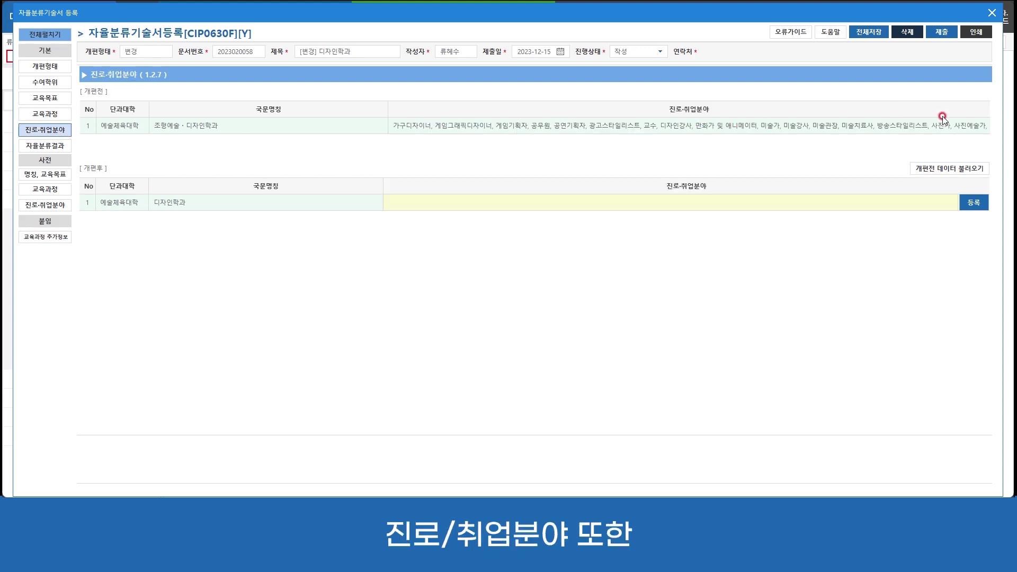
left_click(930, 169)
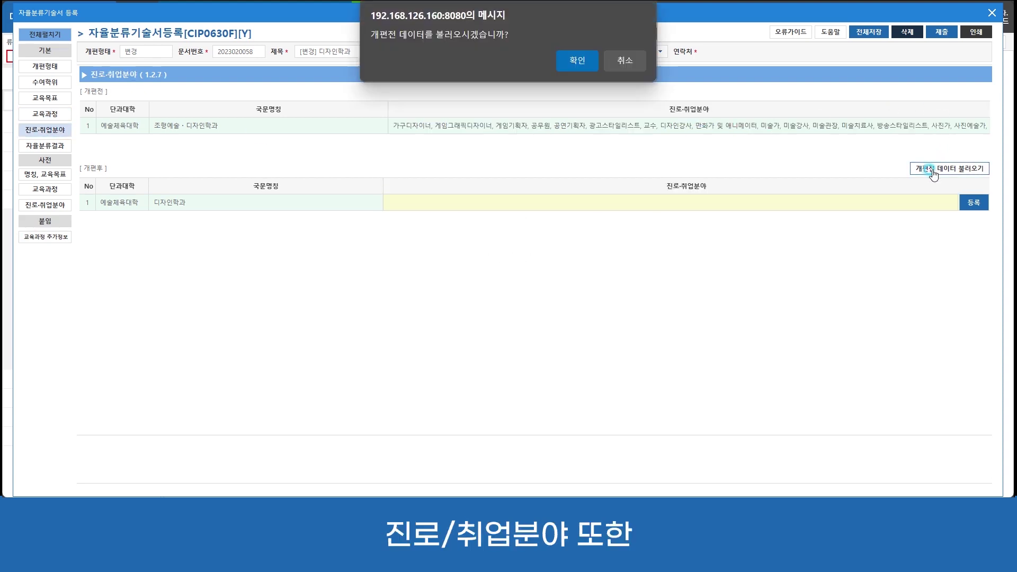
left_click(564, 62)
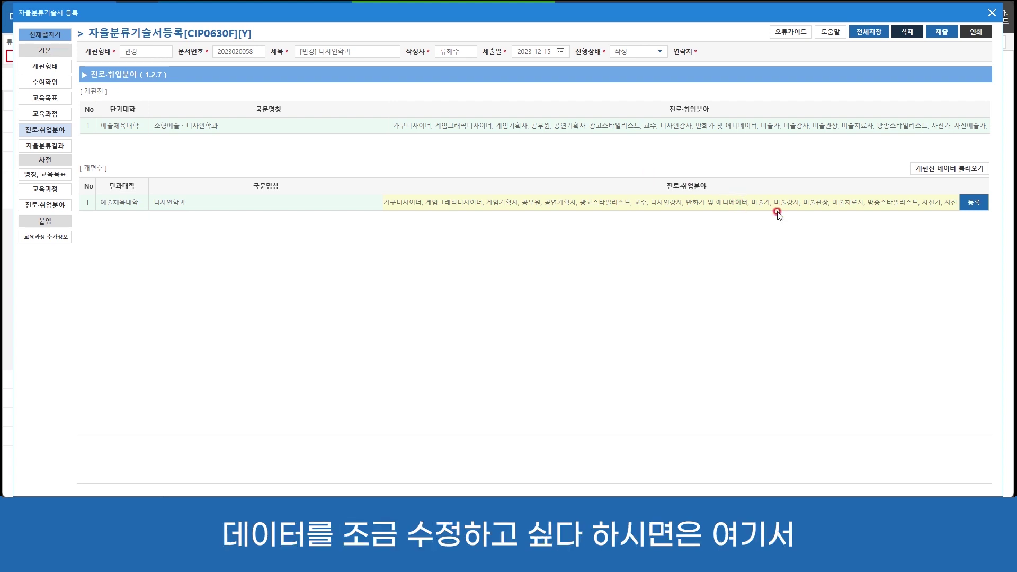
View the editable 진로·취업분야 entries of 디자인학과, close them and return to 교육과정
left_click(974, 202)
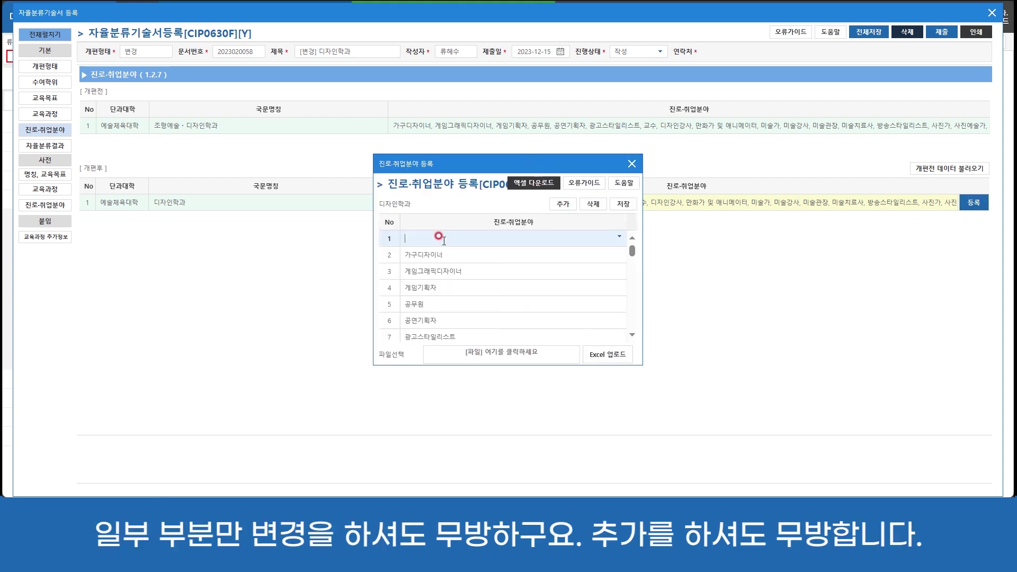
left_click(632, 163)
left_click(576, 84)
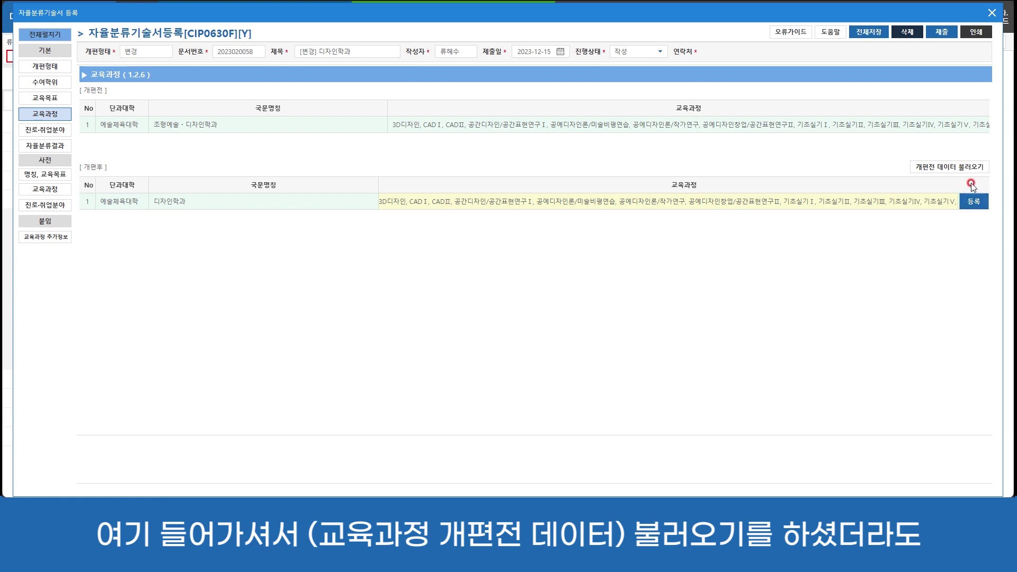
Look through the 교육과정 registration list of 디자인학과 for courses with missing details and close it
left_click(971, 203)
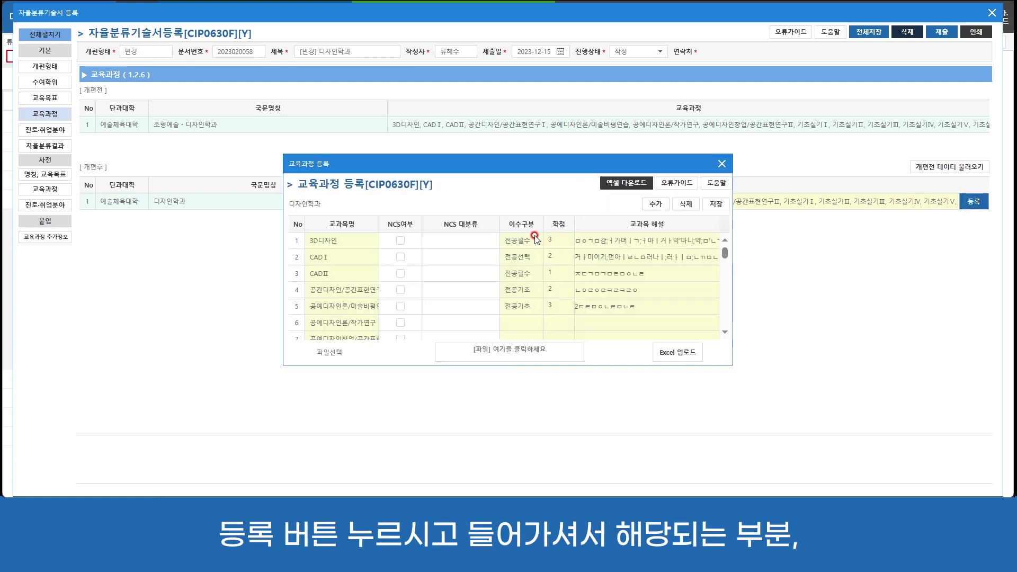
scroll(534, 254, "down", 6)
left_click(534, 272)
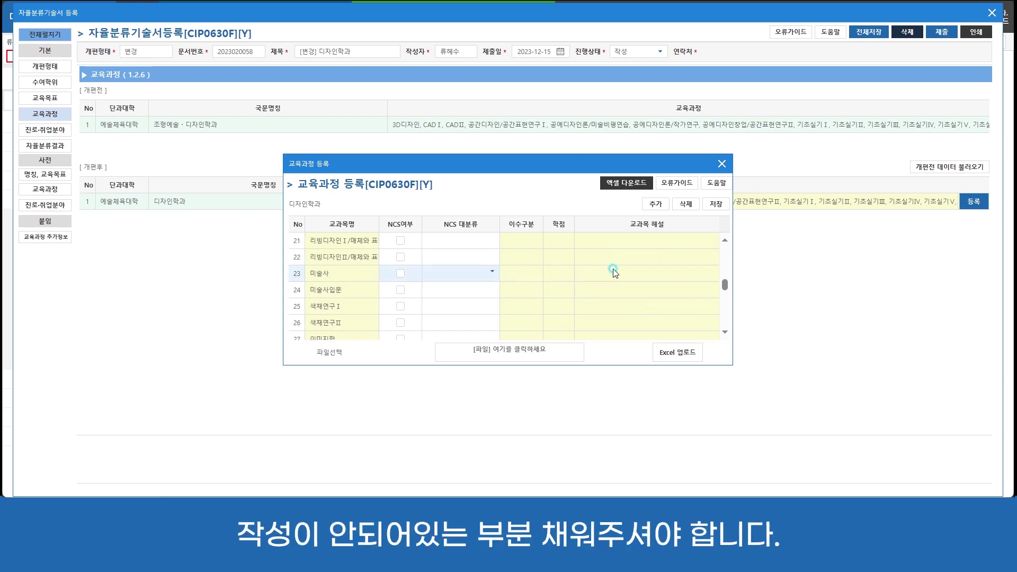
left_click(667, 271)
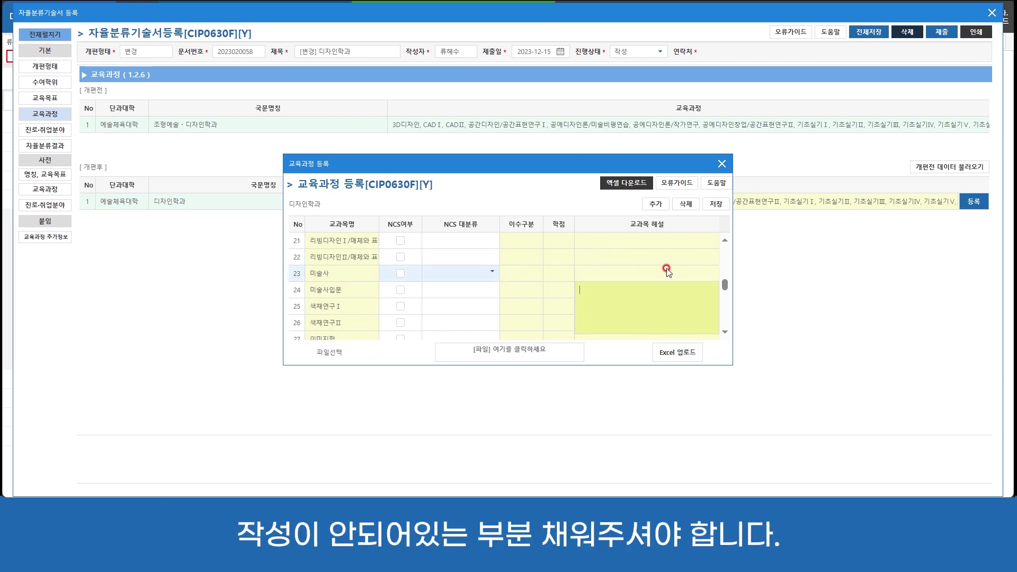
left_click(631, 184)
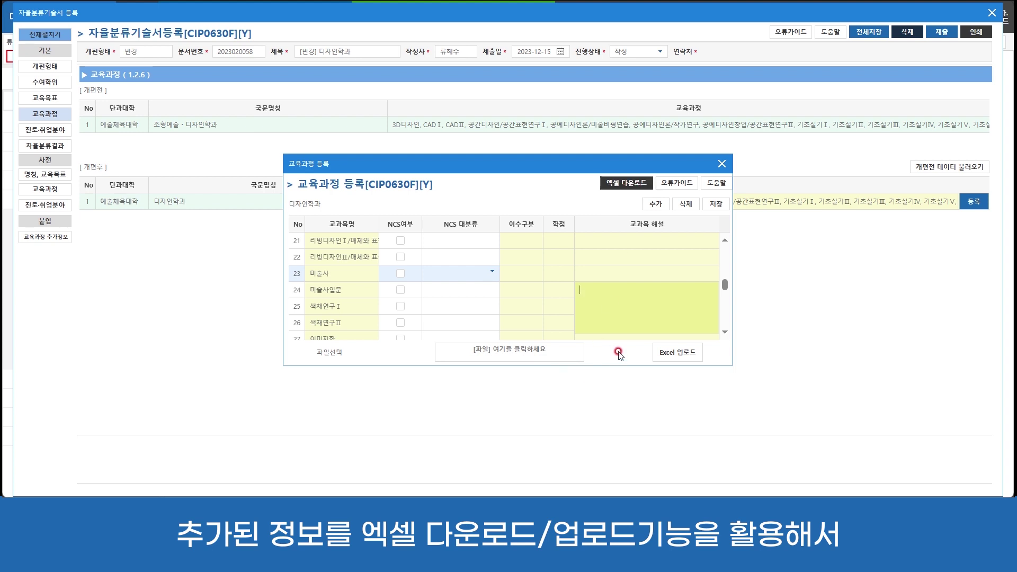
left_click(721, 164)
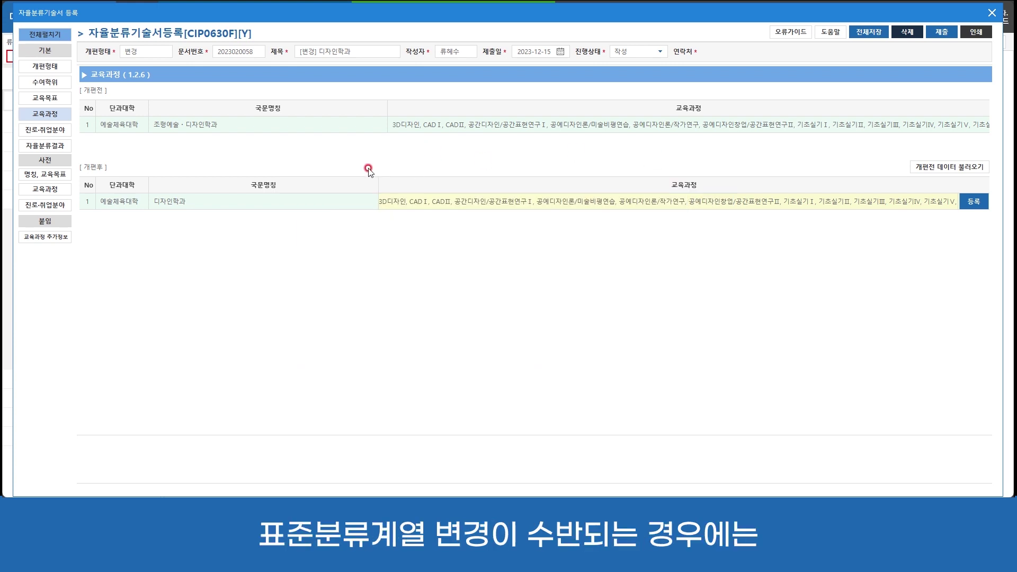
Set the 자율분류근거 in the 자율분류결과 section to 해당없음
left_click(45, 146)
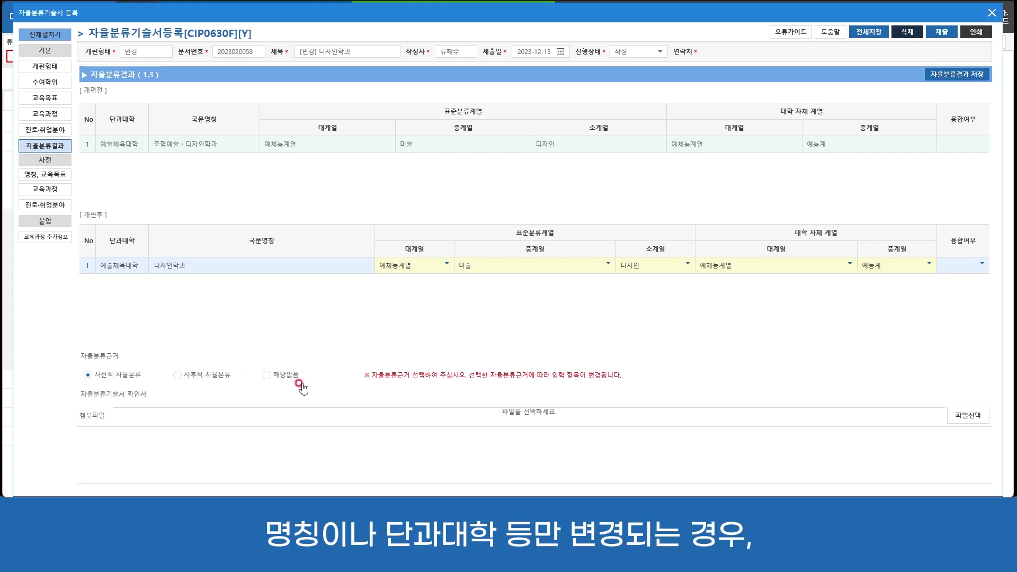
left_click(271, 377)
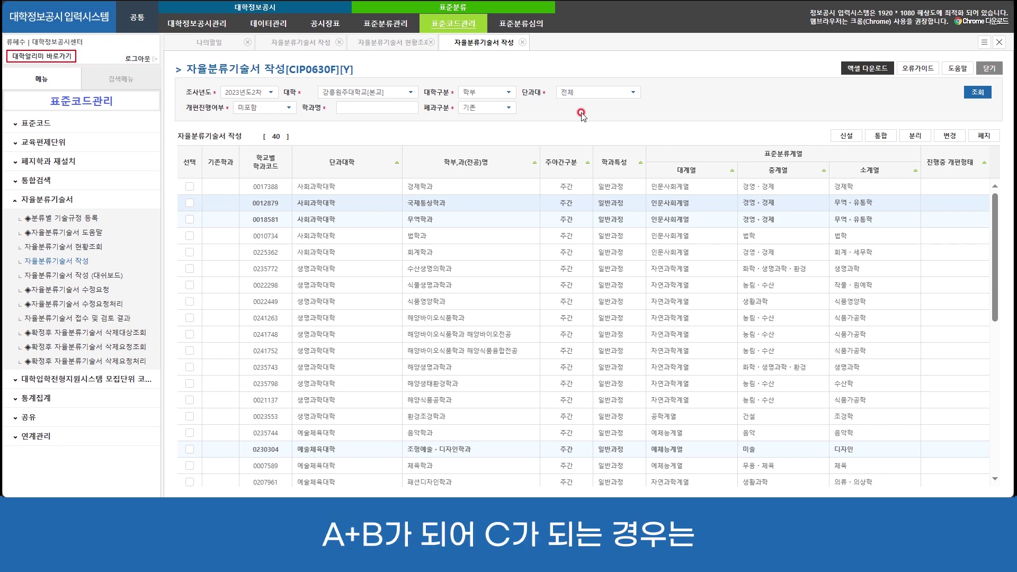
Open a 통합 statement for 수산생명의학과 and 식물생명과학과 without a retained department, and close it unsaved
left_click(185, 270)
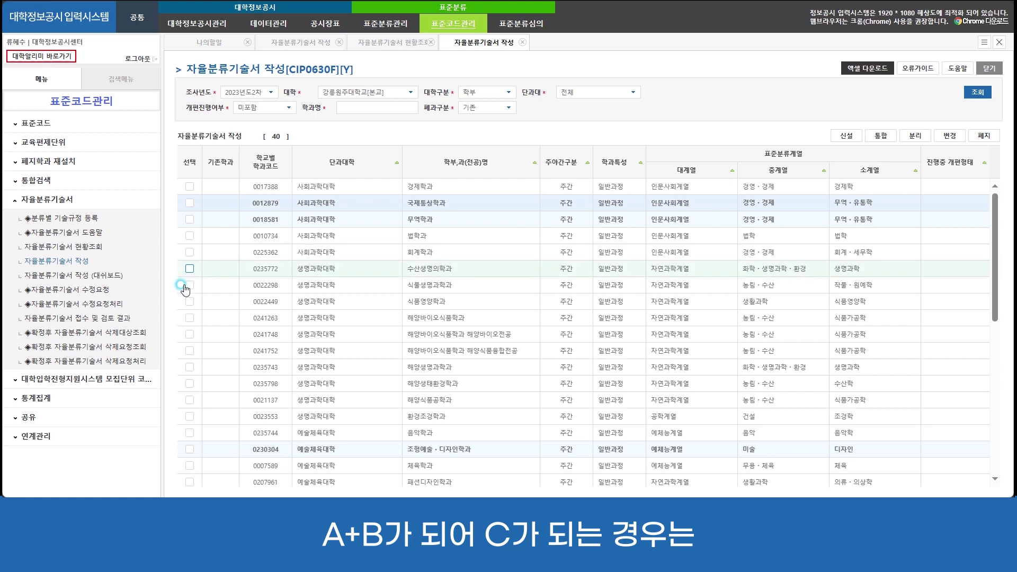
left_click(189, 285)
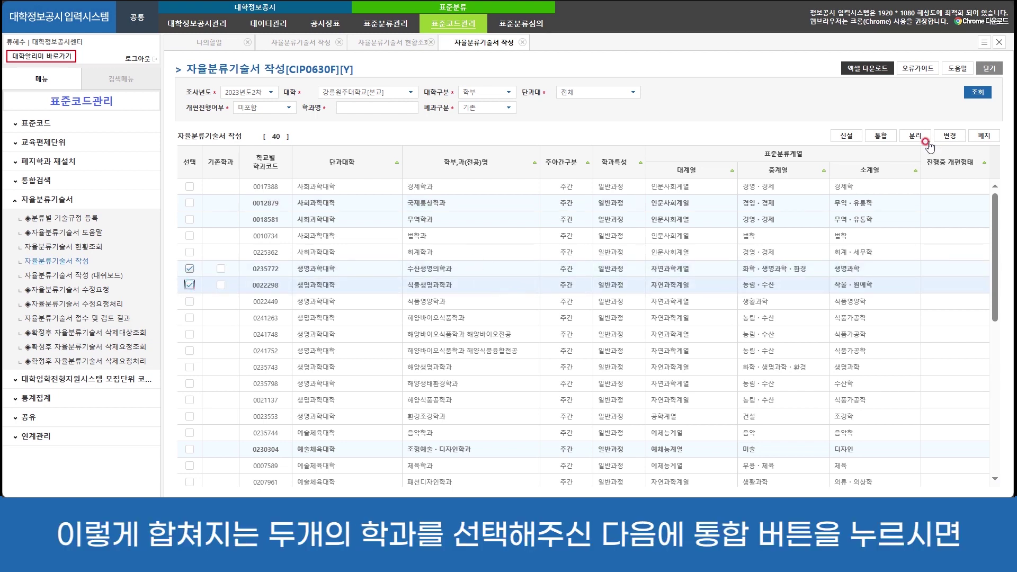
left_click(881, 136)
left_click(577, 60)
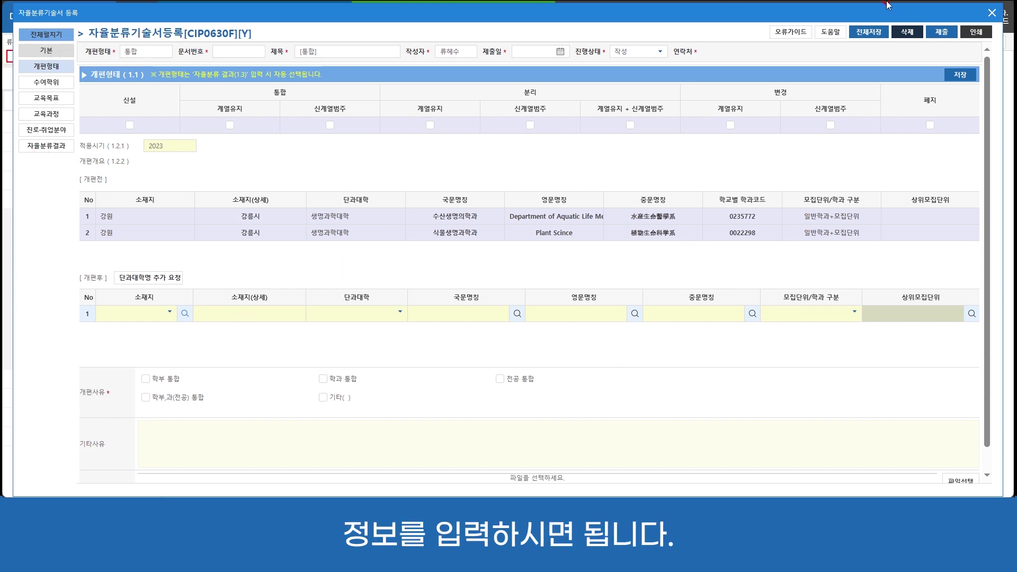
left_click(990, 13)
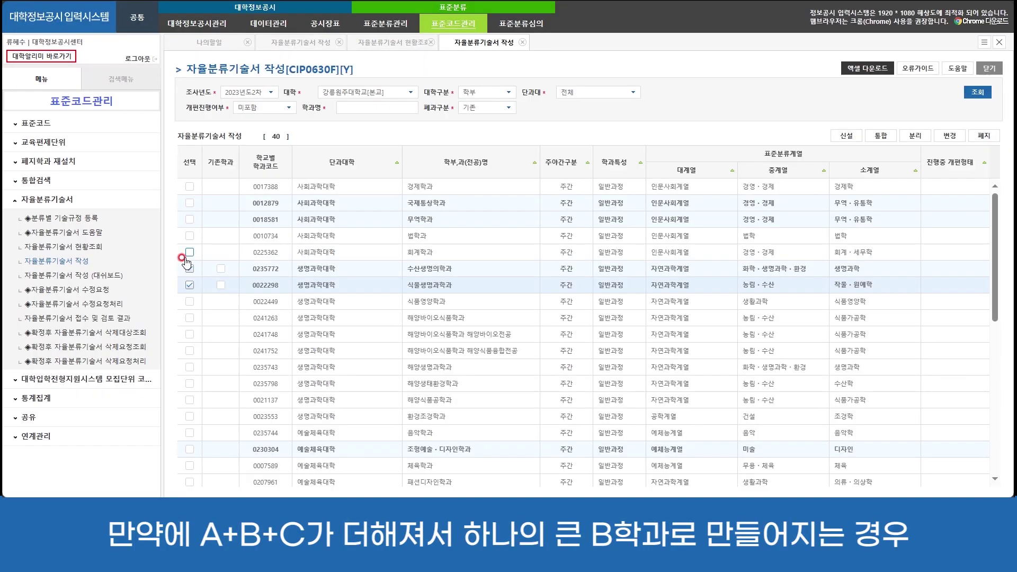
Open a 통합 statement for 수산생명의학과, 식물생명과학과 and 식품영양학과, with 식물생명과학과 marked as the 기존학과
left_click(189, 301)
left_click(190, 270)
left_click(468, 288)
left_click(218, 285)
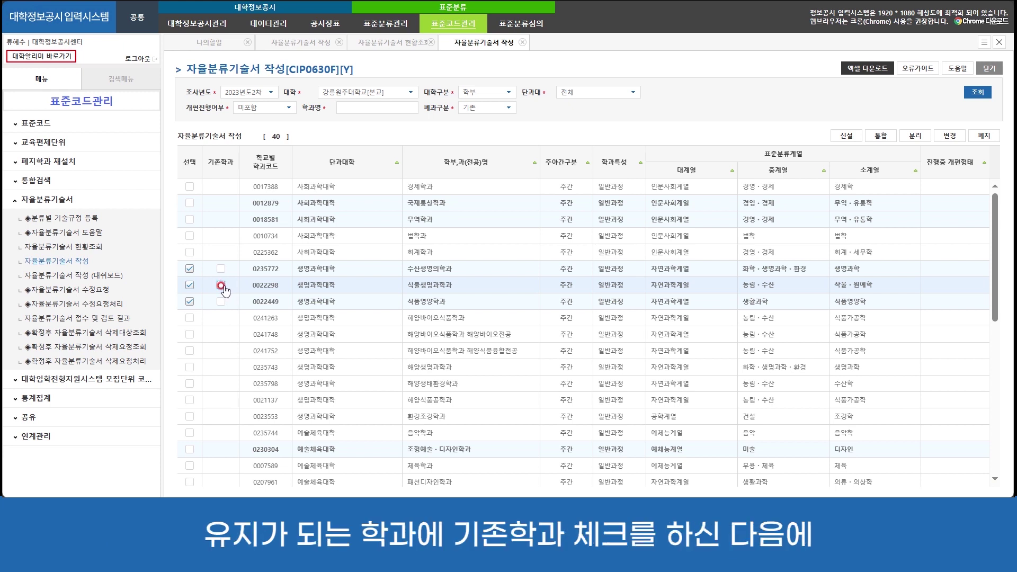
left_click(922, 134)
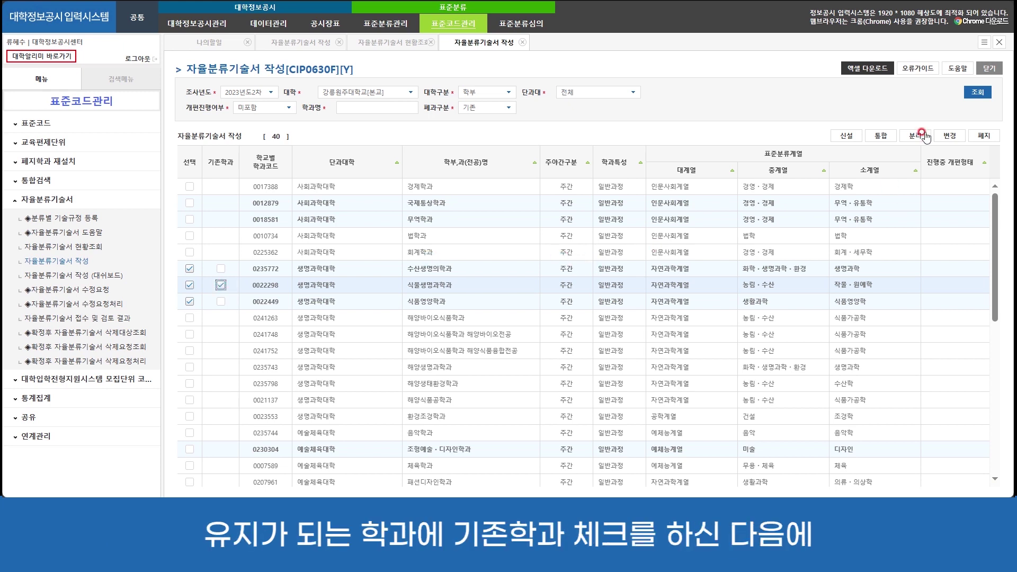
left_click(881, 136)
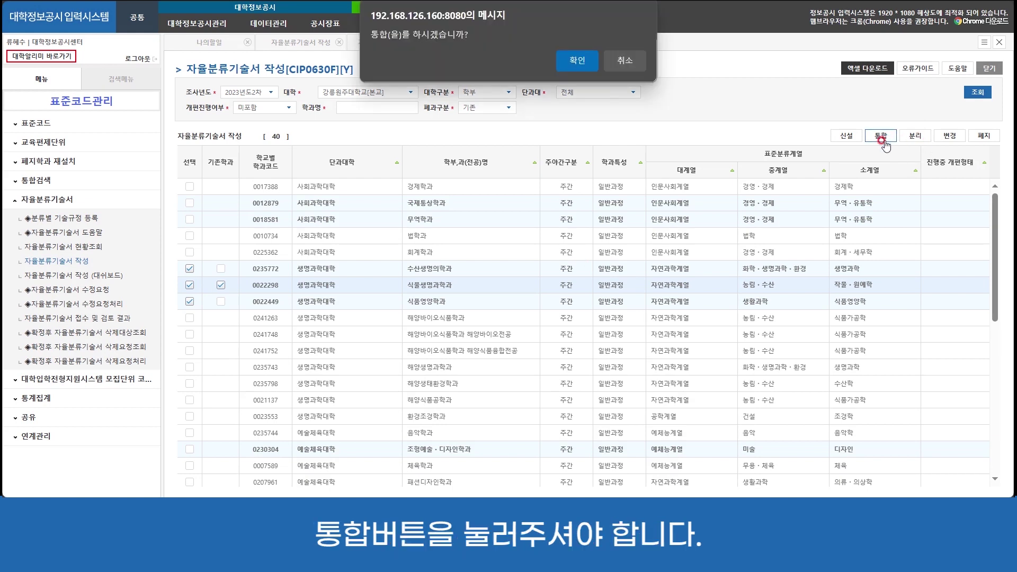
left_click(581, 61)
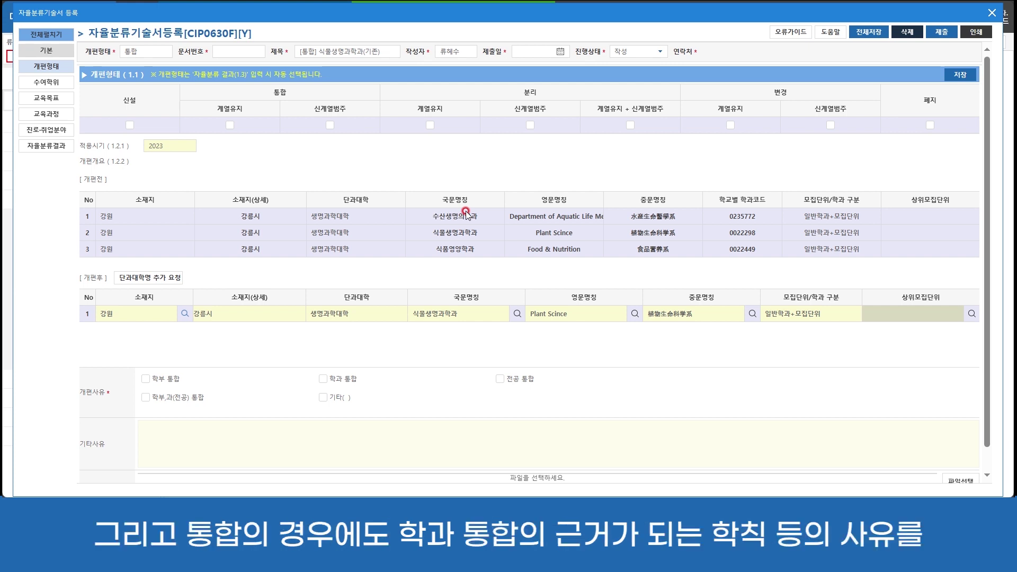
scroll(444, 342, "down", 1)
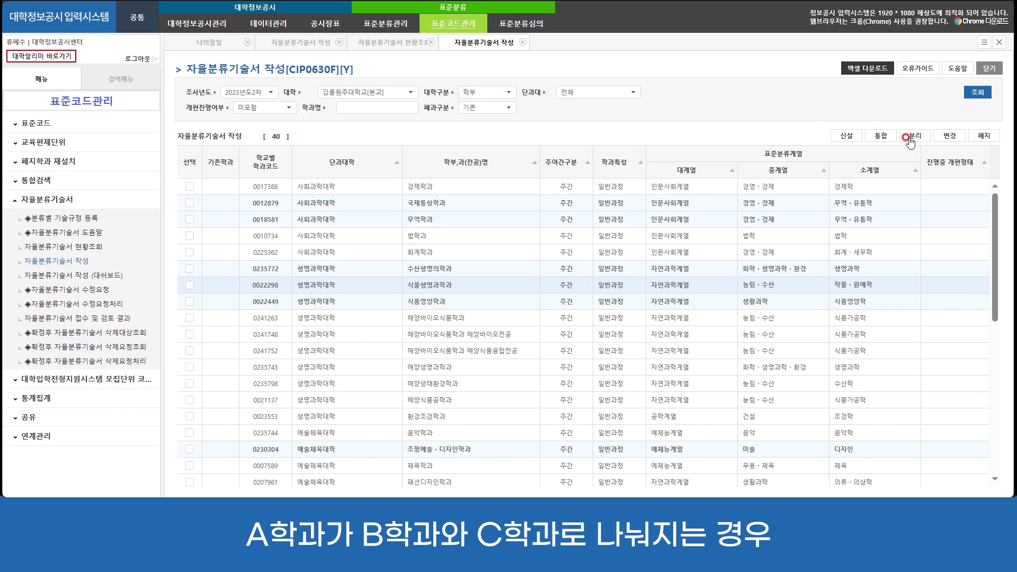
Open a 분리 statement for 법학과 without a retained department and add a row under 개편후
left_click(189, 236)
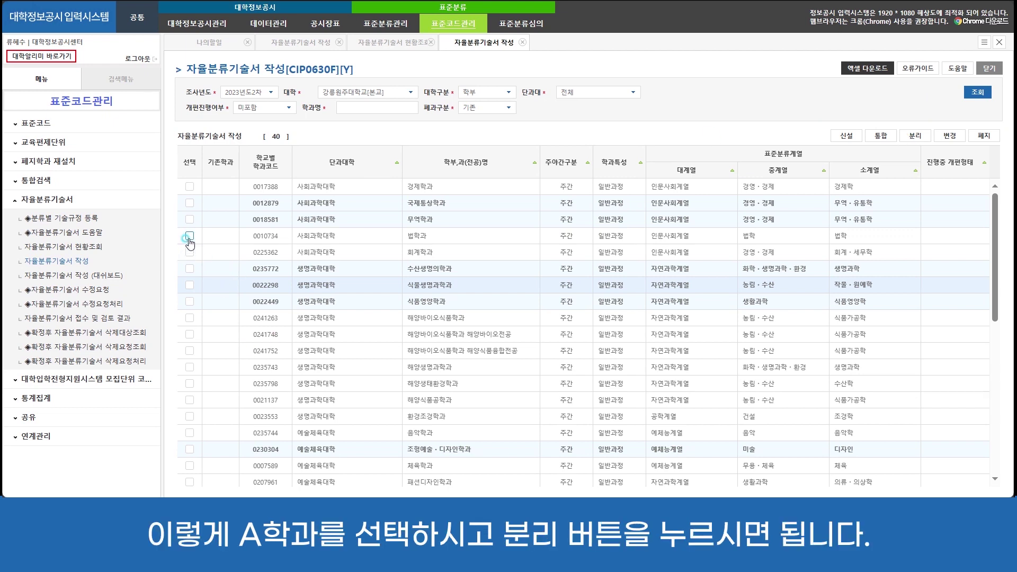
left_click(914, 137)
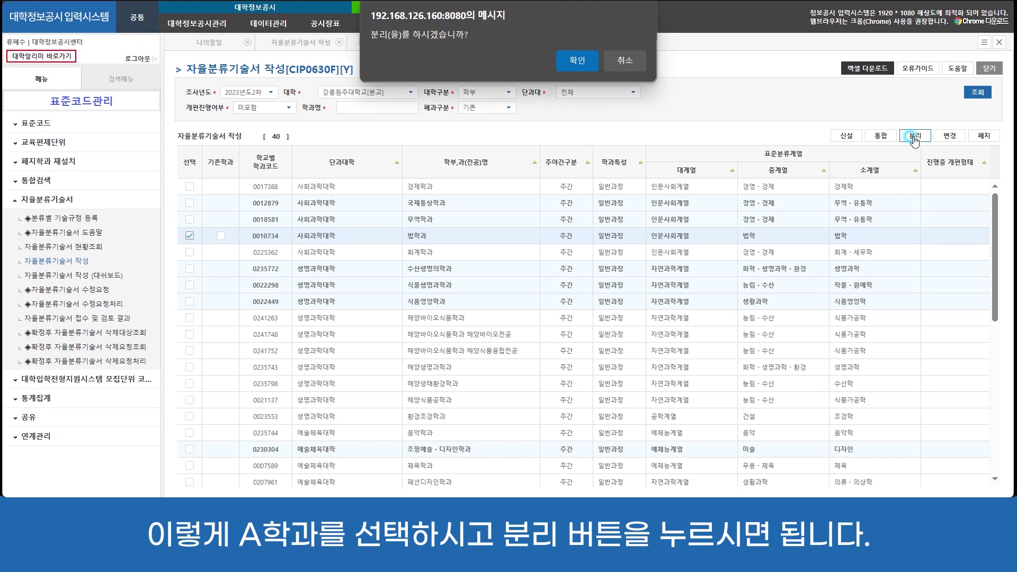
left_click(571, 62)
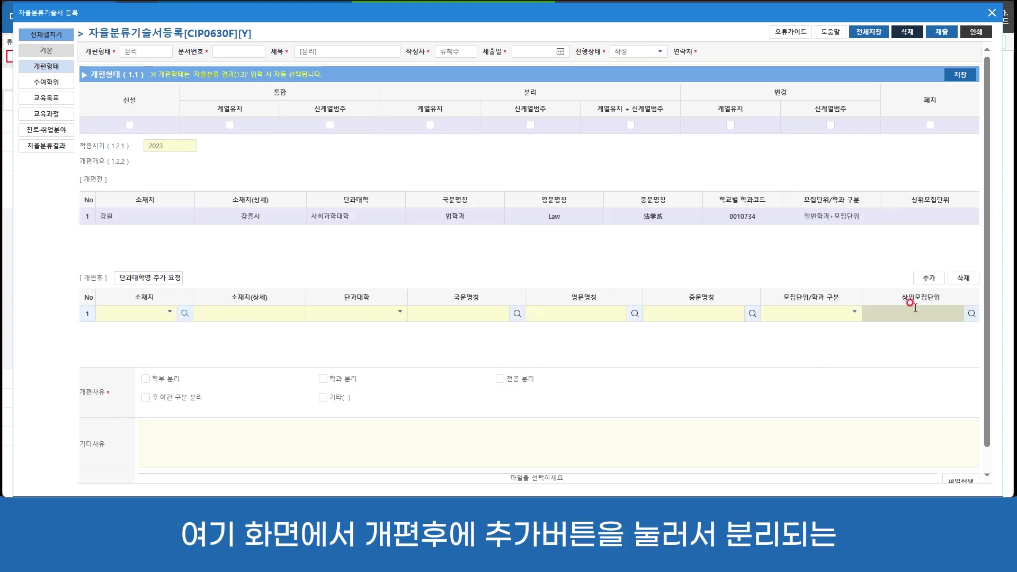
left_click(928, 279)
left_click(138, 315)
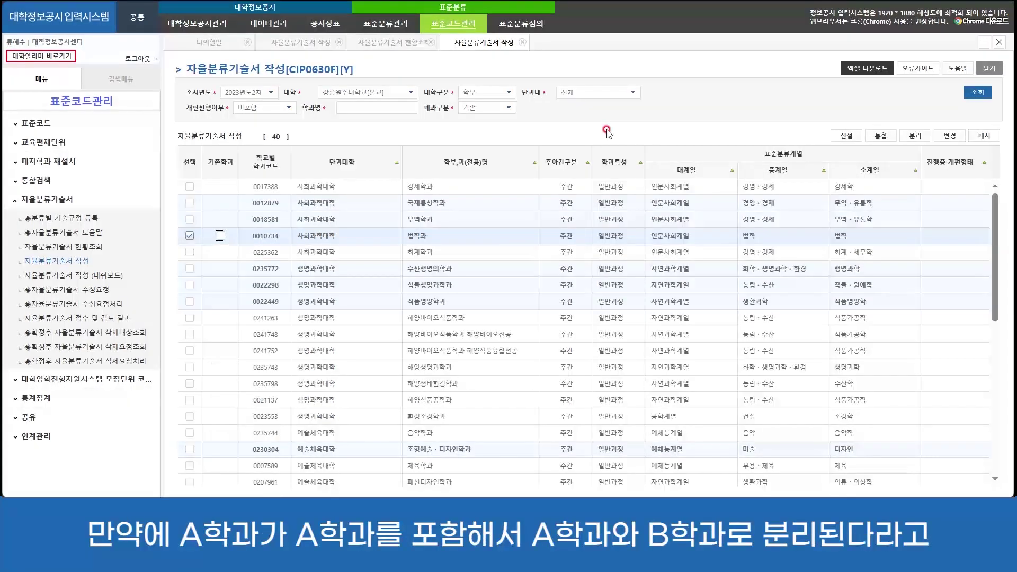
Open a 분리 statement for 법학과 marked as 기존학과, add a second 개편후 row, and close it unsaved
left_click(220, 236)
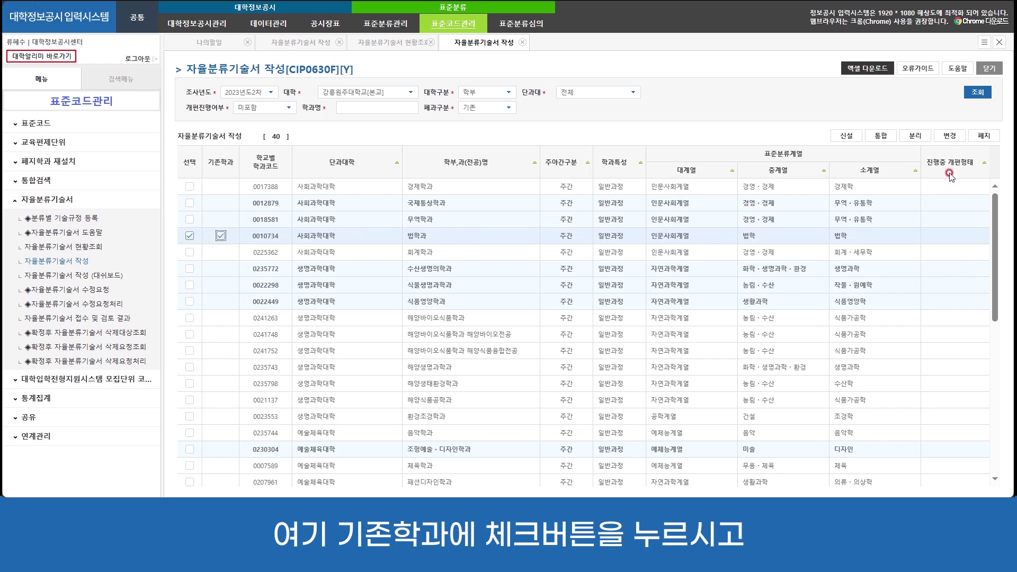
left_click(918, 136)
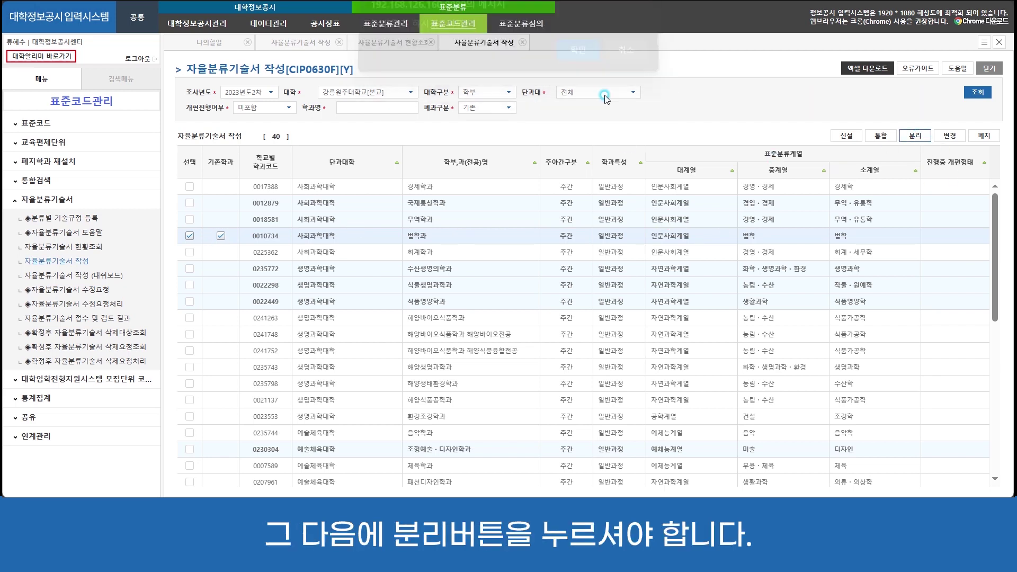
left_click(578, 55)
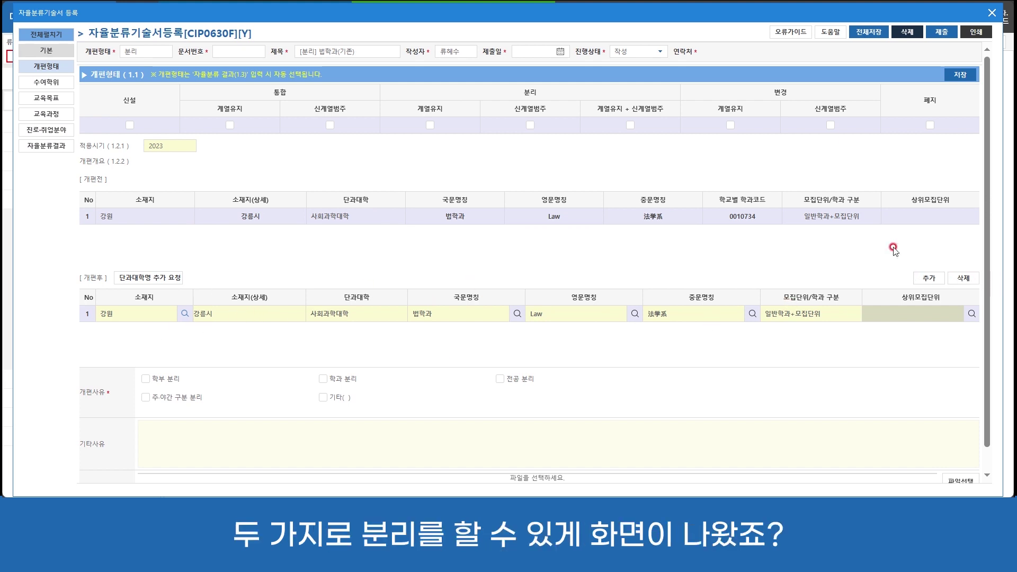
left_click(923, 279)
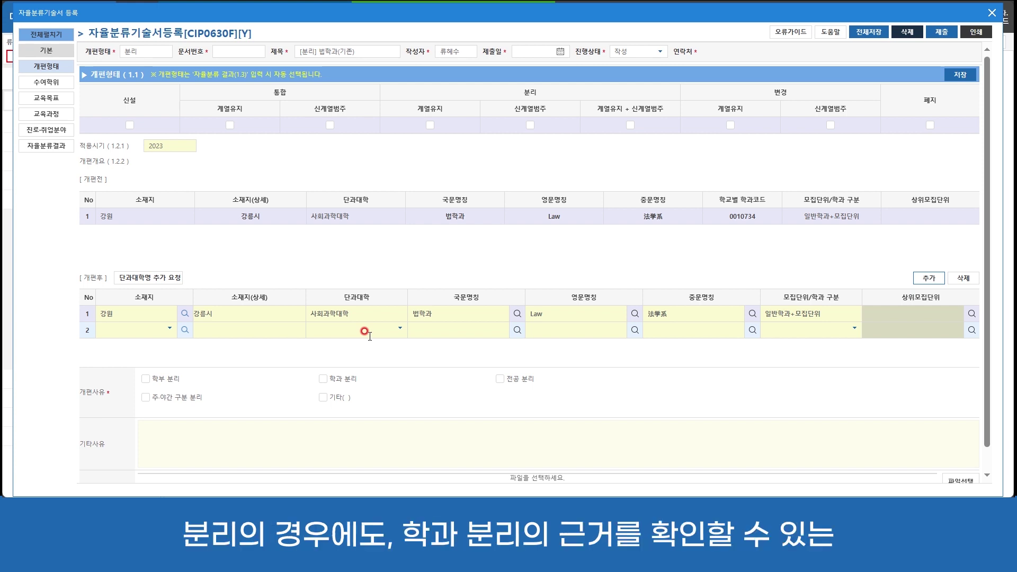
scroll(588, 399, "down", 1)
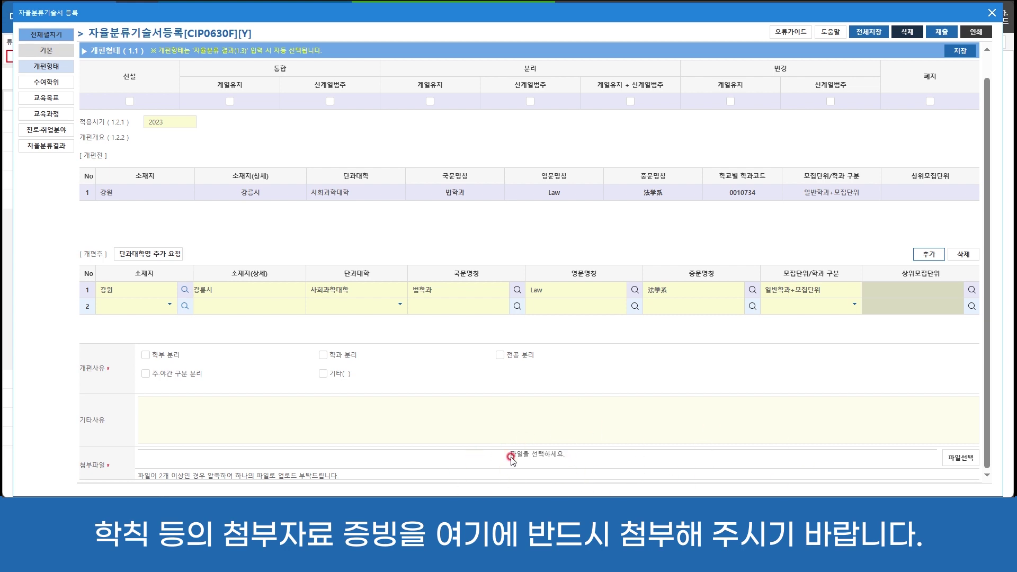
left_click(990, 12)
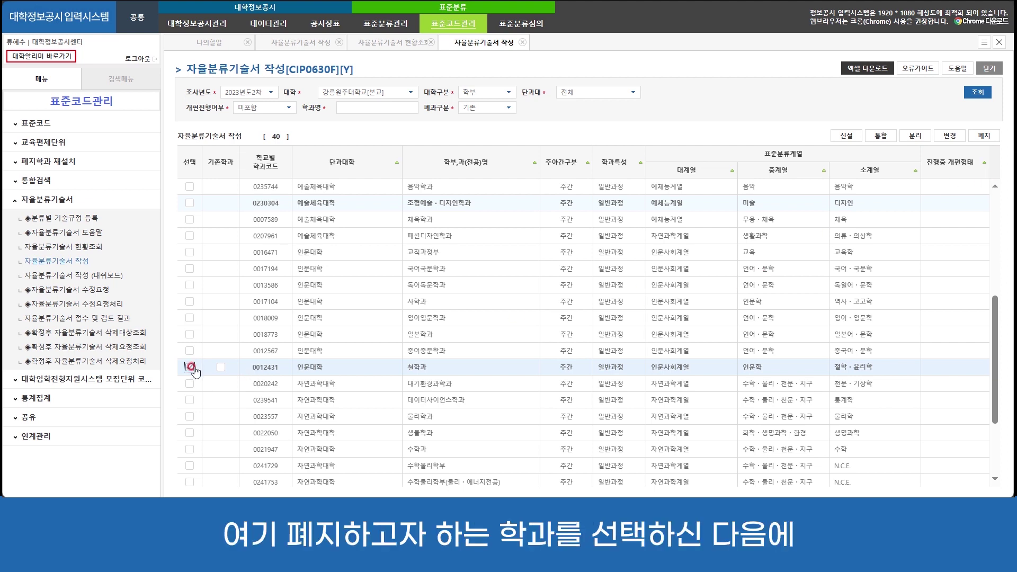
Create a 폐지 statement for 철학과 with the reason 학부,과(전공) 폐지, save it and submit it
left_click(984, 136)
left_click(576, 62)
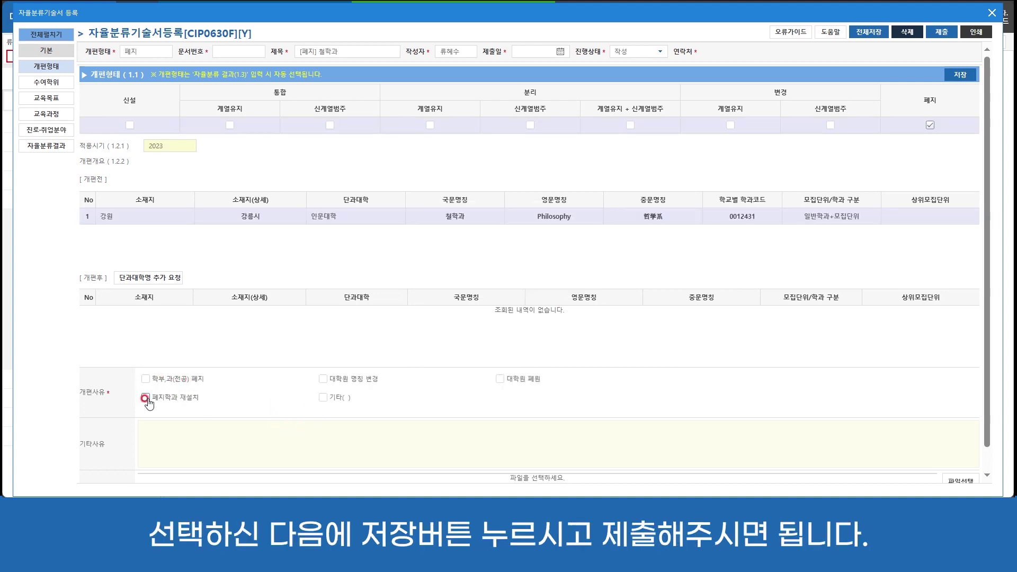
left_click(157, 376)
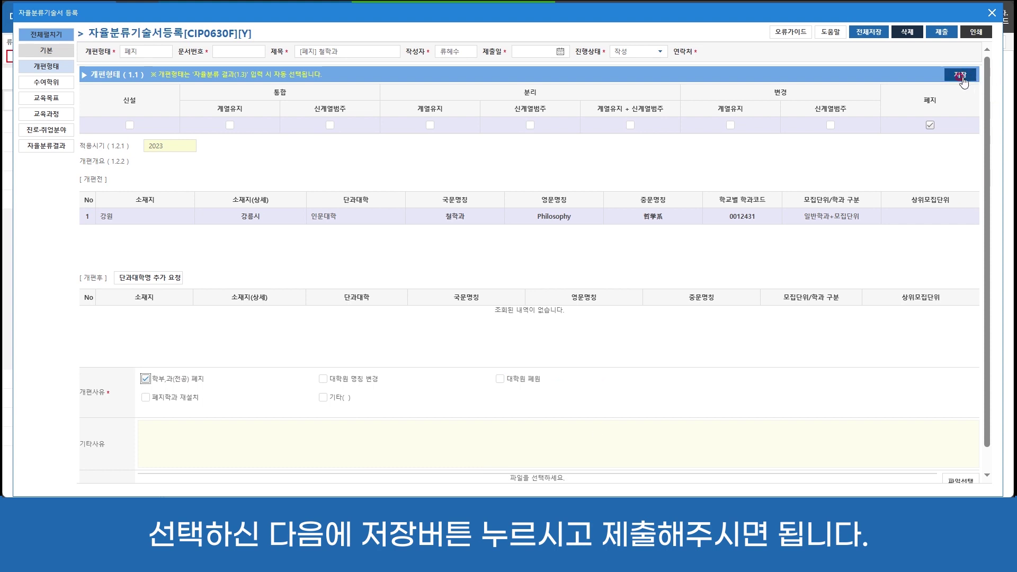
left_click(964, 76)
left_click(942, 34)
left_click(571, 56)
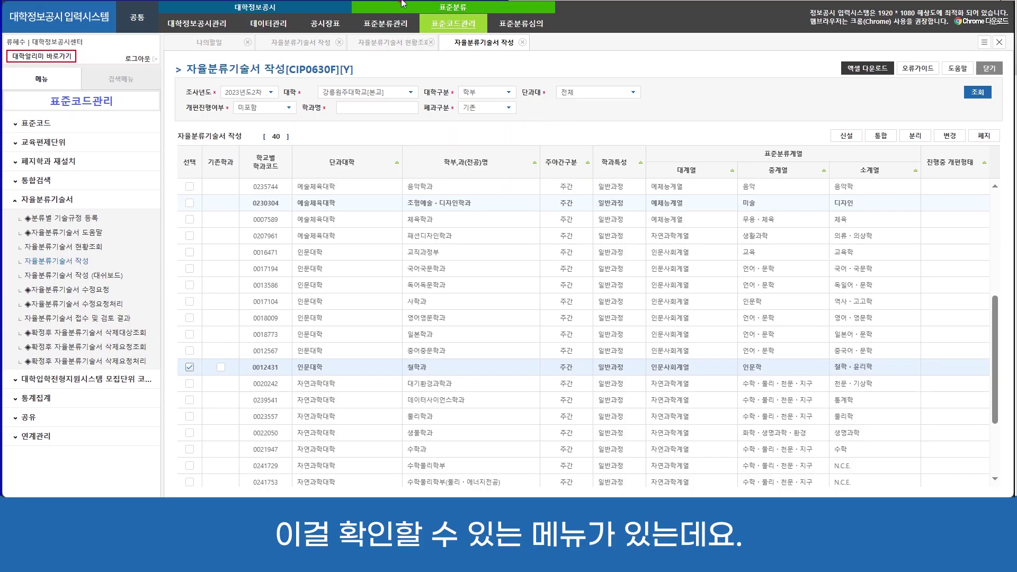
Query the self-classification statements for 2023년도2차 in 자율분류기술서 현황조회
left_click(125, 200)
left_click(52, 200)
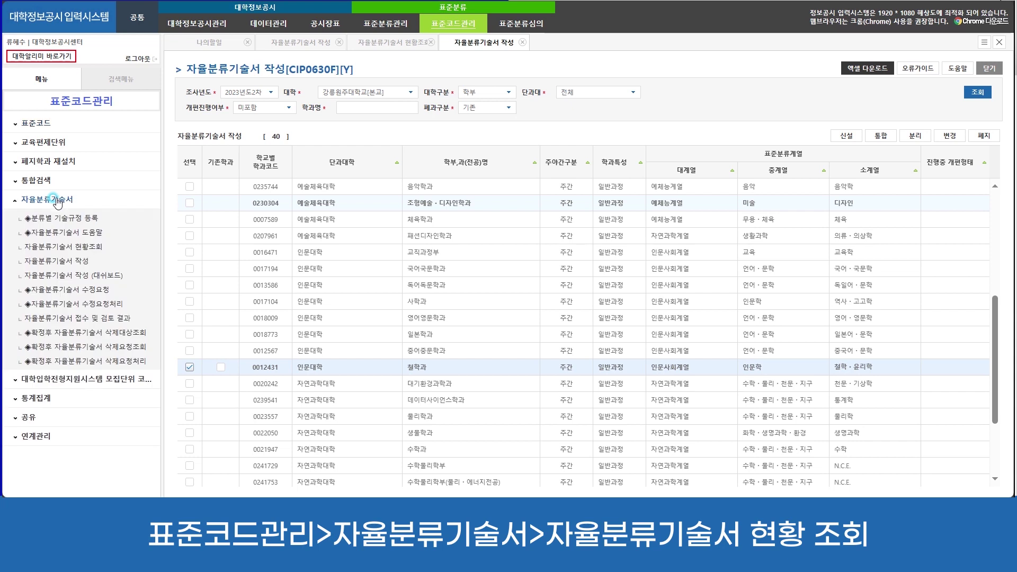
left_click(79, 249)
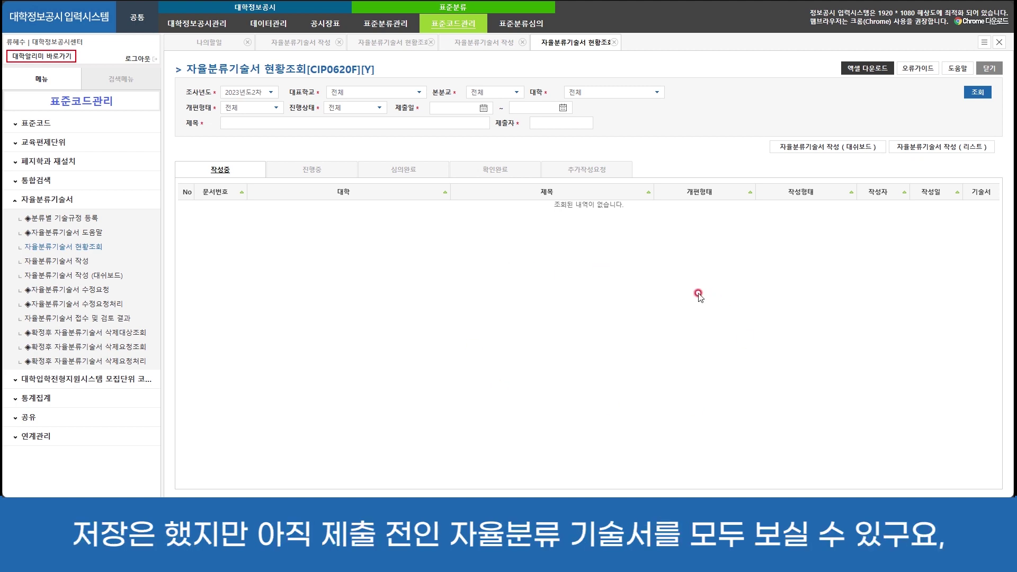
left_click(977, 96)
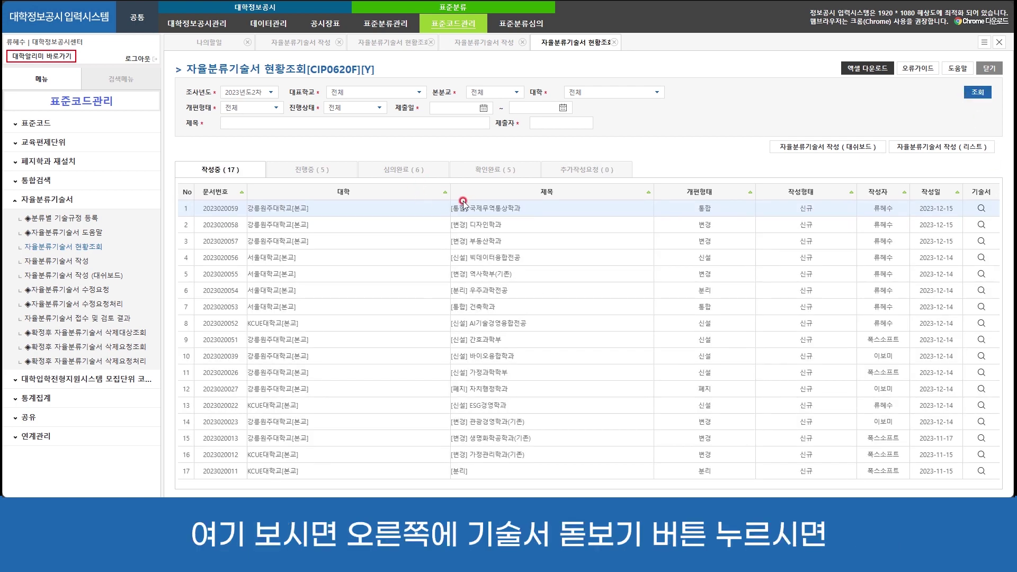
View the 통합 statement for 국제무역통상학과 from the 작성중 list and close it
left_click(981, 209)
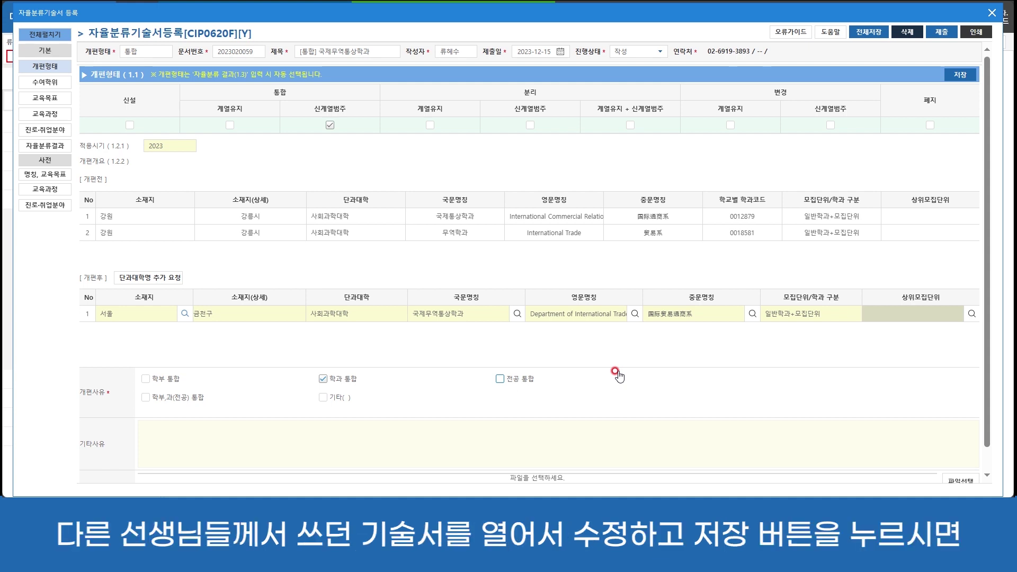
left_click(951, 77)
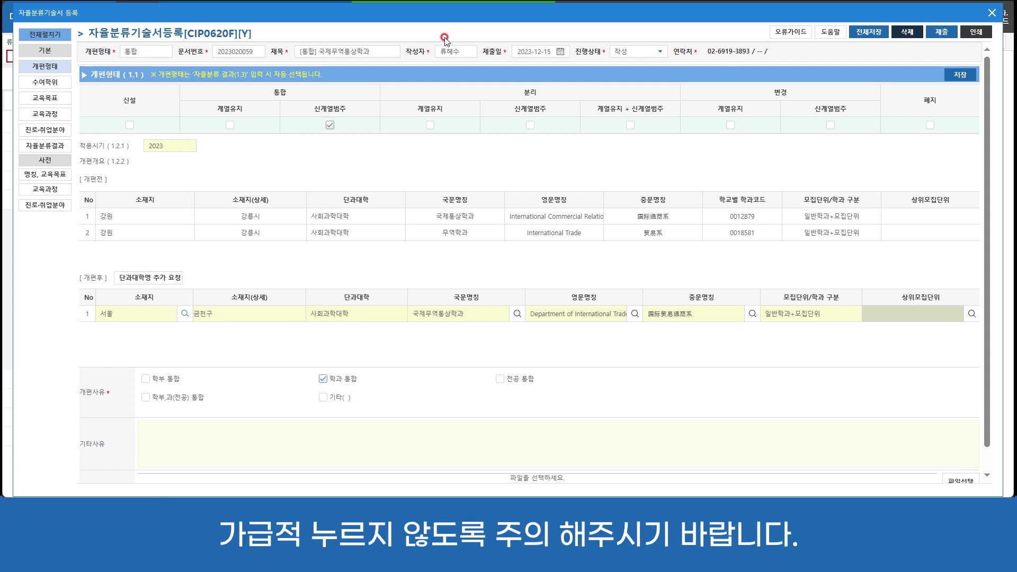
left_click(992, 12)
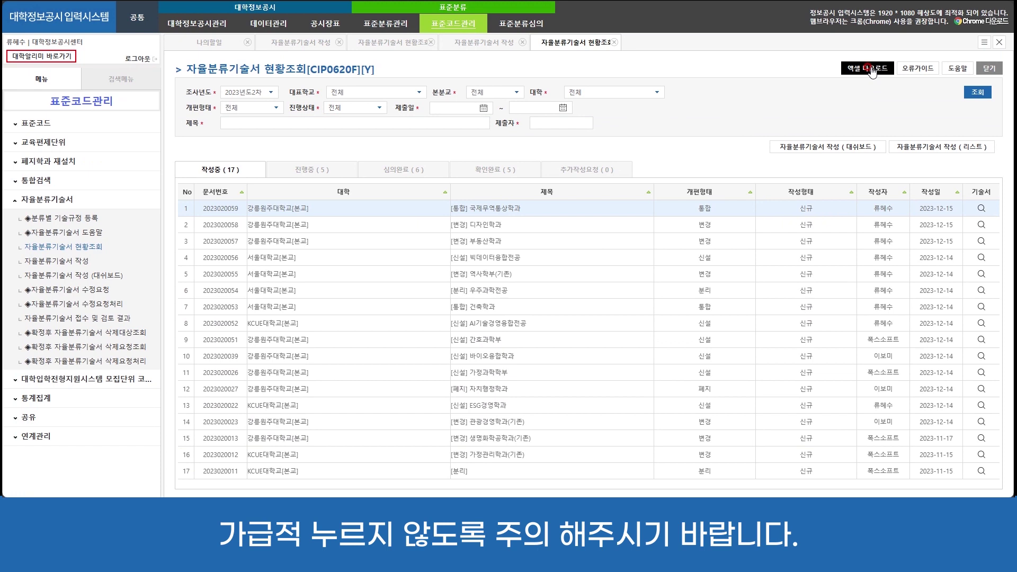
Review the statements listed under 진행중, 심의완료, 확인완료 and 추가작성요청, including the 코드확정일 column of 확인완료
left_click(309, 170)
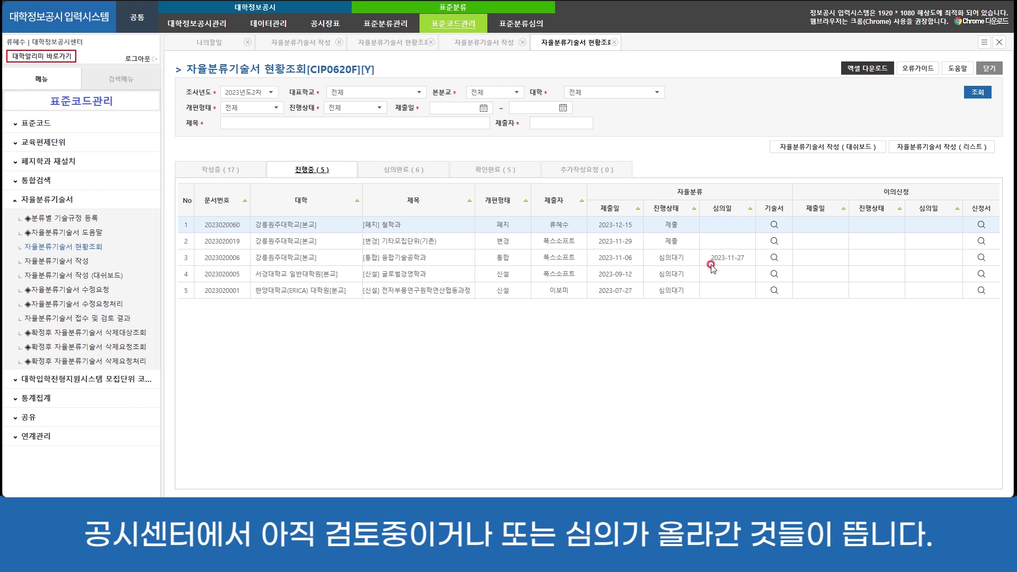
left_click(430, 169)
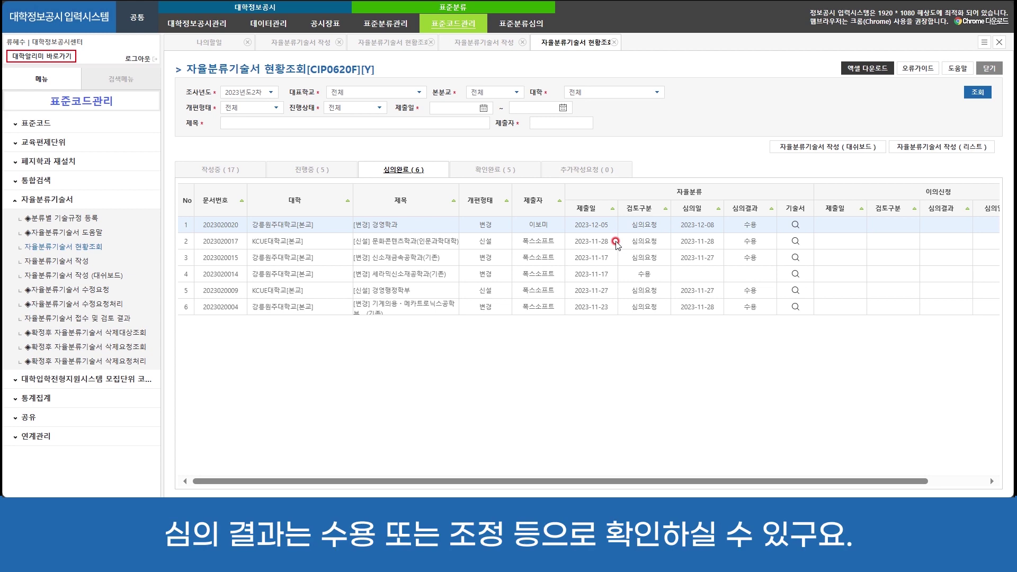
left_click(505, 175)
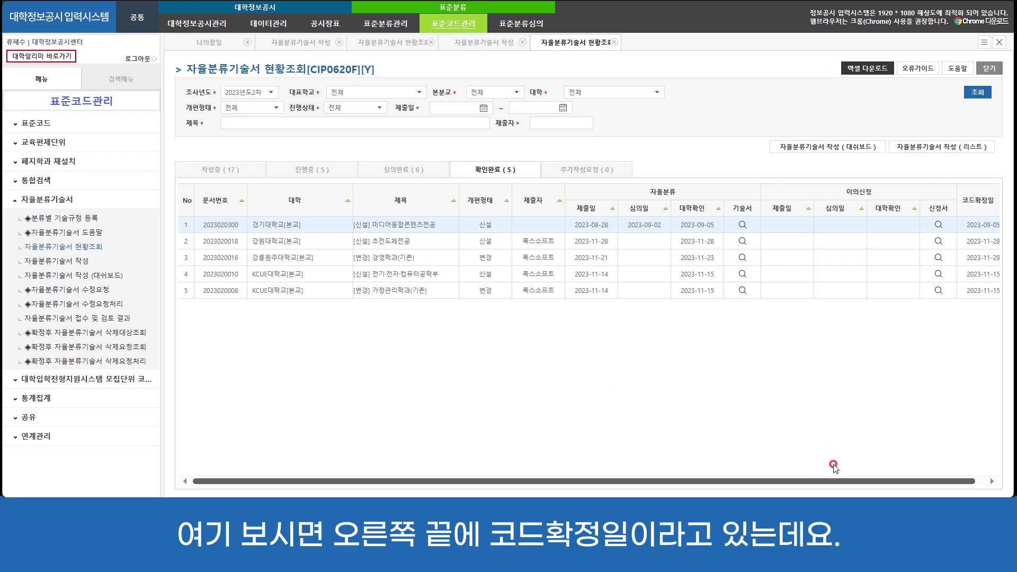
left_click_drag(832, 480, 927, 479)
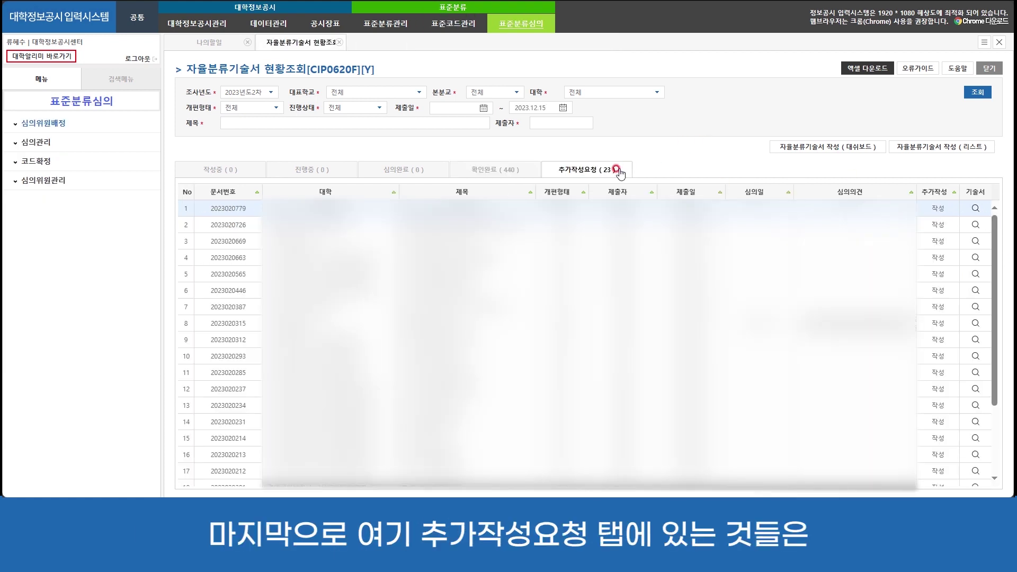
left_click(618, 171)
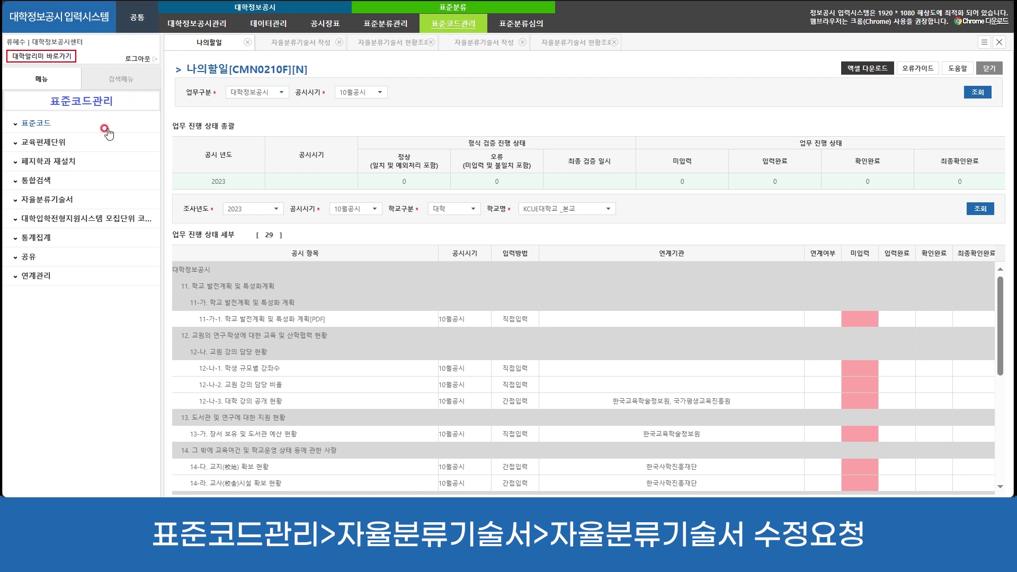
Start a new correction request in 자율분류기술서 수정요청 and query the 2023년도2차 statements of 강릉원주대학교[본교]
left_click(41, 191)
left_click(61, 294)
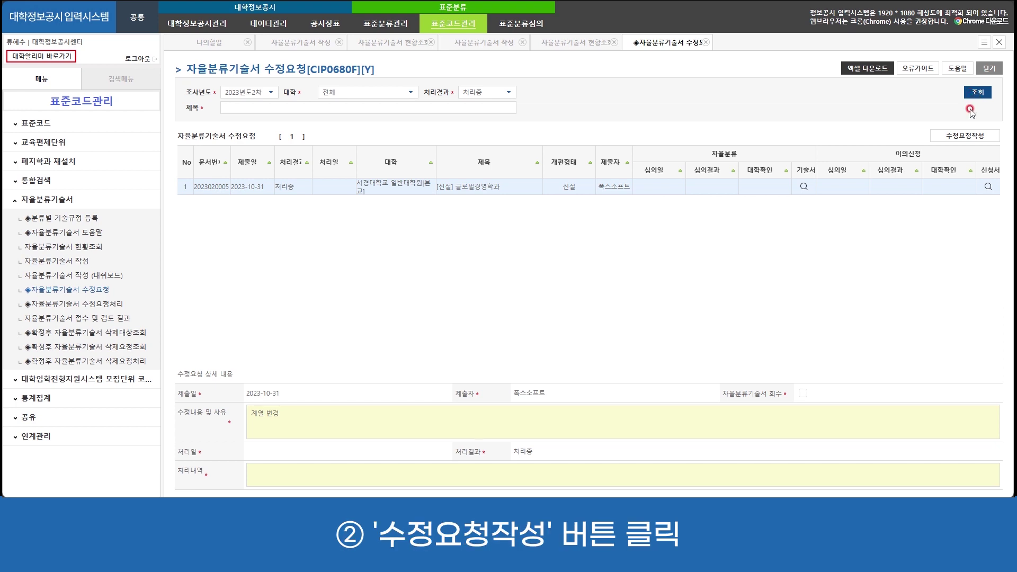
left_click(961, 136)
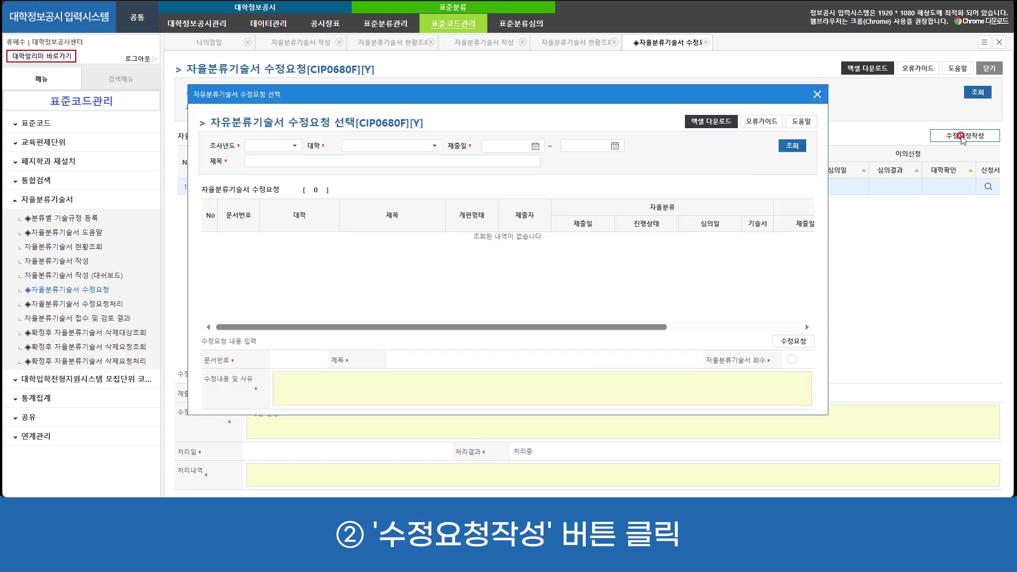
left_click(788, 148)
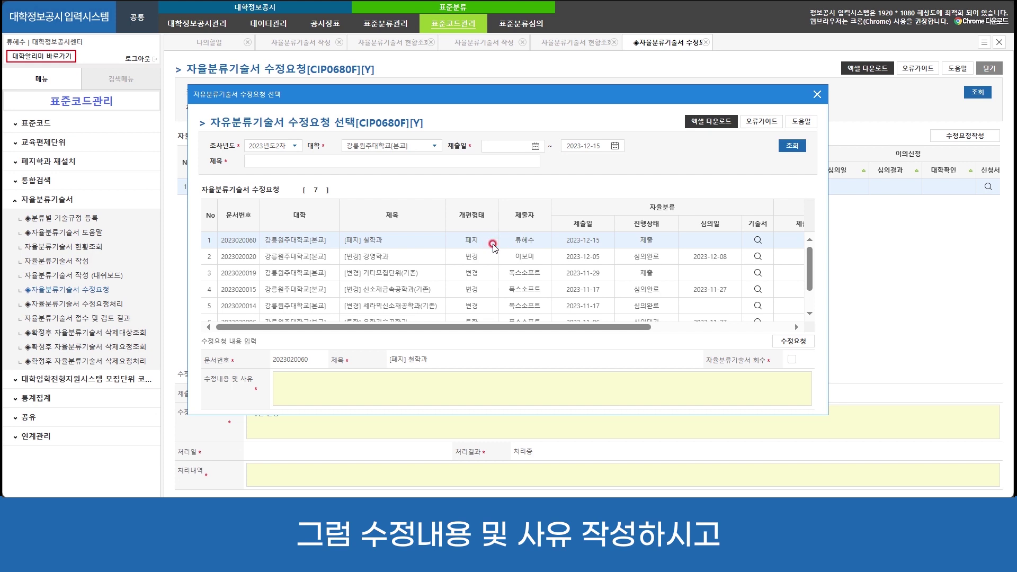
Enter 아 as the 수정내용 및 사유 for the submitted 철학과 폐지 statement
left_click(448, 386)
type("애")
left_click(792, 344)
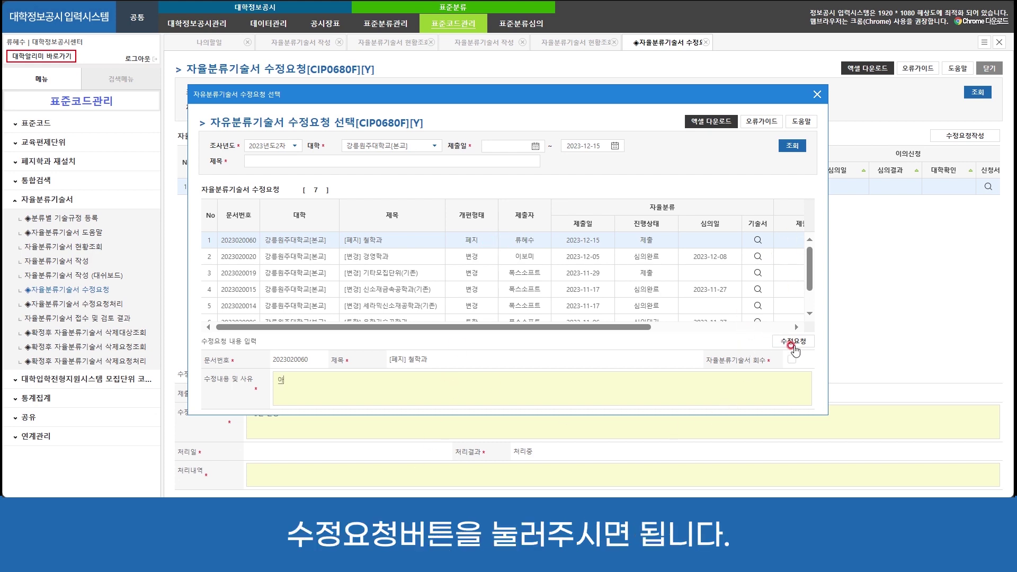
left_click(351, 380)
key("BackSpace")
type("애")
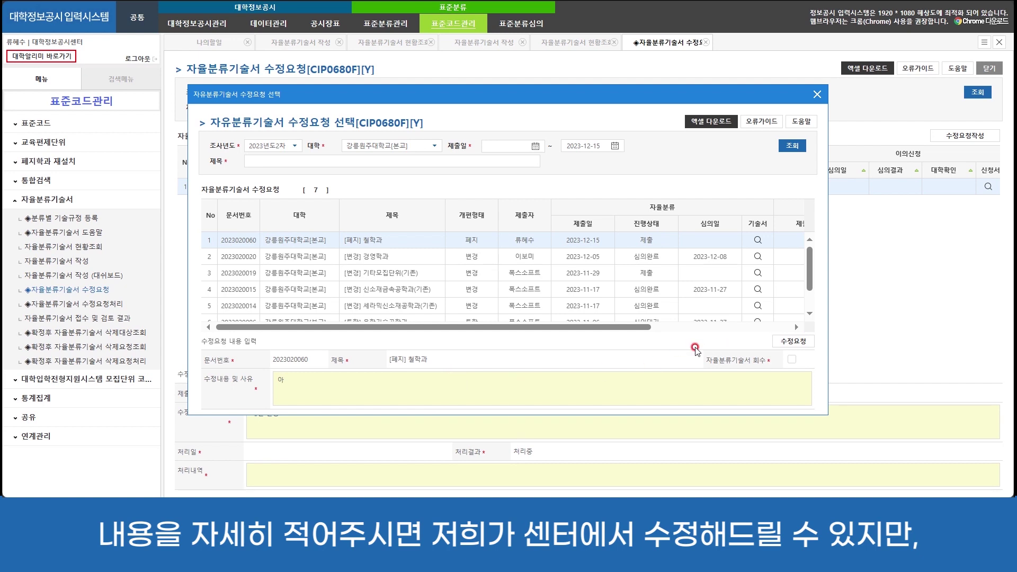
key("BackSpace")
type("아")
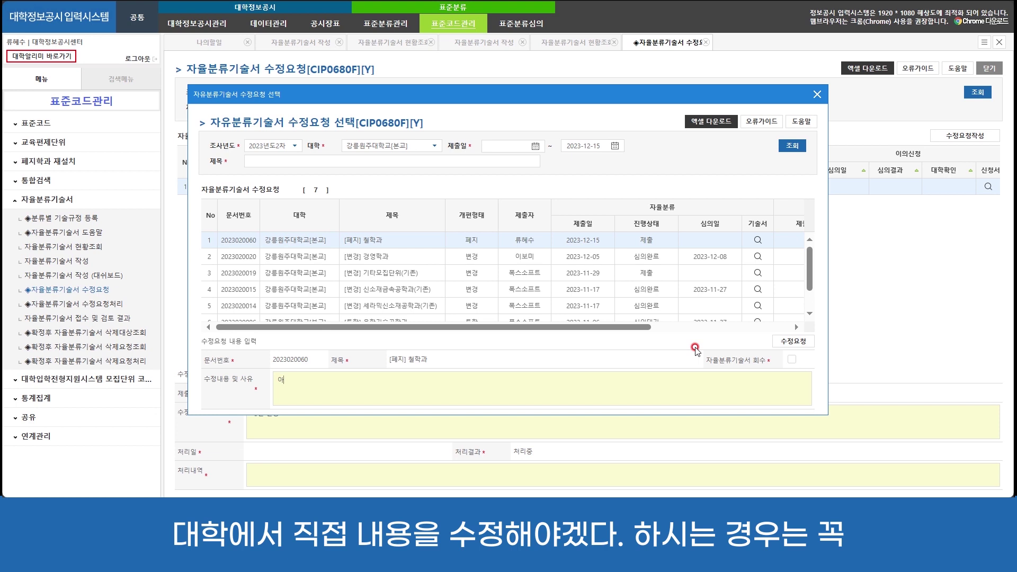
Enable 자율분류기술서 회수 for the 철학과 폐지 statement and submit the correction request
left_click(790, 360)
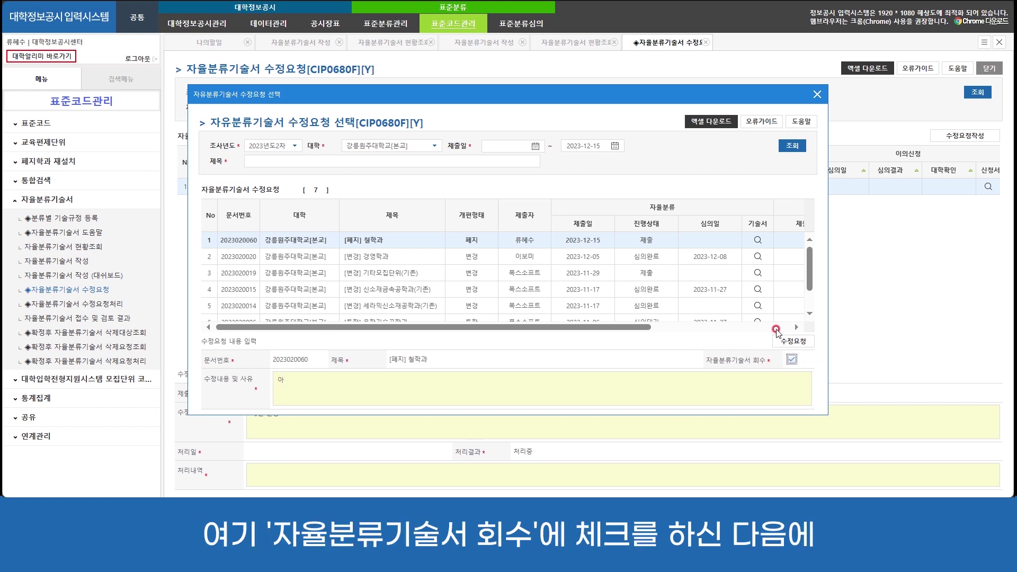
left_click(779, 340)
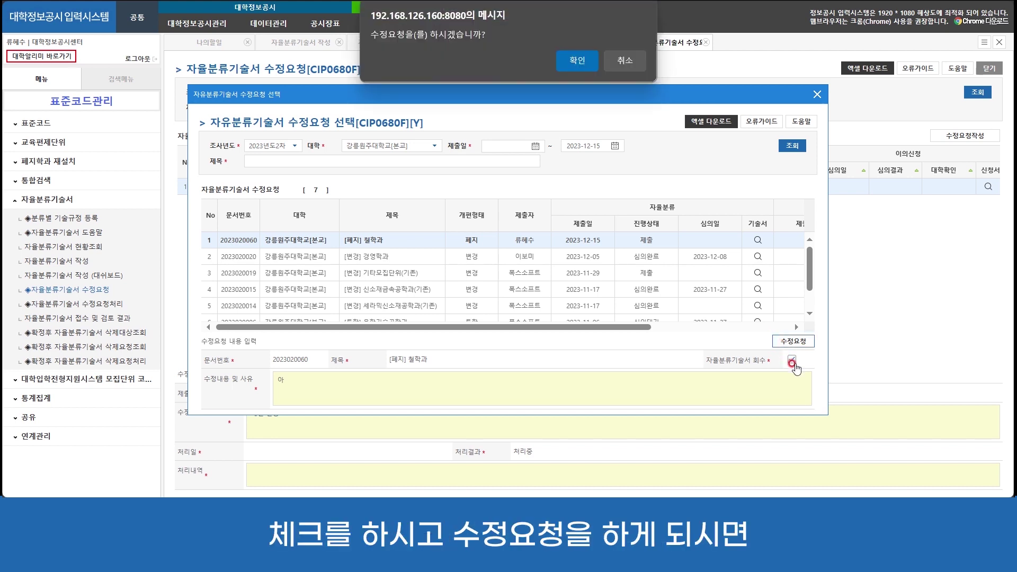
left_click(578, 61)
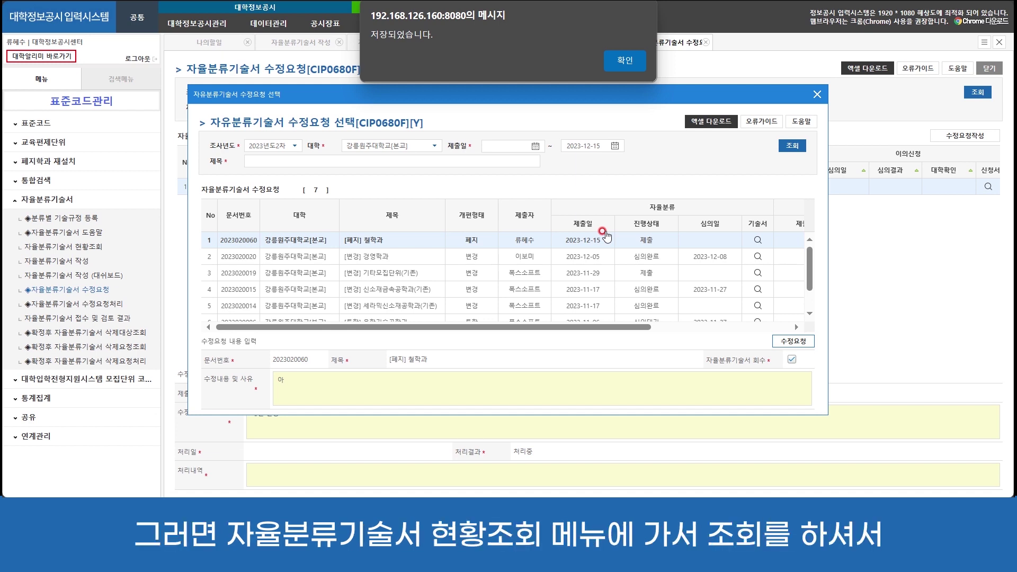
left_click(626, 60)
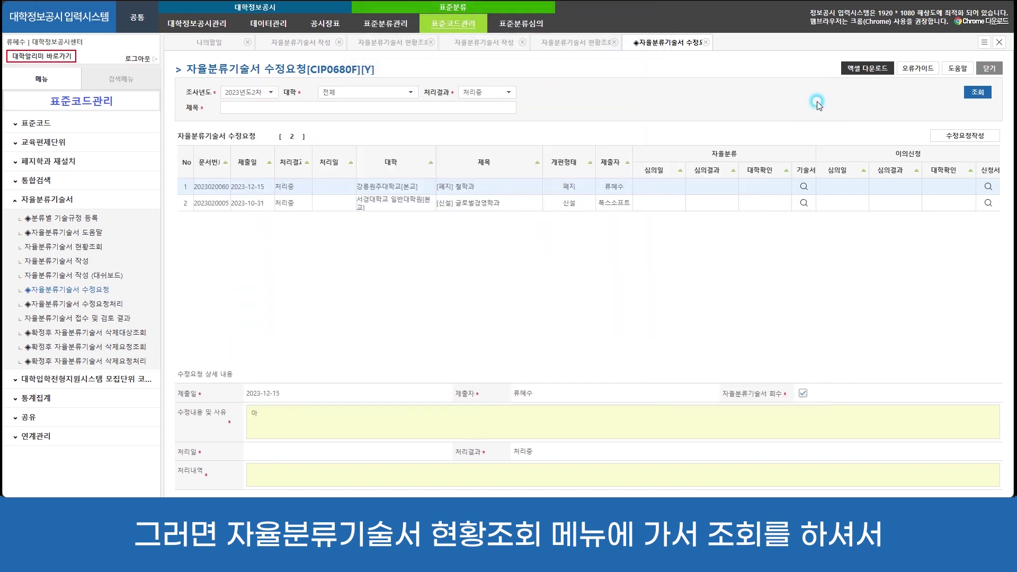
Return to 자율분류기술서 현황조회 and query the 2023년도2차 statements again
left_click(571, 43)
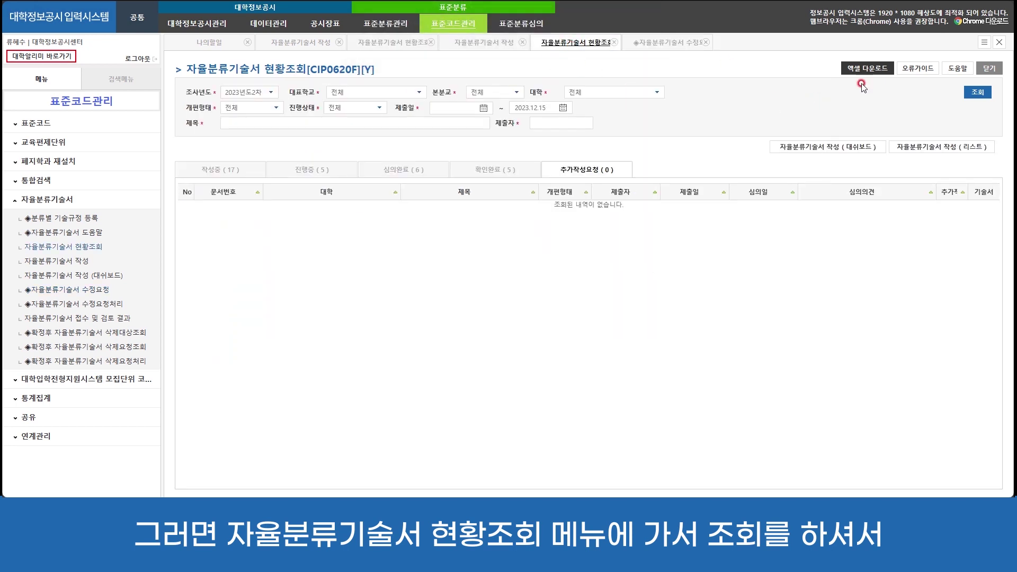
left_click(978, 88)
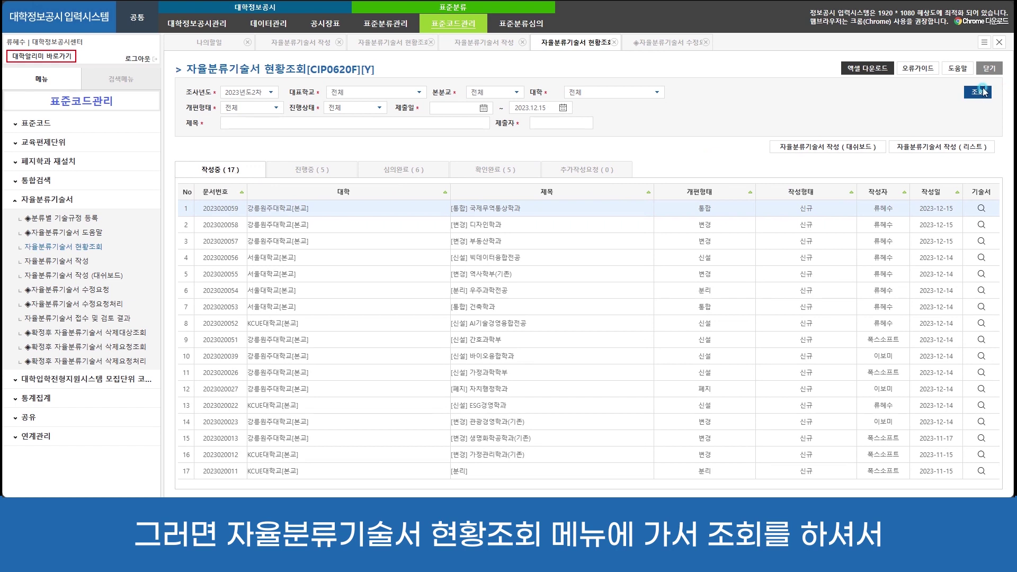